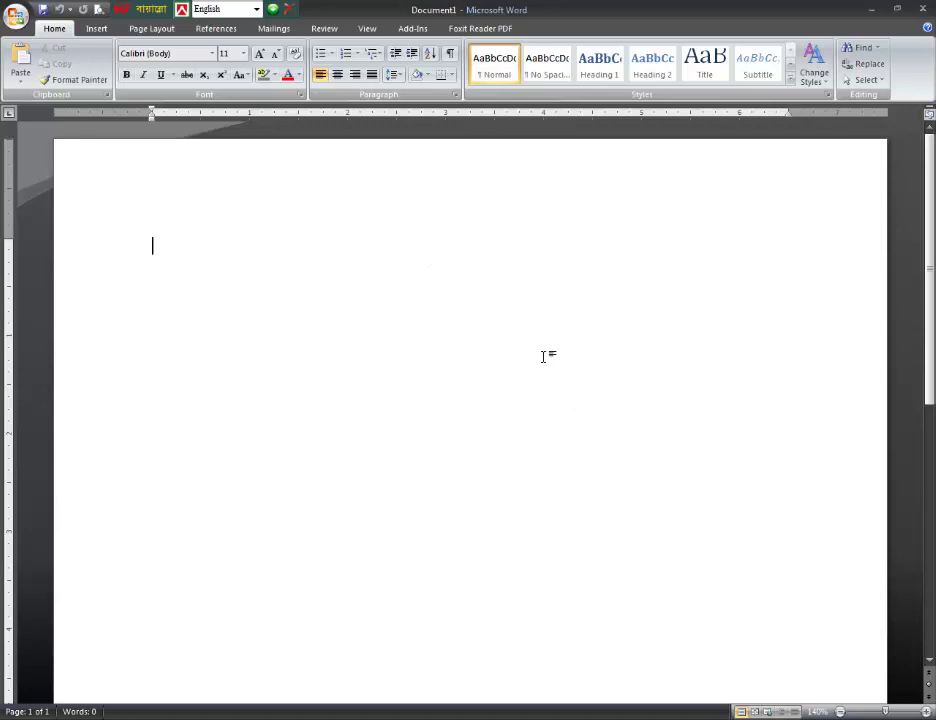
Insert the Daffodil University logo picture from the desktop and shrink it.
left_click(96, 29)
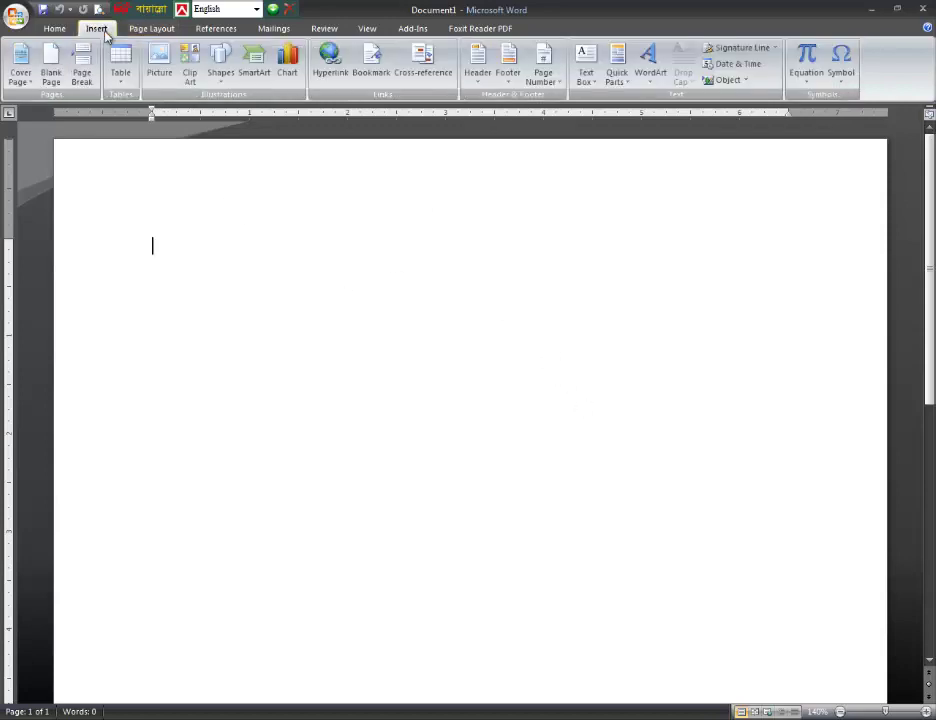
left_click(159, 66)
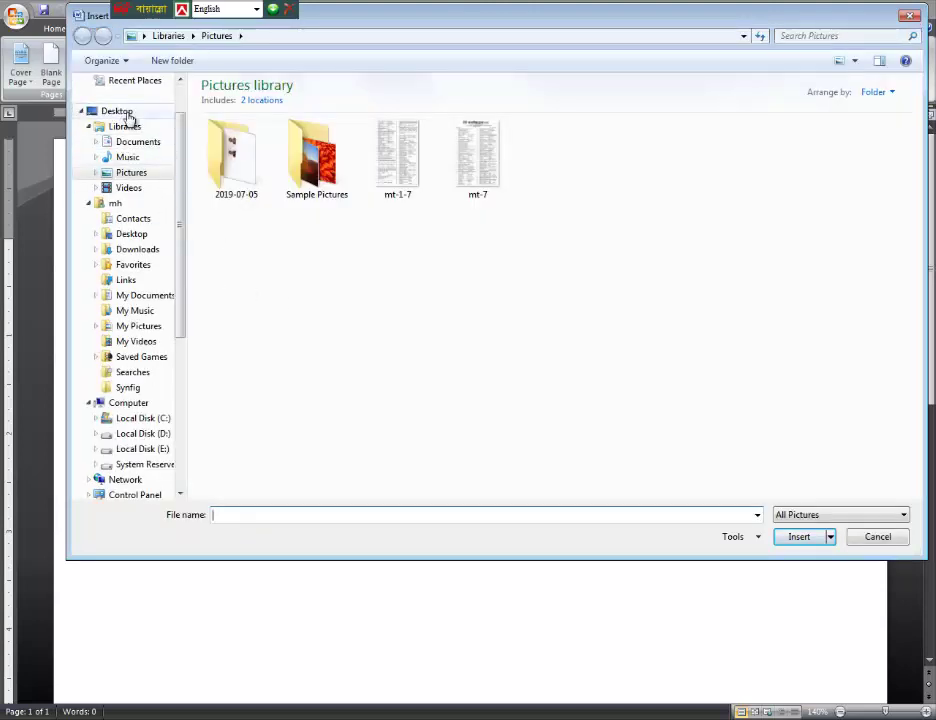
left_click(127, 116)
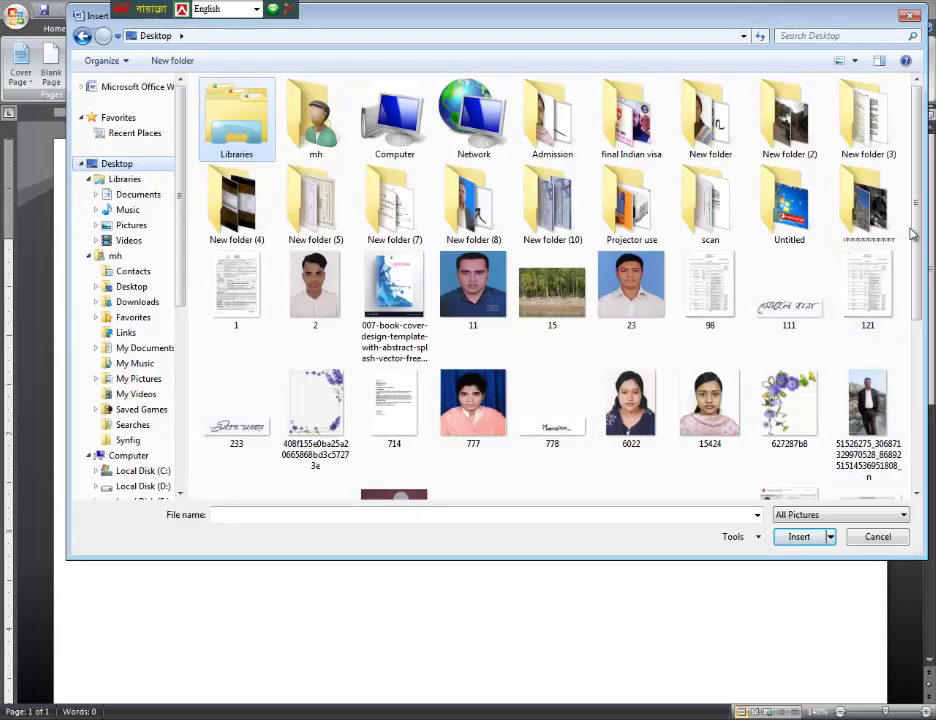
scroll(700, 300, "down", 3)
left_click(628, 388)
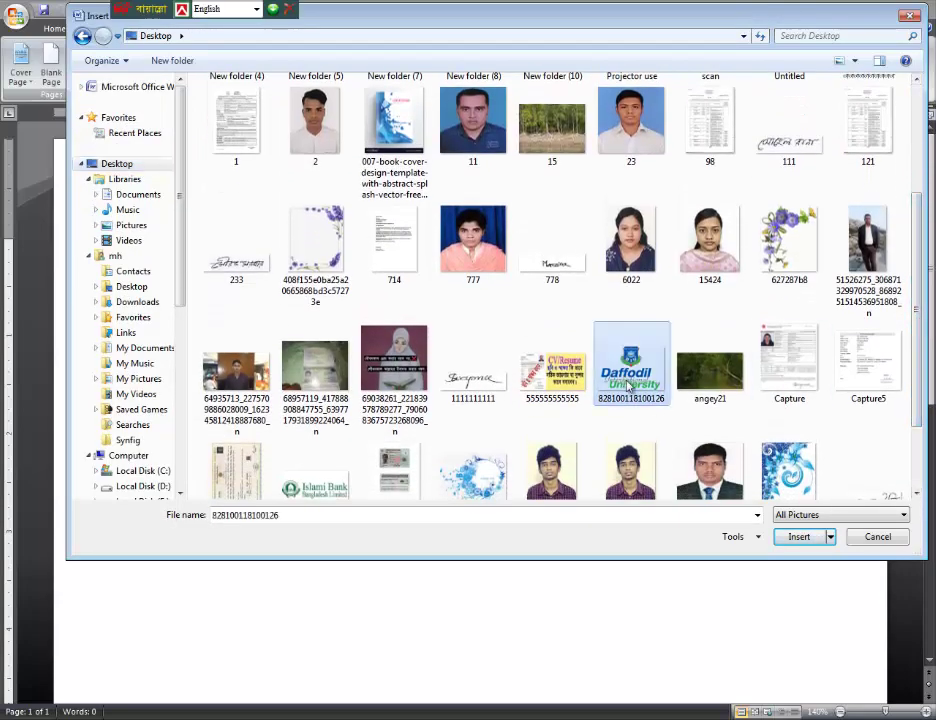
left_click(800, 541)
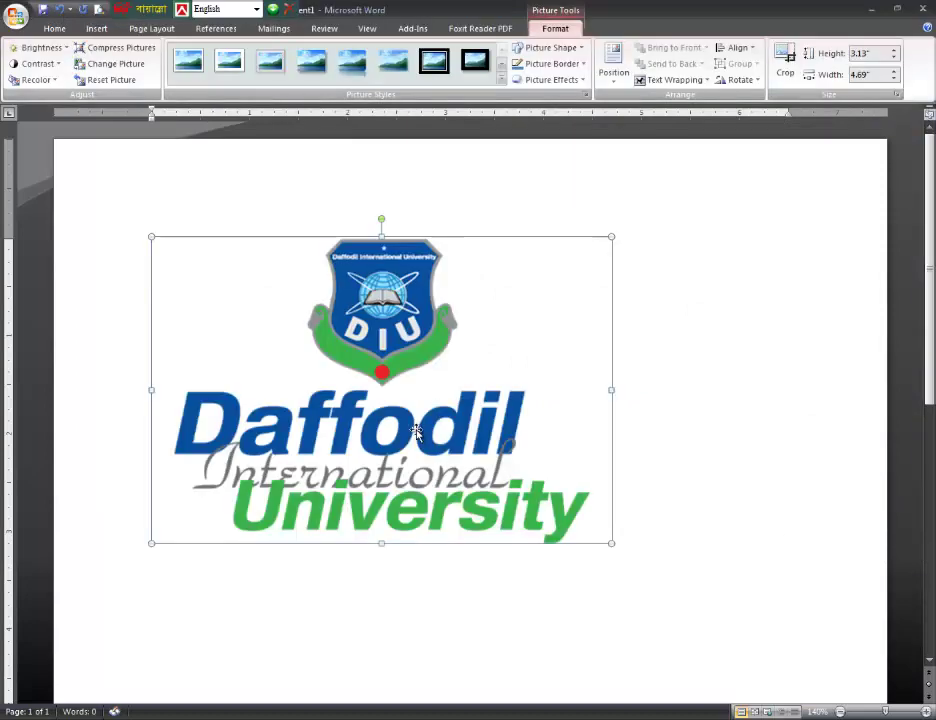
mouse_move(611, 543)
left_mouse_down()
mouse_move(585, 510)
mouse_move(411, 409)
left_mouse_up()
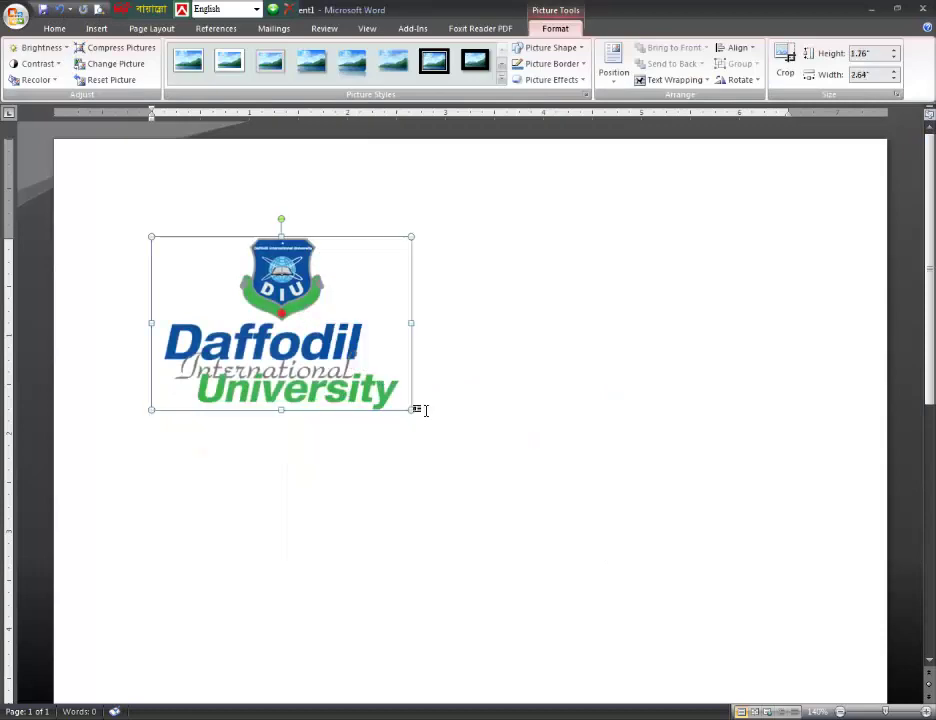
right_click(322, 334)
left_click(391, 288)
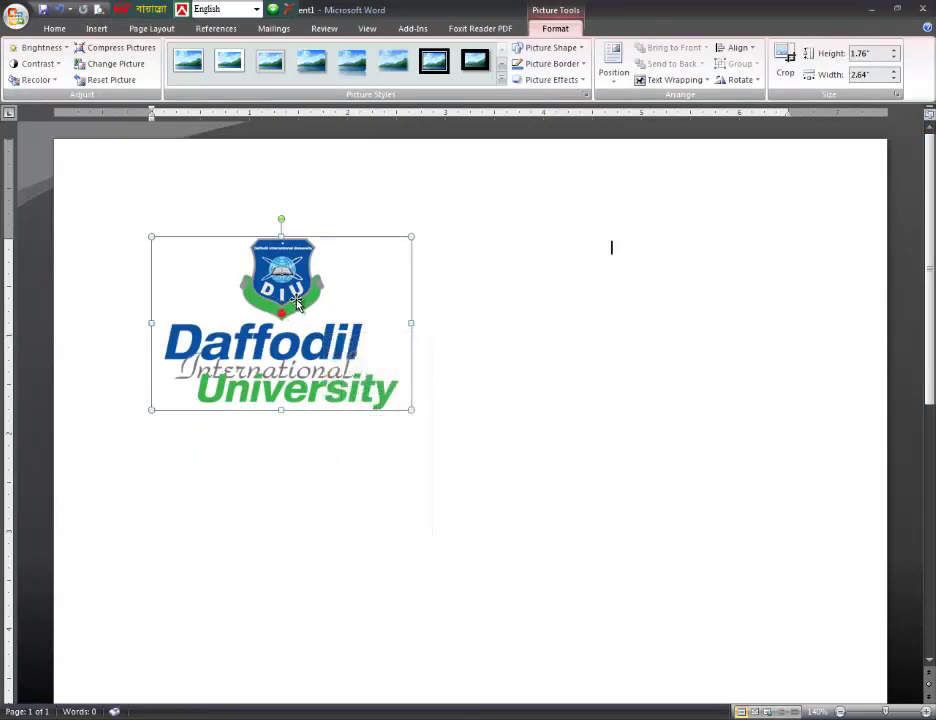
Centre the logo, make it slightly smaller, and raise the top margin.
left_click(54, 28)
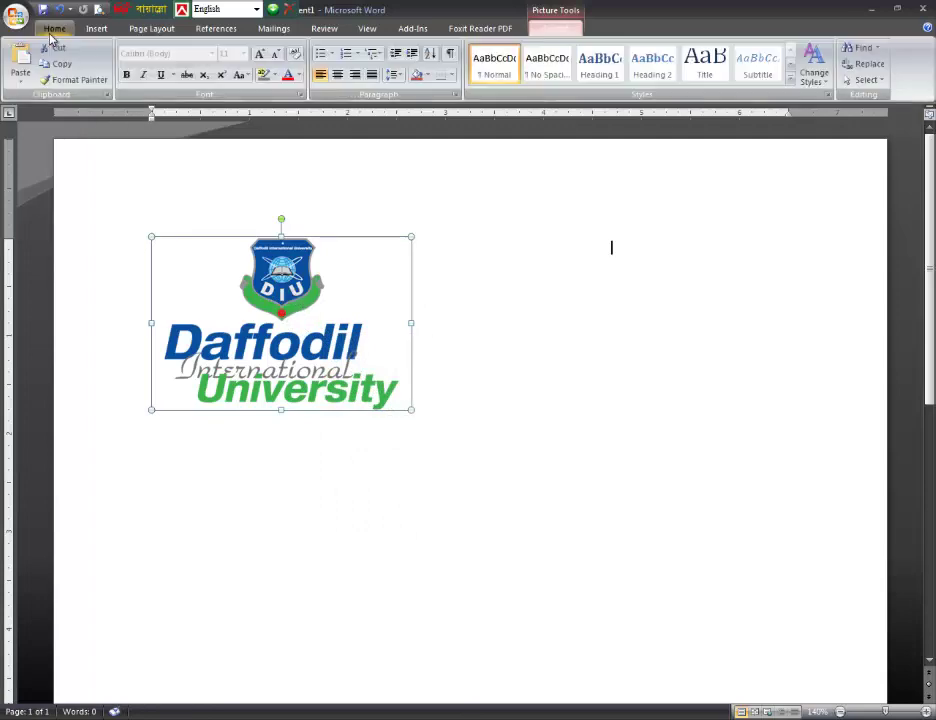
left_click(337, 75)
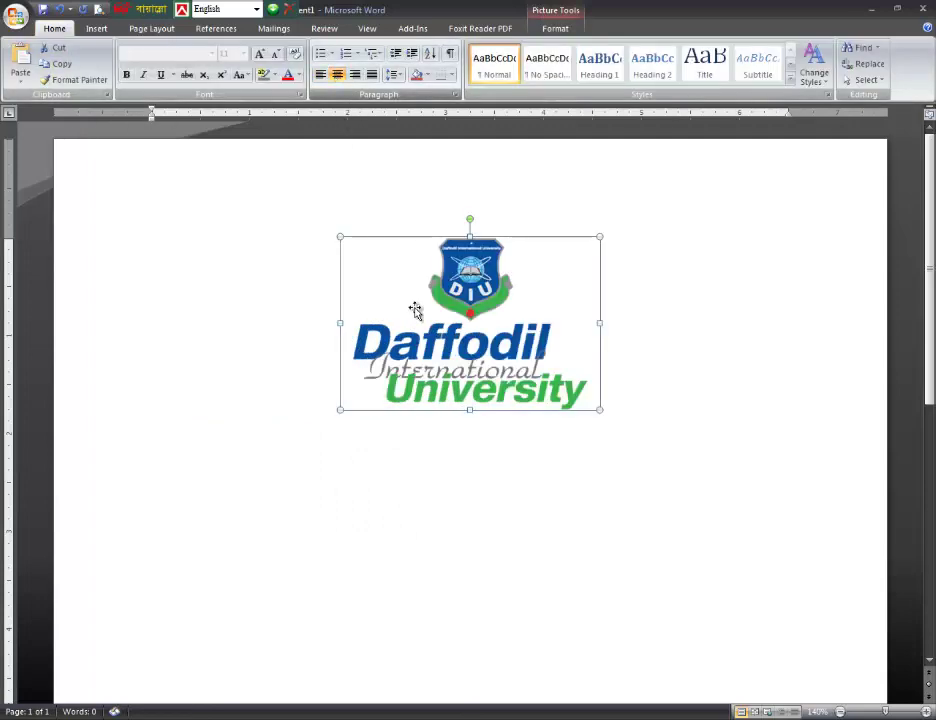
left_click_drag(598, 409, 549, 375)
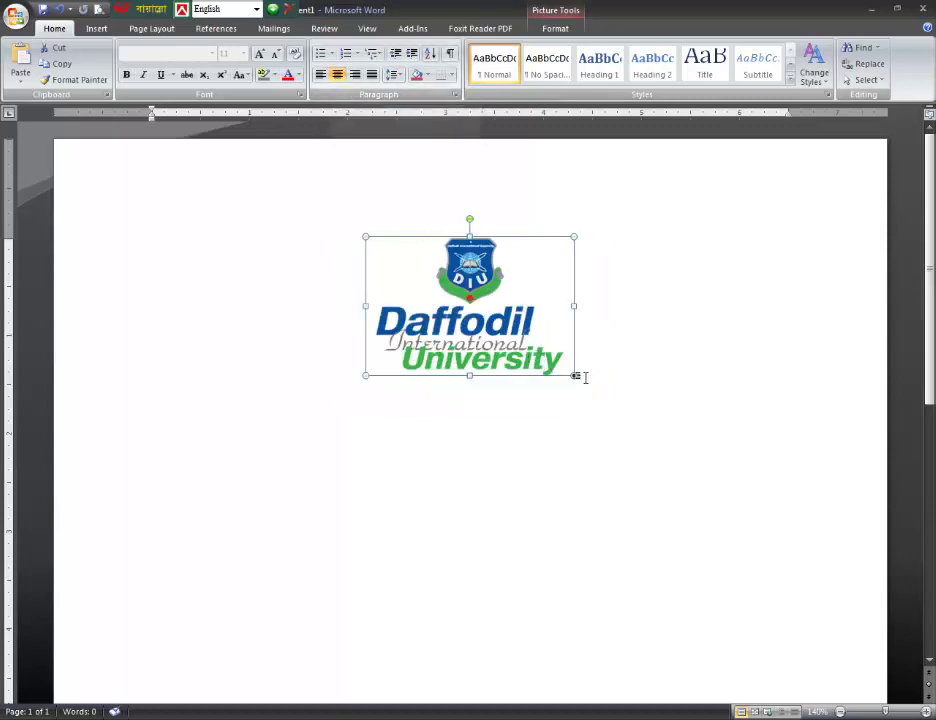
left_click_drag(574, 376, 560, 361)
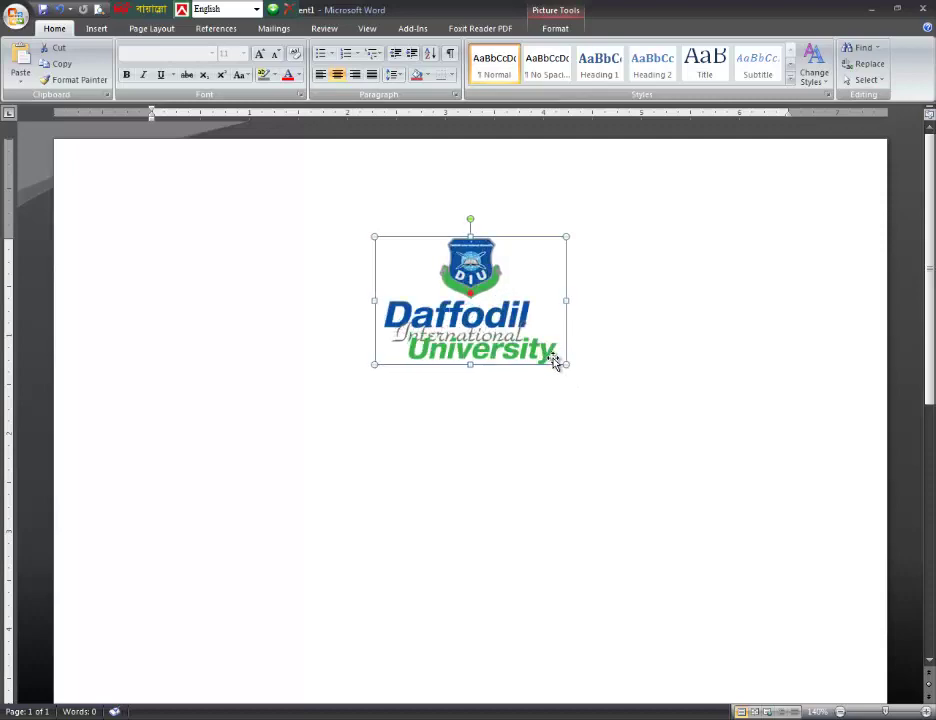
left_click_drag(8, 190, 8, 141)
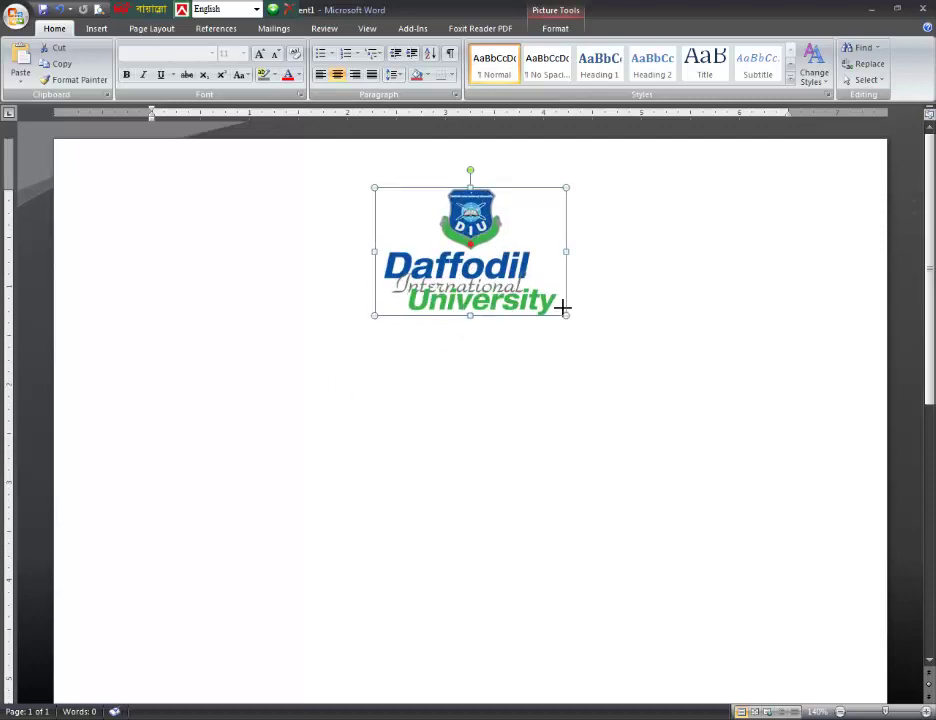
Type the title 'Daffodil University' below the logo in 48 pt bold.
left_click(390, 394)
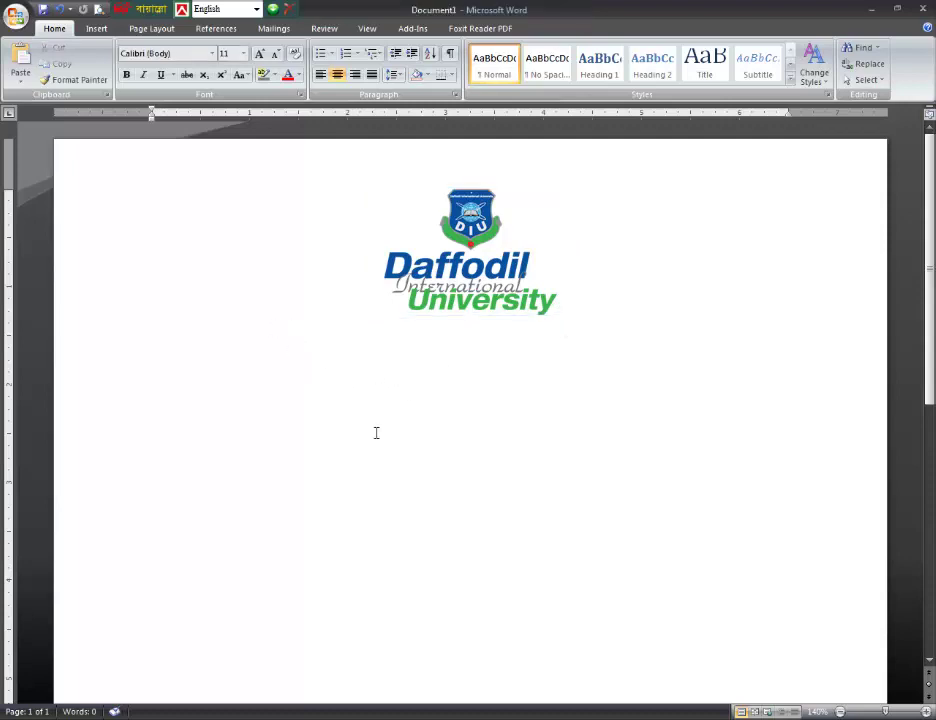
type("D")
type("affodil")
type(" Un")
type("iversity")
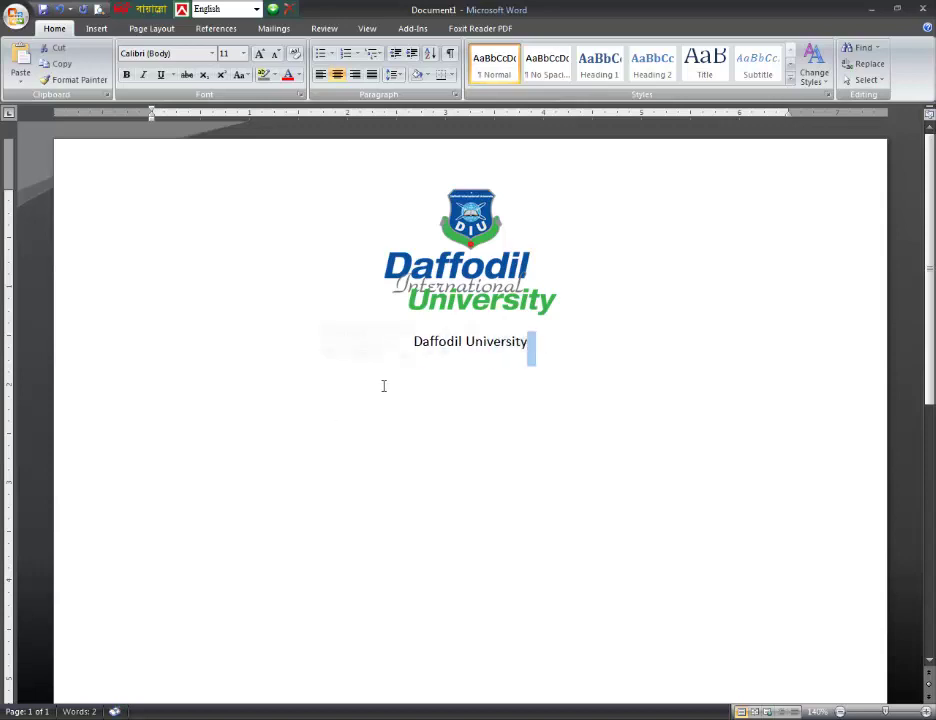
key("Return")
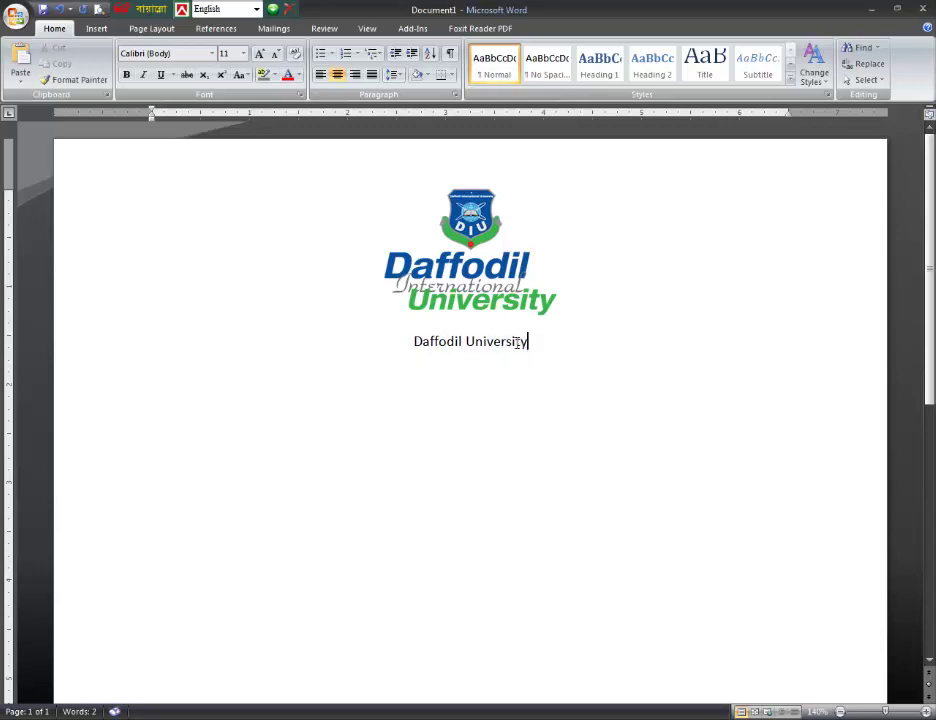
left_click_drag(524, 352, 414, 345)
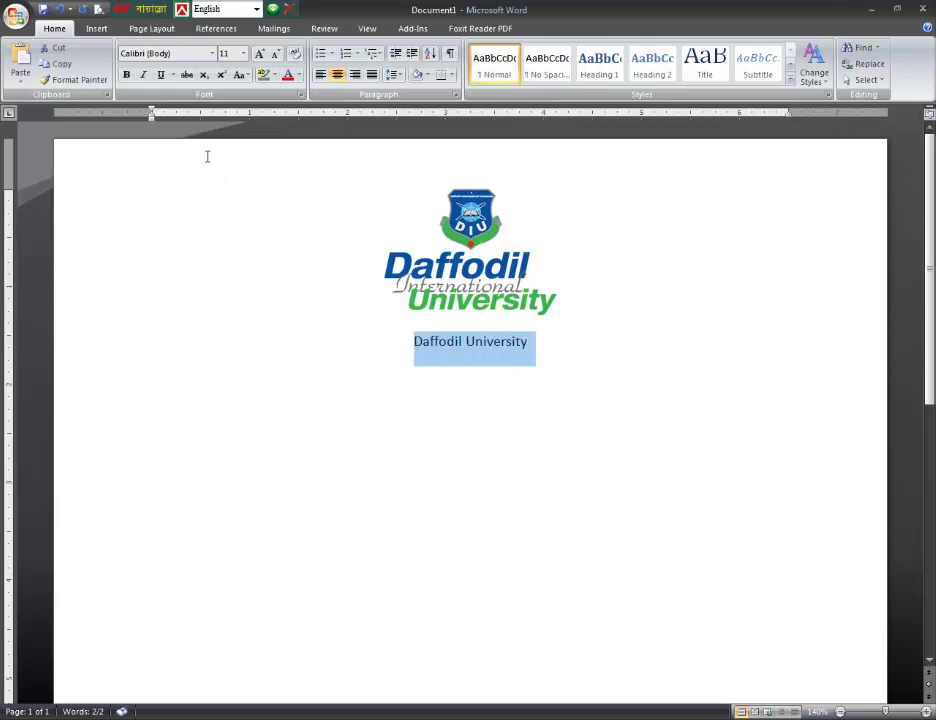
left_click(244, 54)
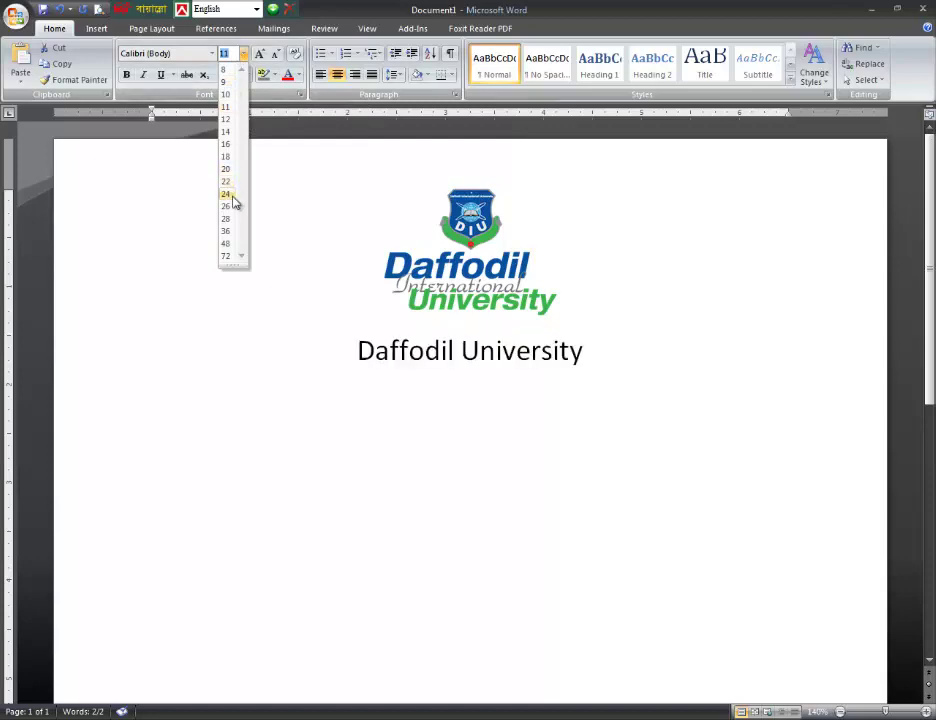
left_click(227, 248)
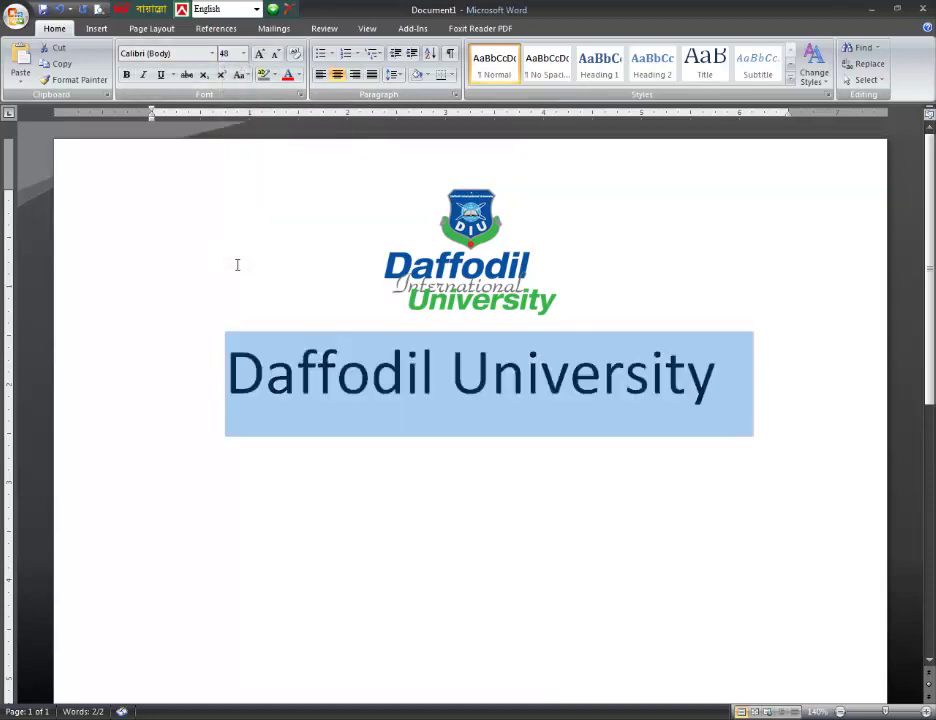
left_click(127, 77)
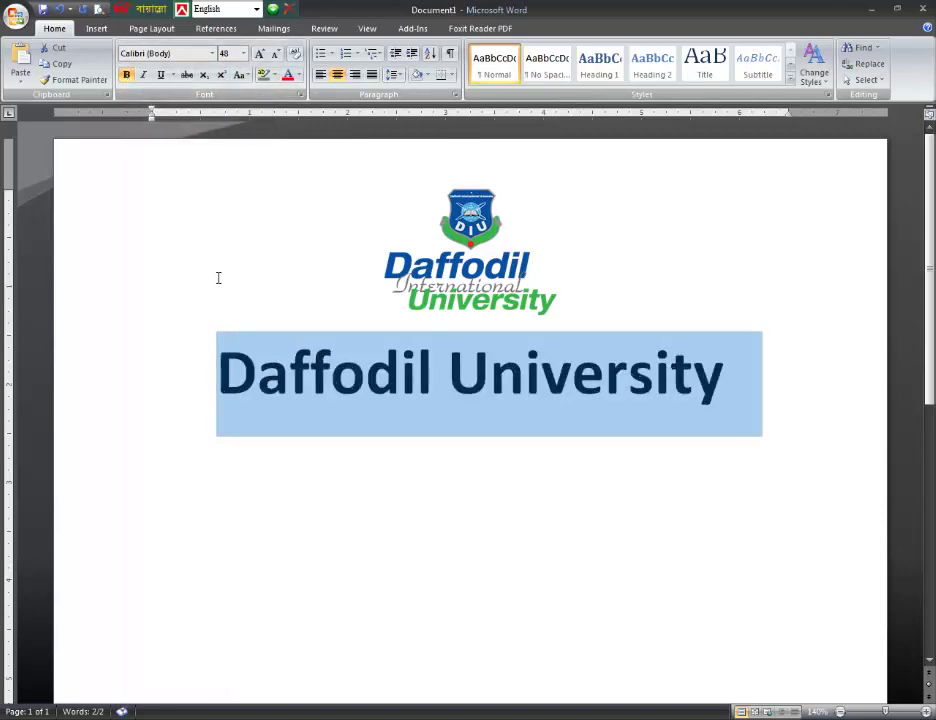
left_click(476, 290)
Colour the Daffodil University title purple.
left_click(330, 376)
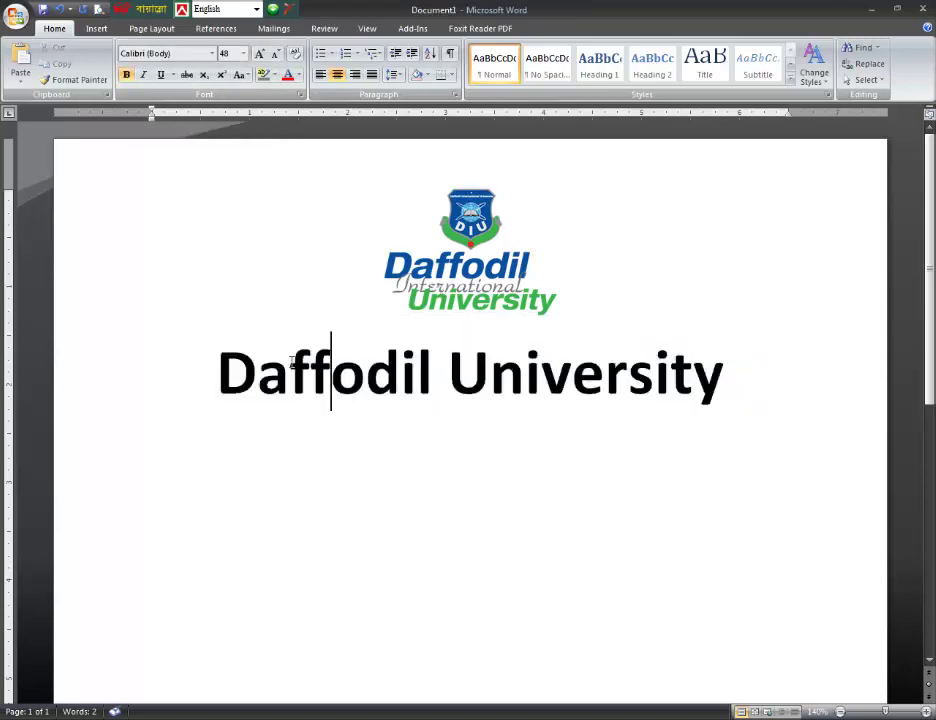
left_click(217, 375)
key("Return")
left_click(500, 403)
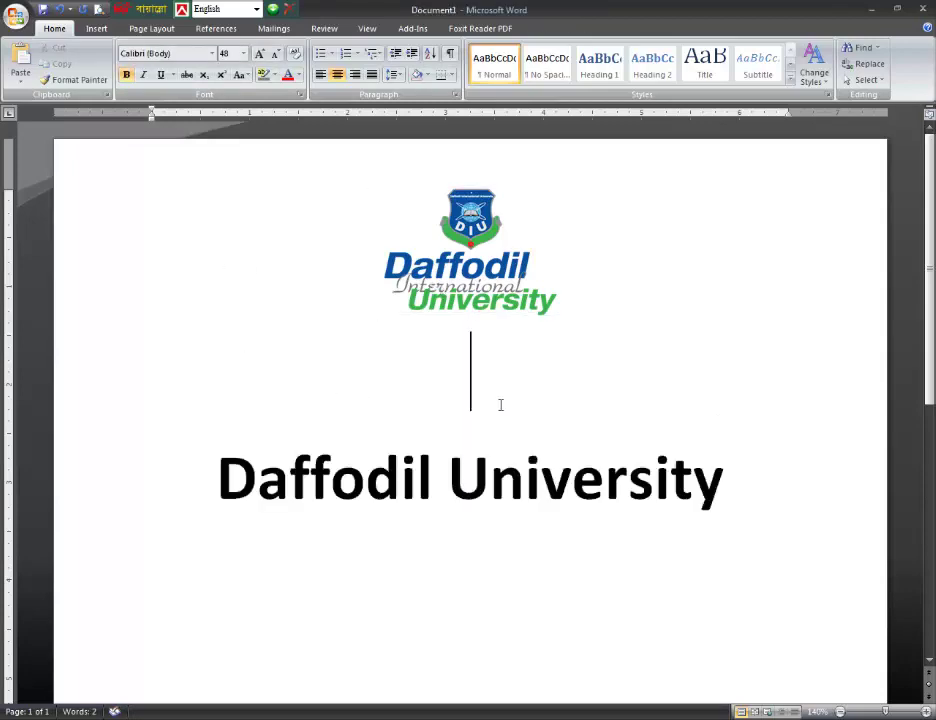
key("BackSpace")
key("BackSpace")
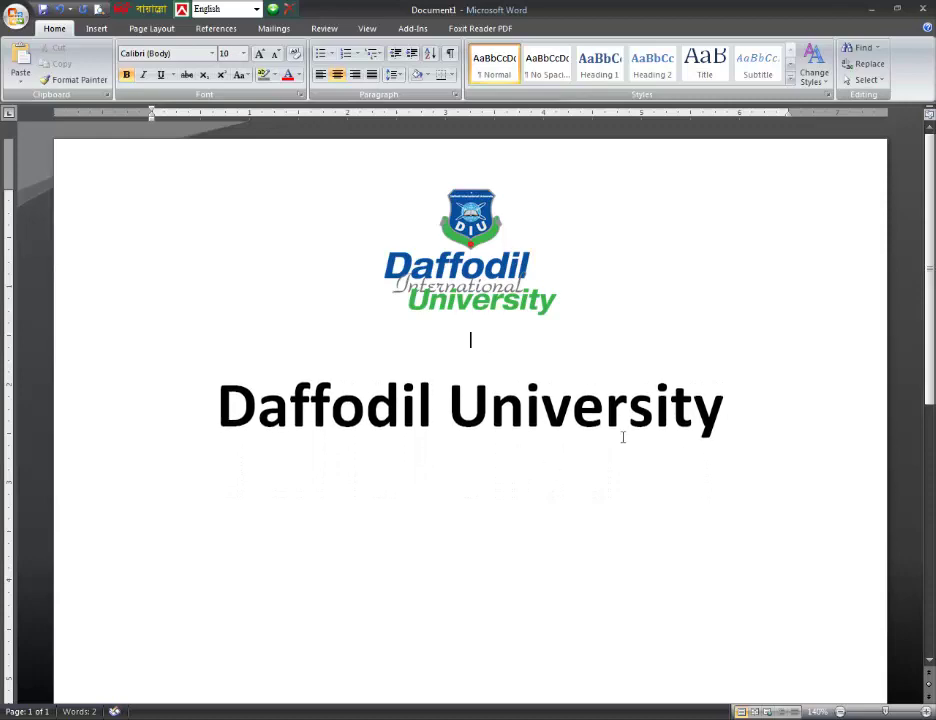
left_click(197, 465)
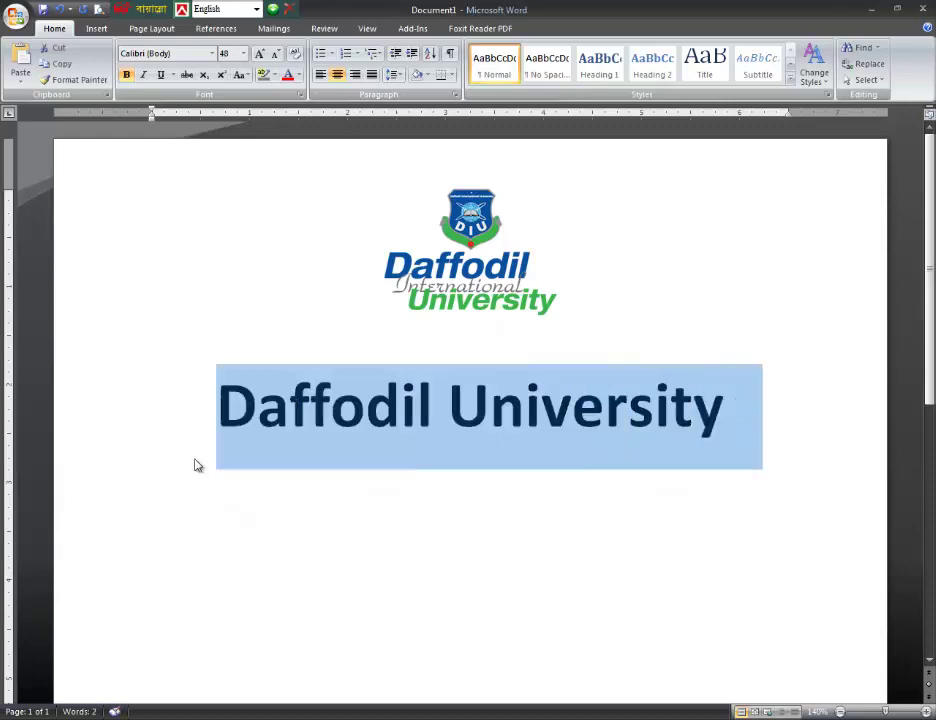
left_click(298, 75)
left_click(401, 203)
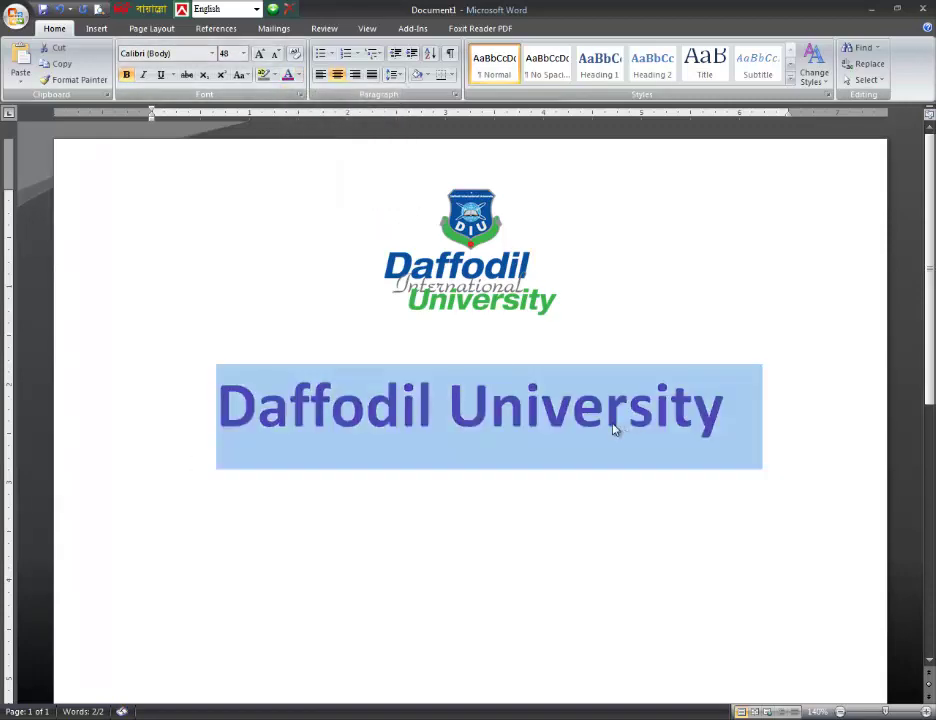
left_click(612, 440)
Add an 18 pt line reading 'Report On' below the title.
scroll(668, 410, "down", 1)
left_click(721, 378)
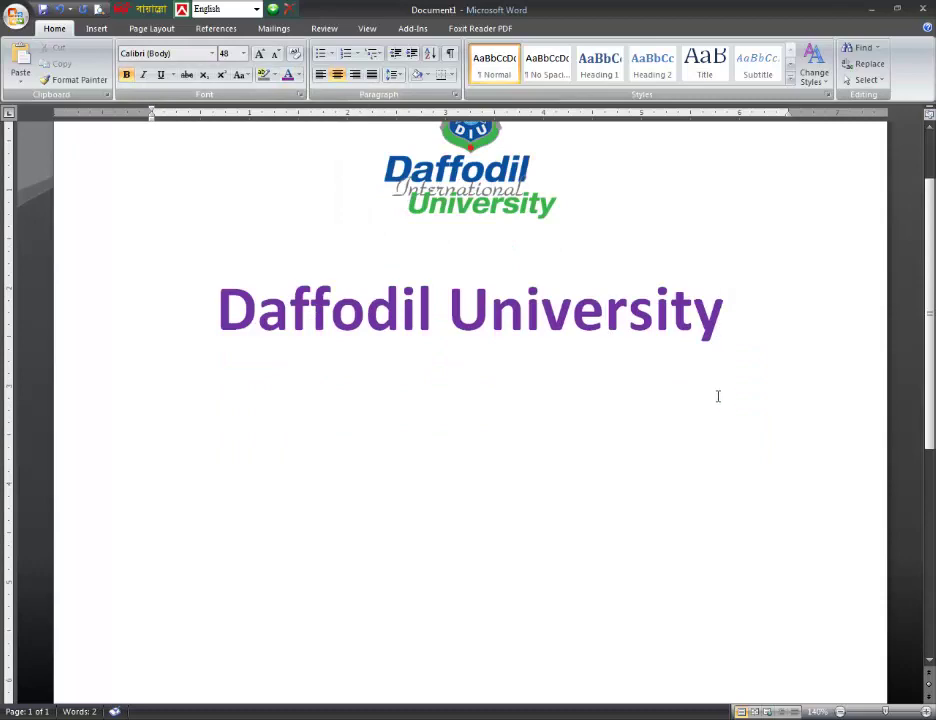
key("Return")
left_click(243, 53)
left_click(232, 159)
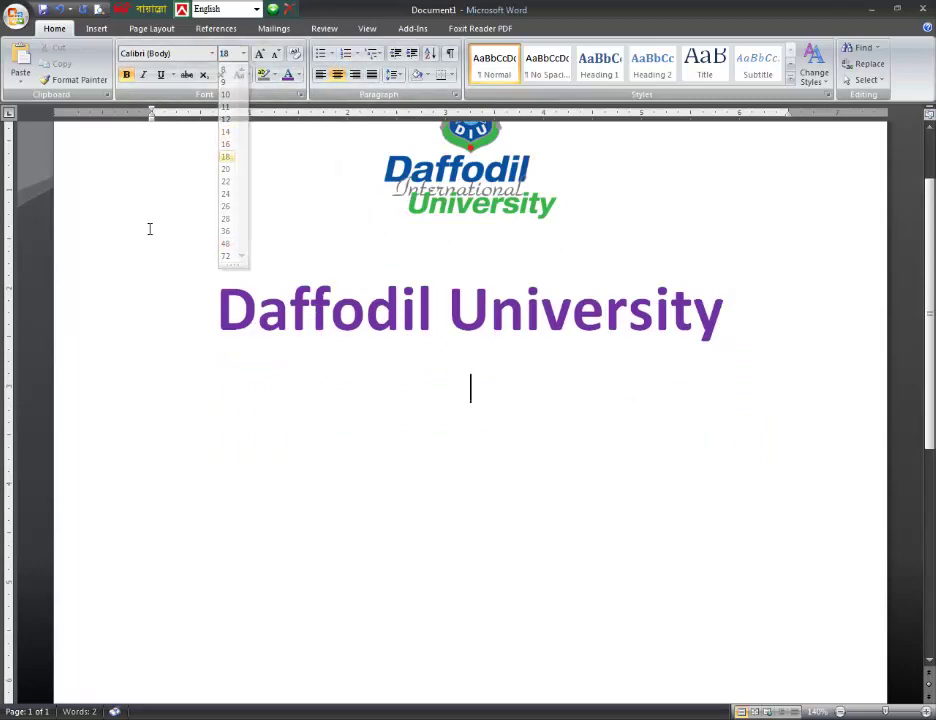
type("R")
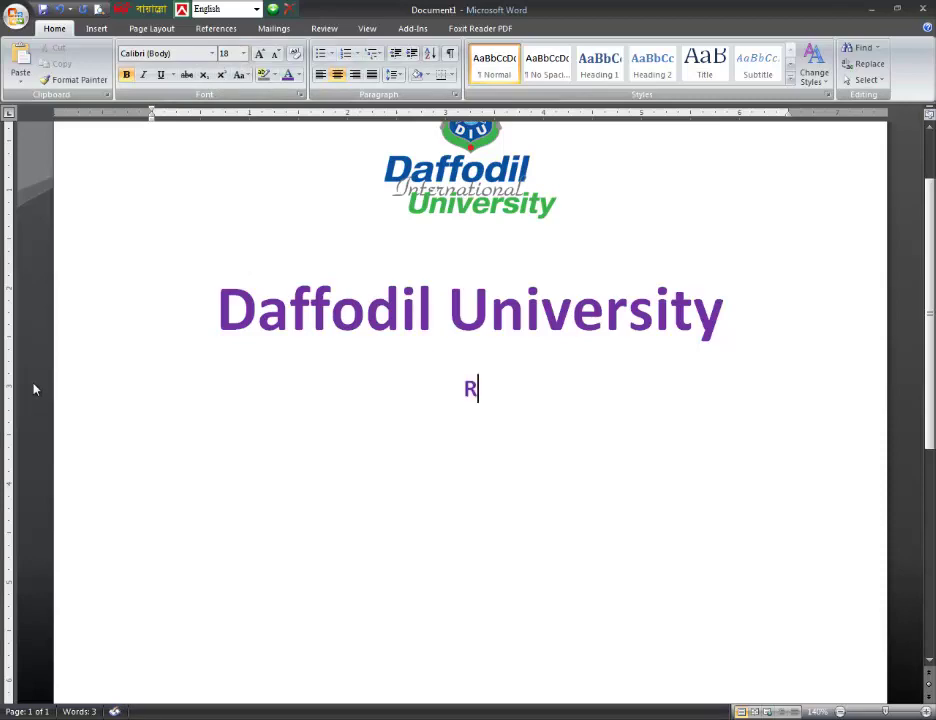
type("eport ")
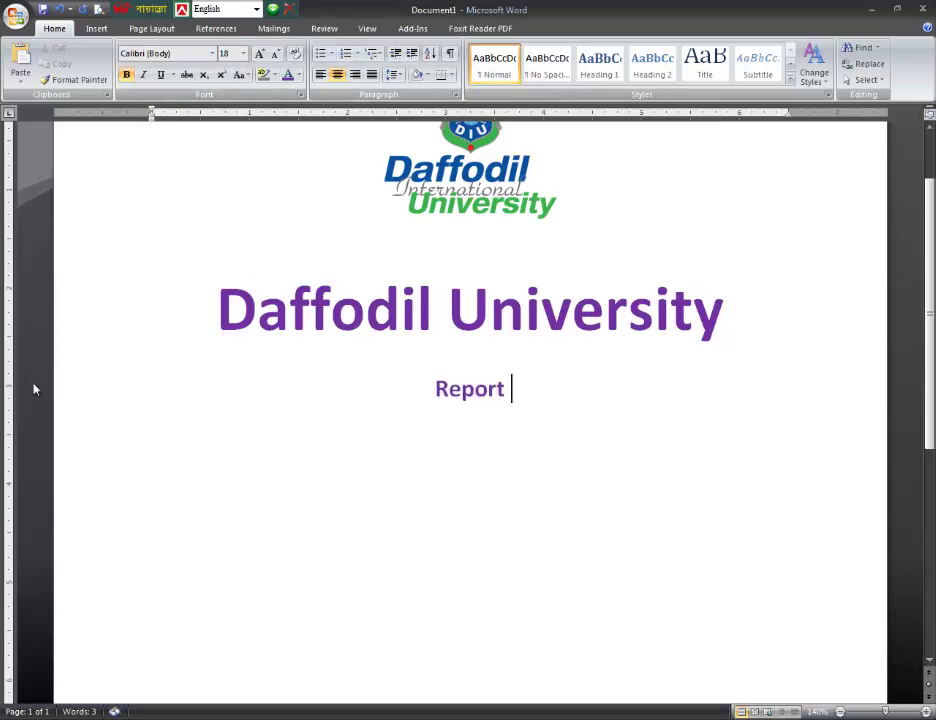
type("On")
Enlarge 'Report On' to 22 pt and make it black.
left_click_drag(430, 397, 388, 490)
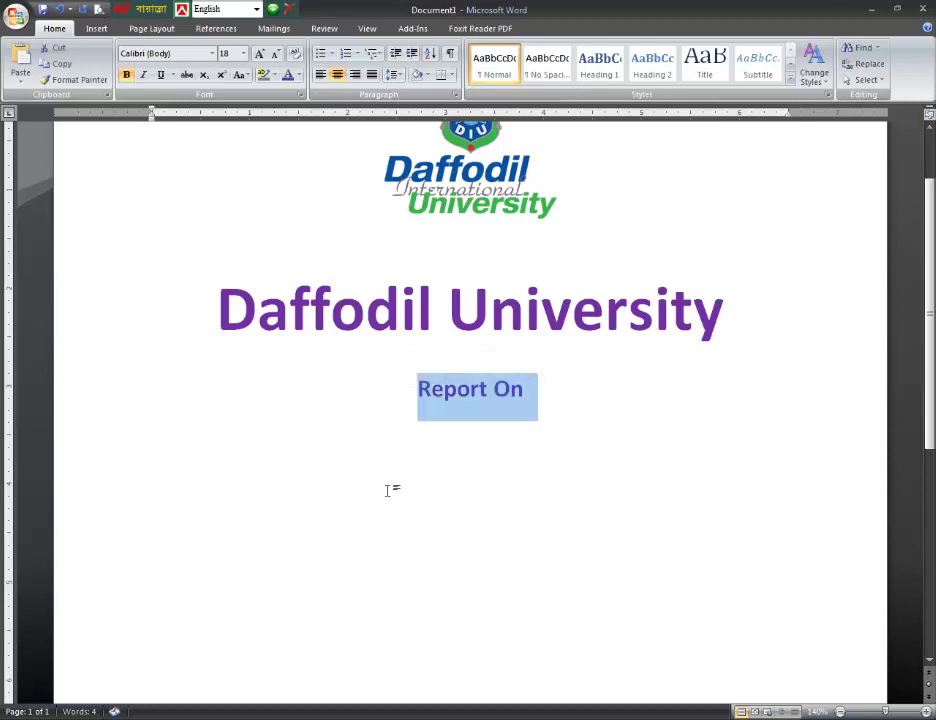
key("ctrl+shift+period")
key("ctrl+shift+period")
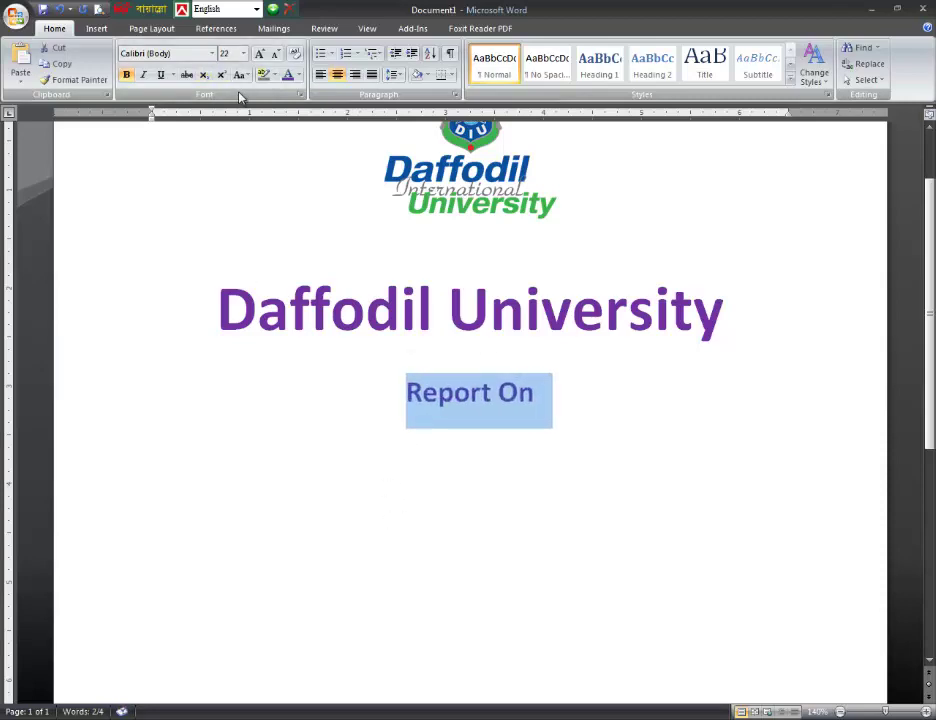
left_click(297, 80)
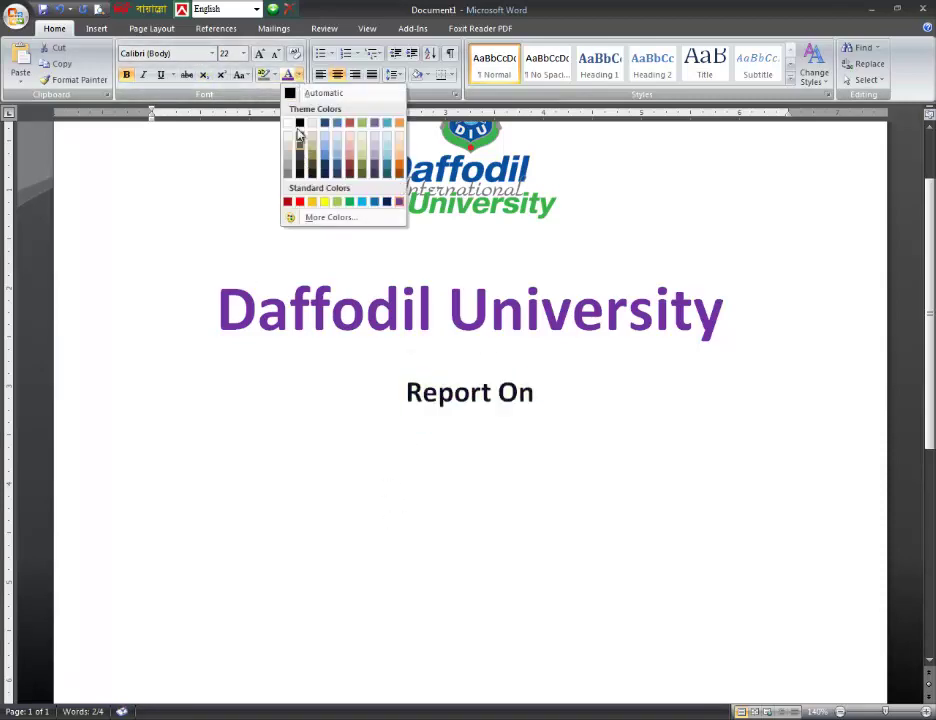
left_click(310, 92)
left_click(475, 437)
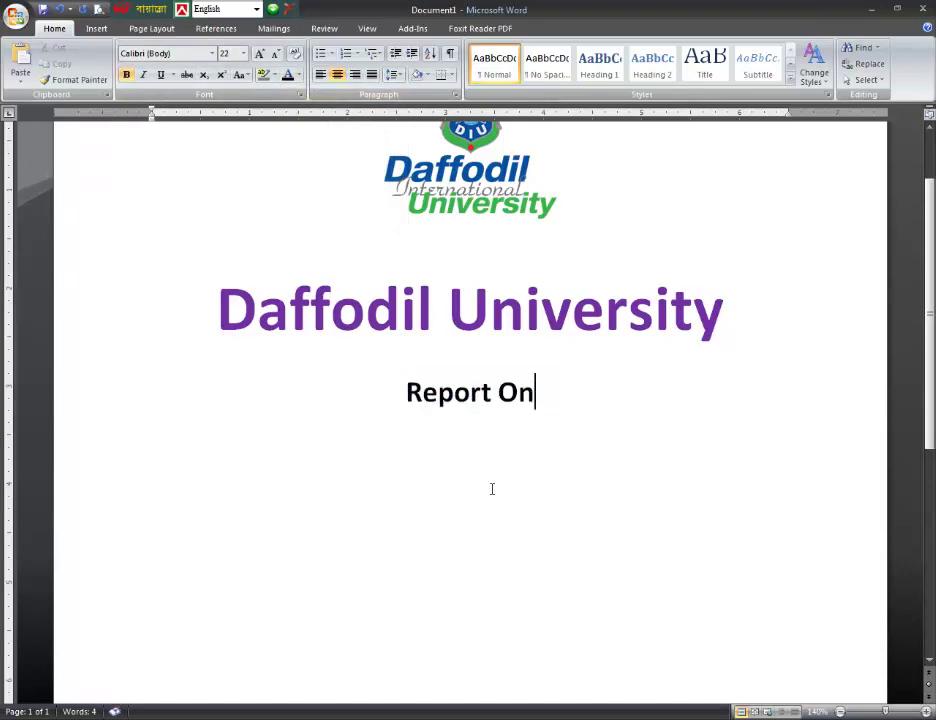
Add the subtitle 'Impact of British rules in Bengal', then start a left-aligned line.
key("Return")
type("ma")
key("BackSpace")
type("p")
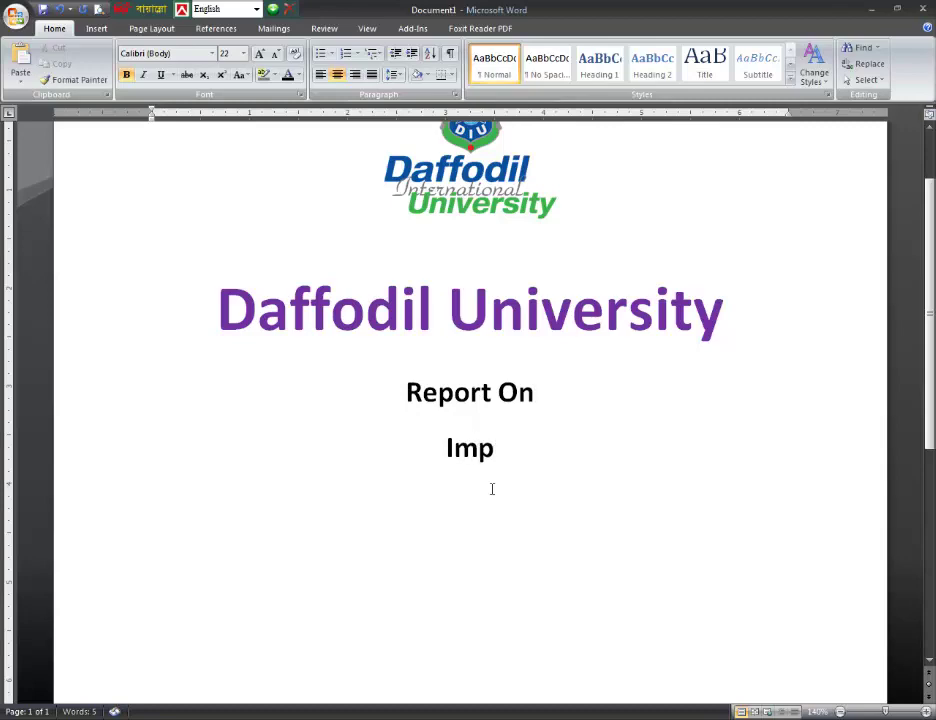
type("act of ")
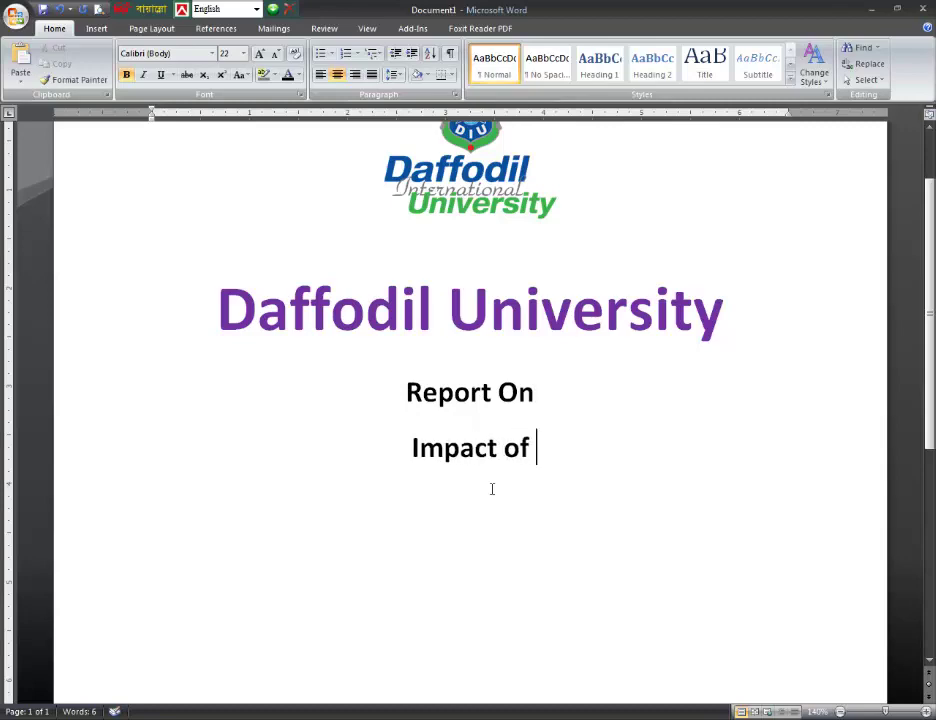
type("Bri")
key("BackSpace")
type("ri")
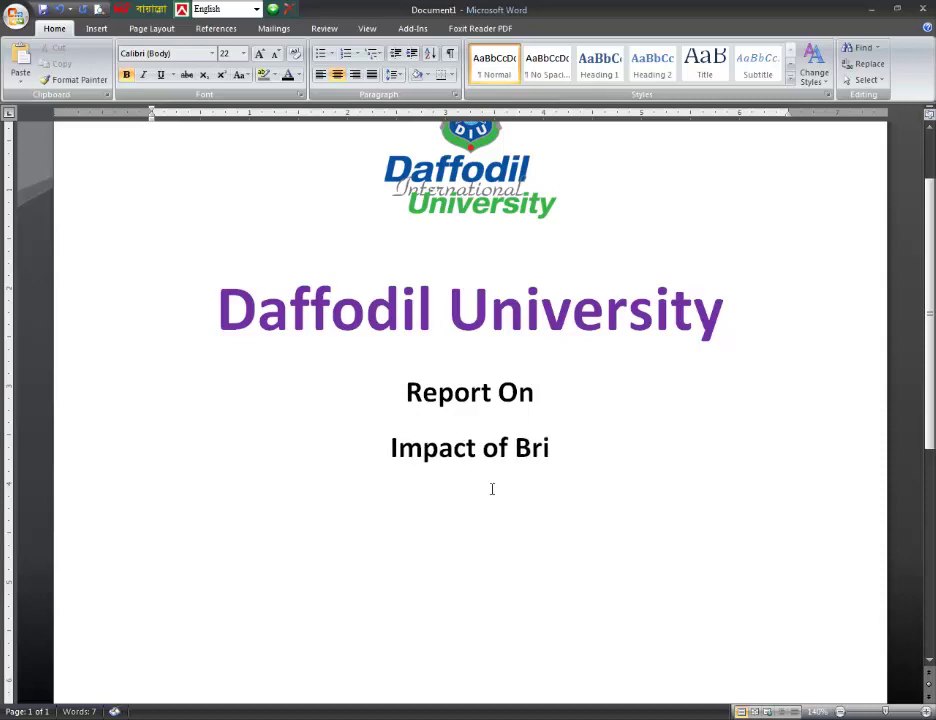
type("tish")
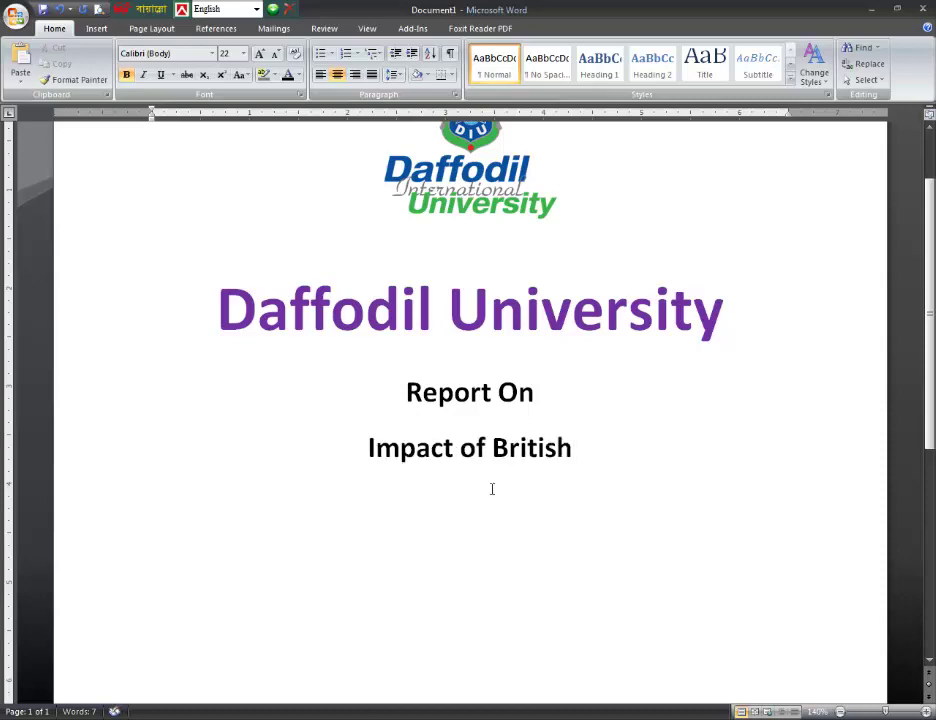
type(" rules in ")
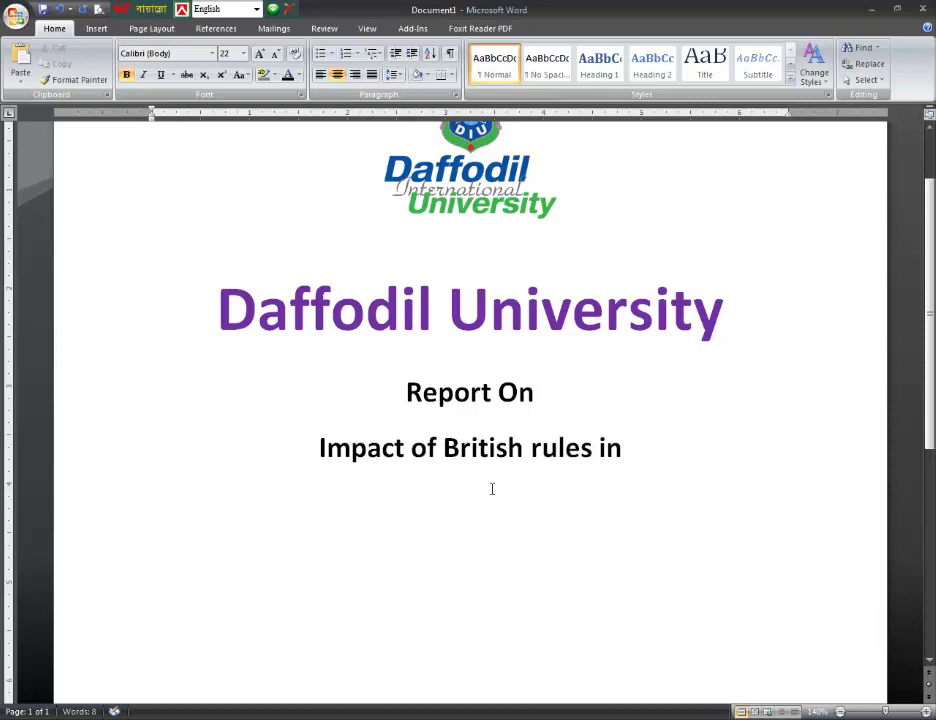
type("Ben")
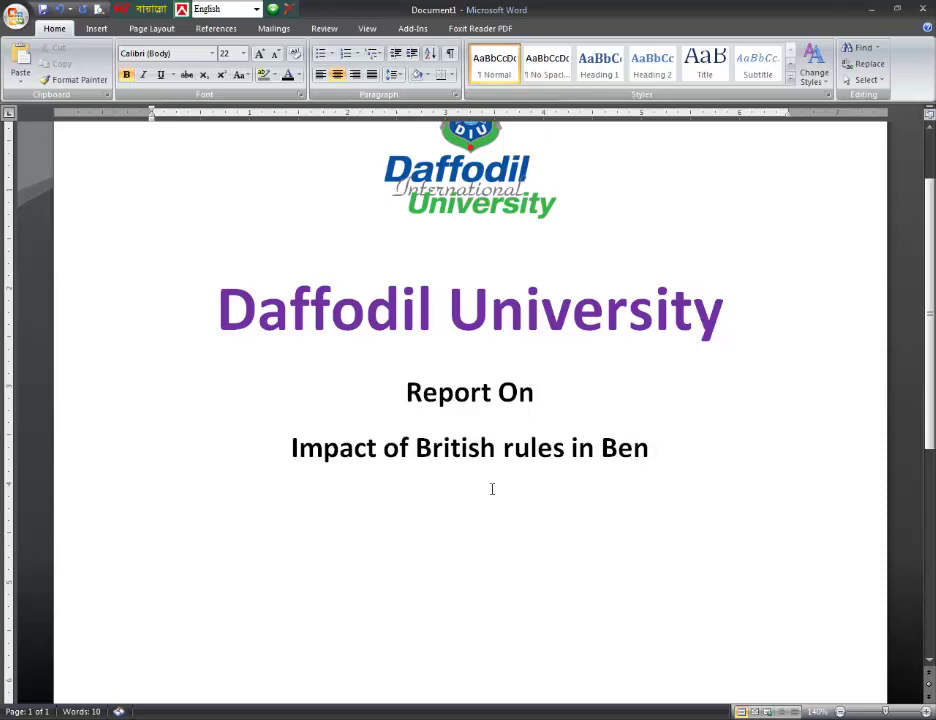
type("gal")
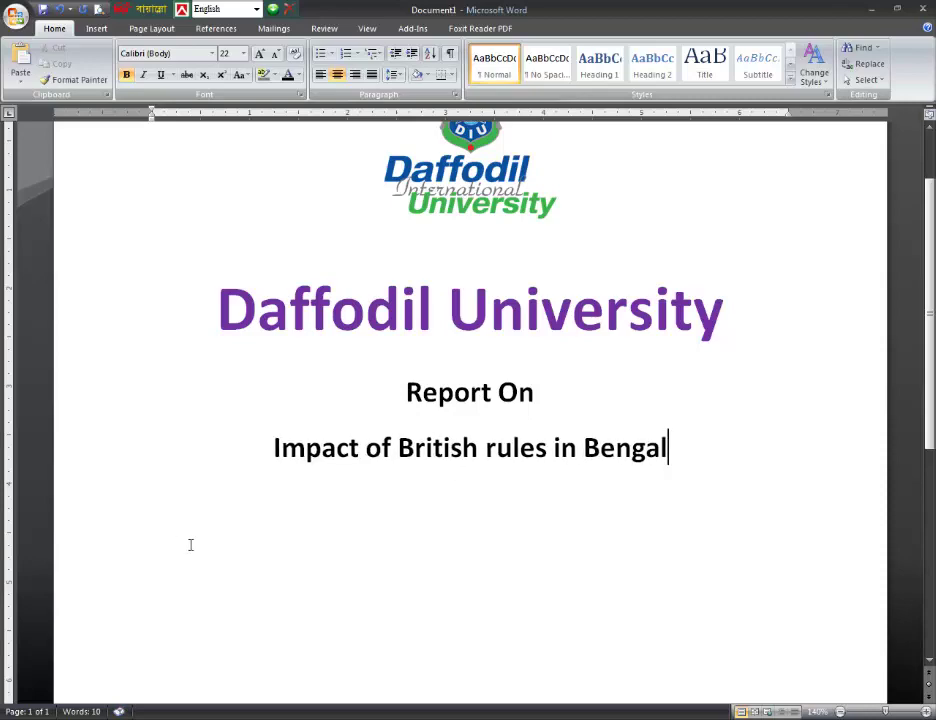
key("Return")
left_click(320, 74)
Type 'Course Code: ANP 1104' in 18 pt, non-bold, then return to the end of Bengal.
type("C")
type("ourse Co")
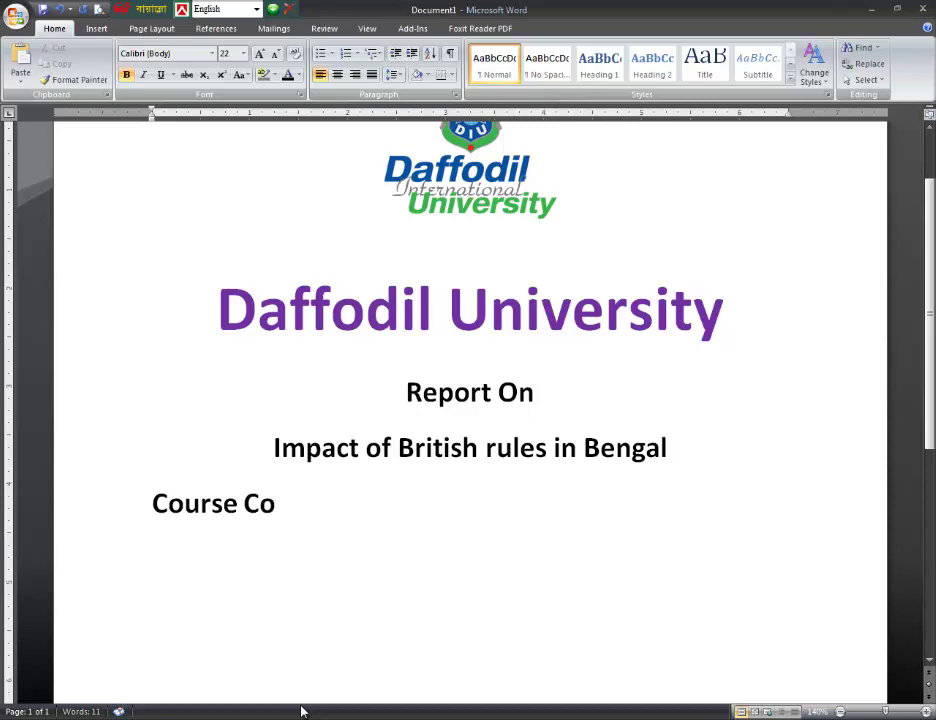
type("de: ")
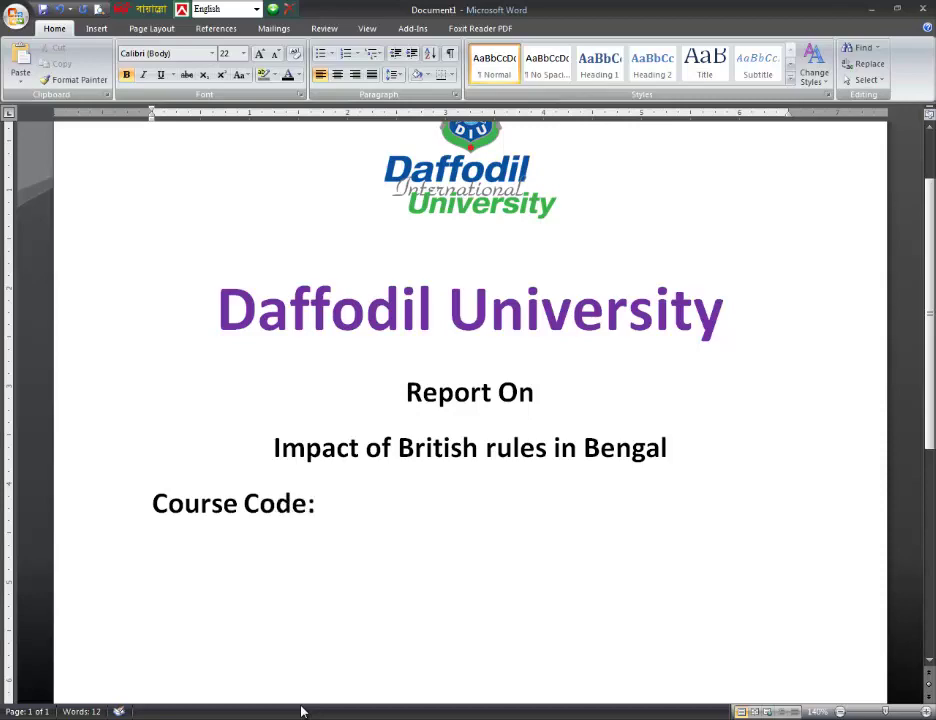
type("ANP ")
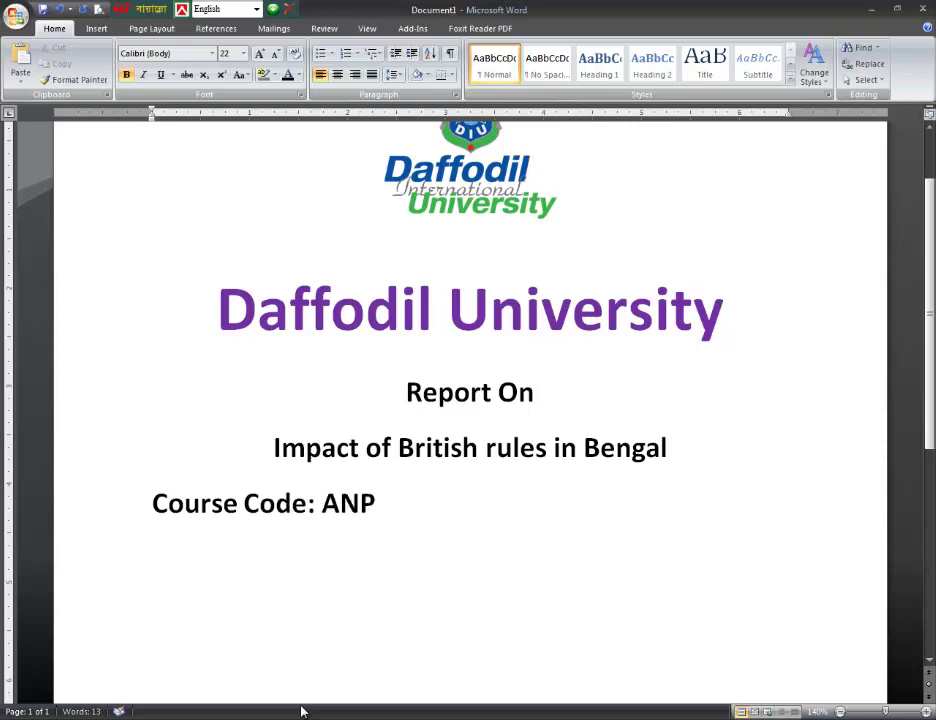
type("1104")
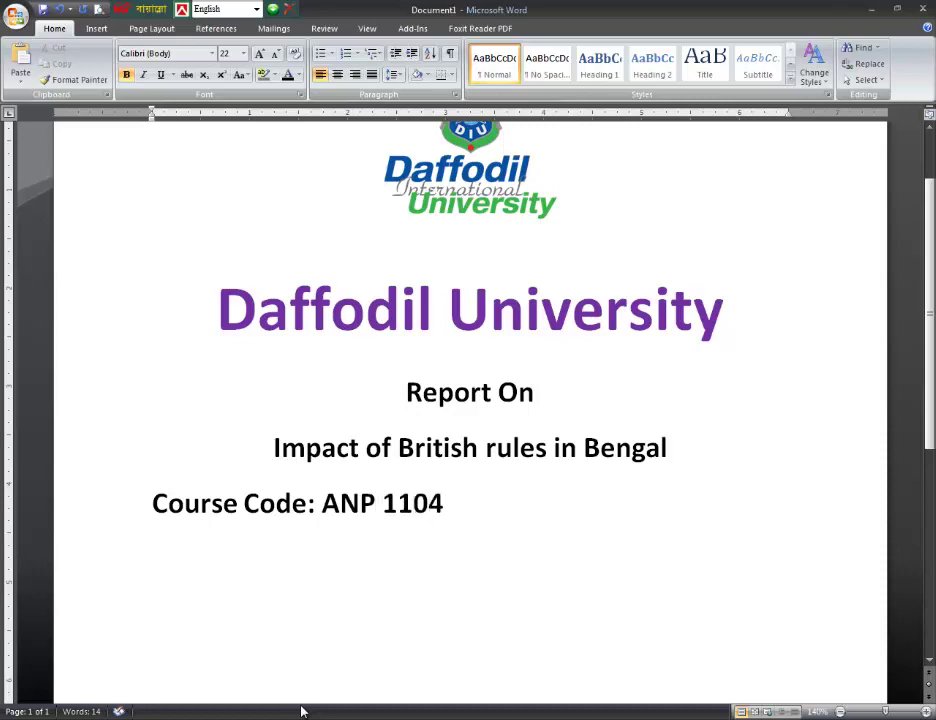
left_click_drag(441, 514, 180, 489)
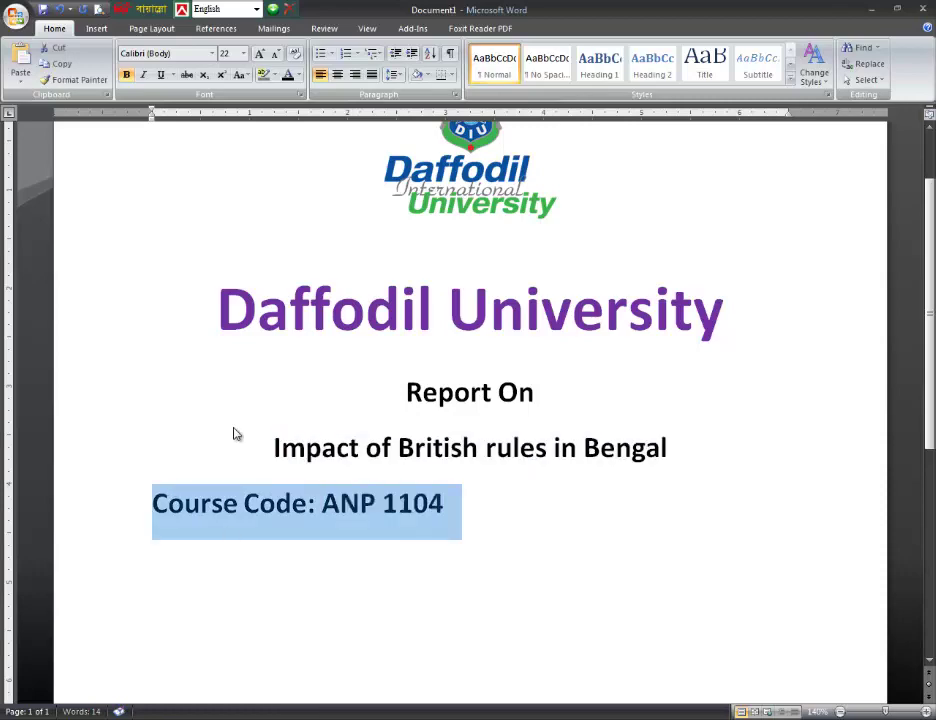
left_click(244, 53)
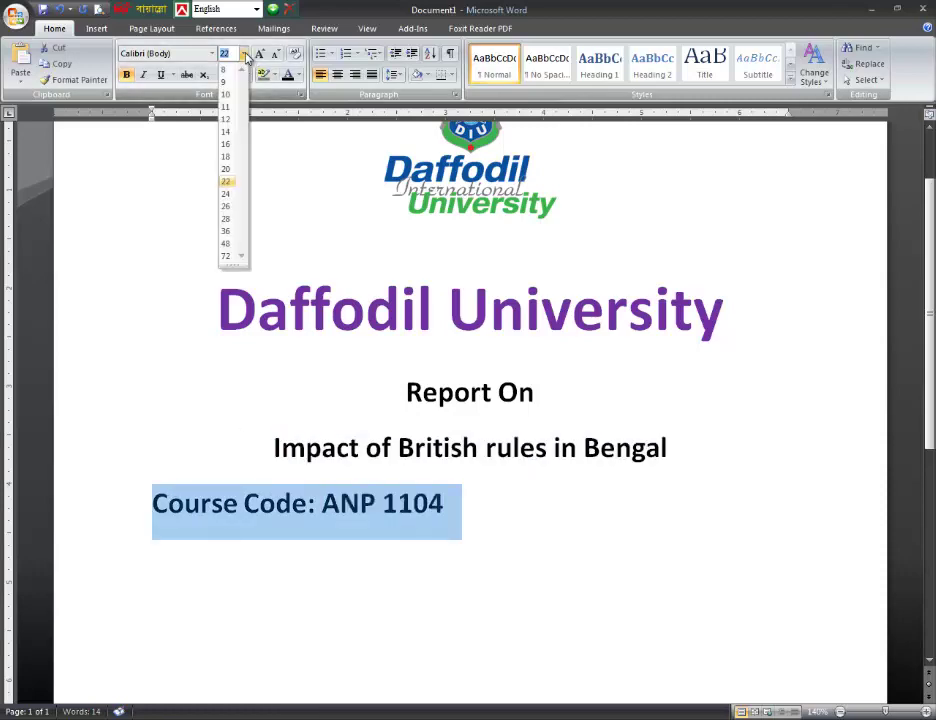
left_click(224, 157)
left_click_drag(487, 520, 152, 516)
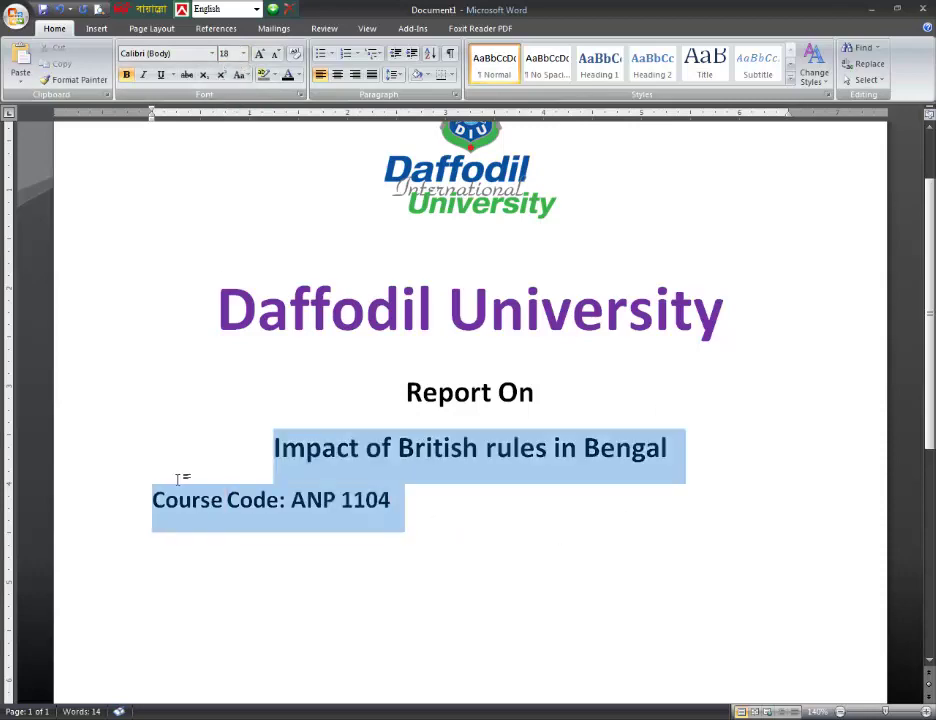
left_click(128, 76)
left_click(445, 508)
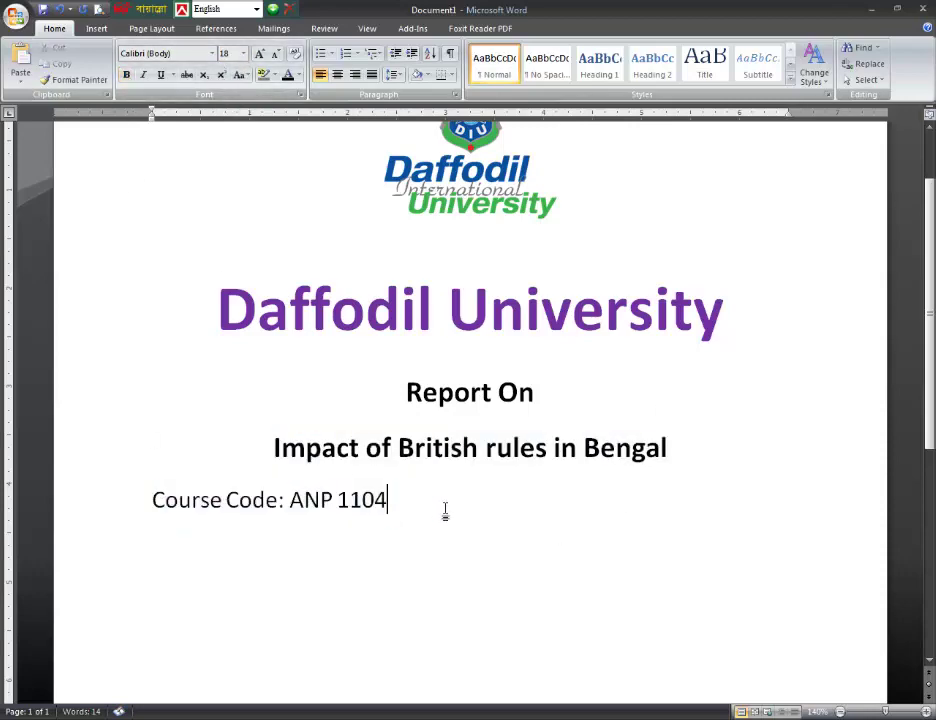
left_click(688, 453)
Add a blank line under the subtitle and tab the Course Code colon to the right.
key("Return")
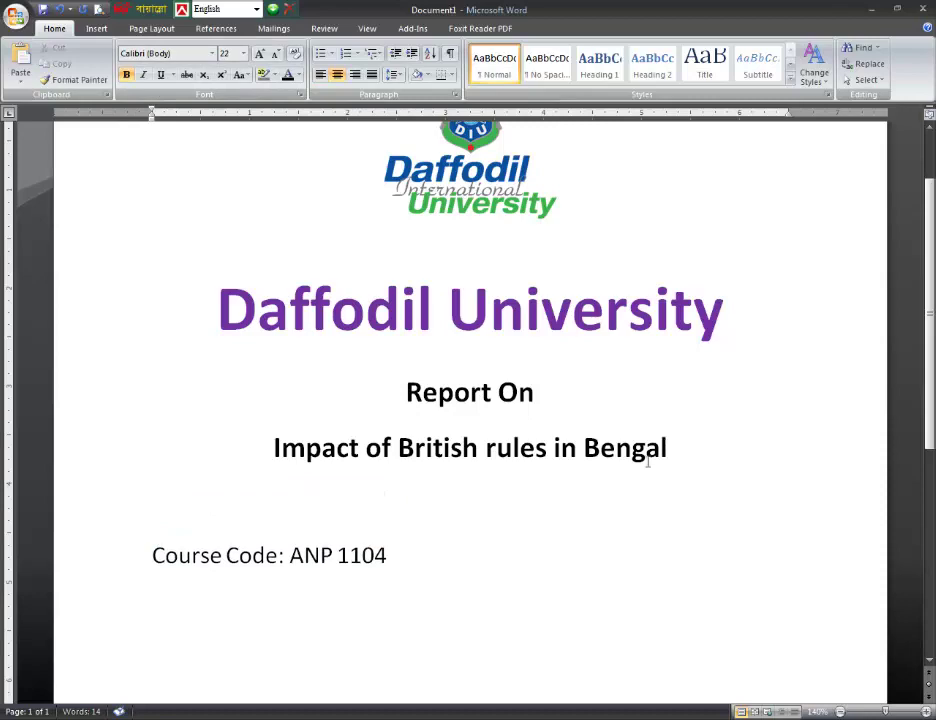
scroll(316, 557, "down", 2)
scroll(276, 454, "down", 2)
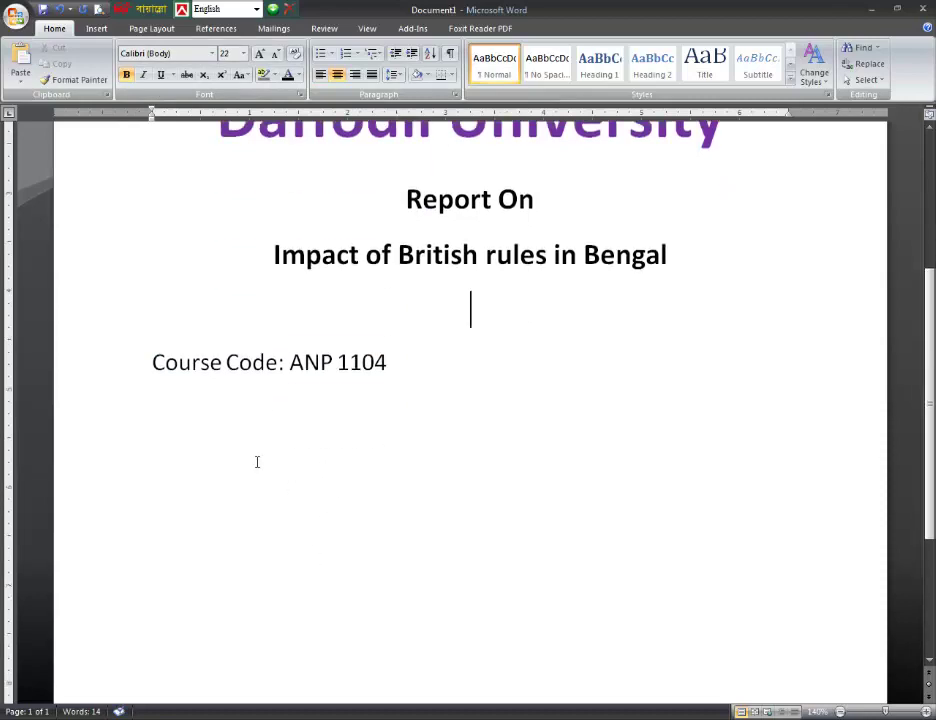
left_click(280, 364)
key("Tab")
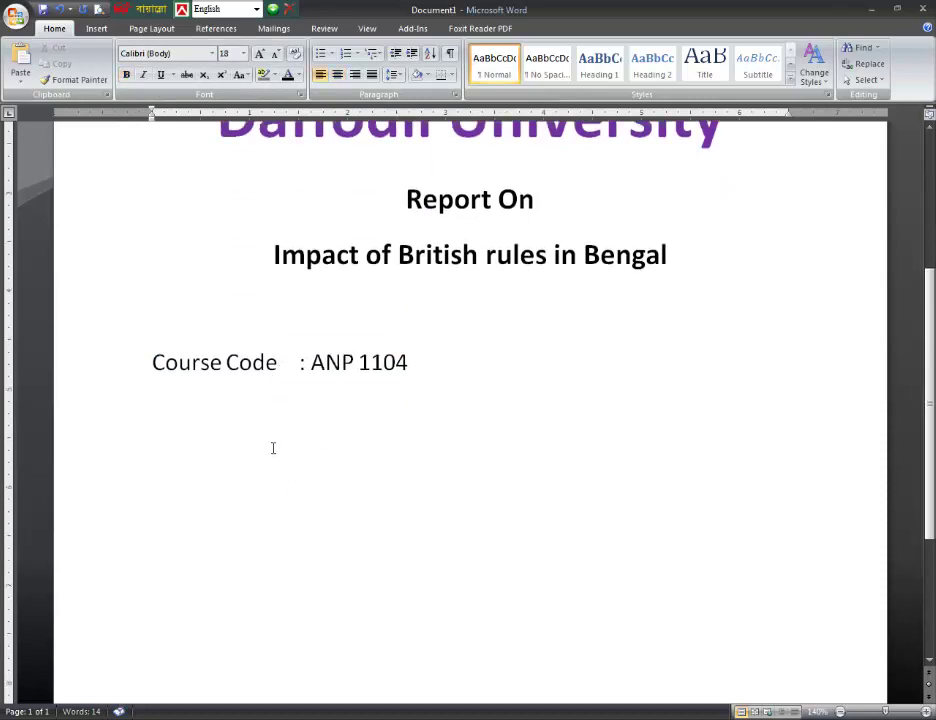
key("Tab")
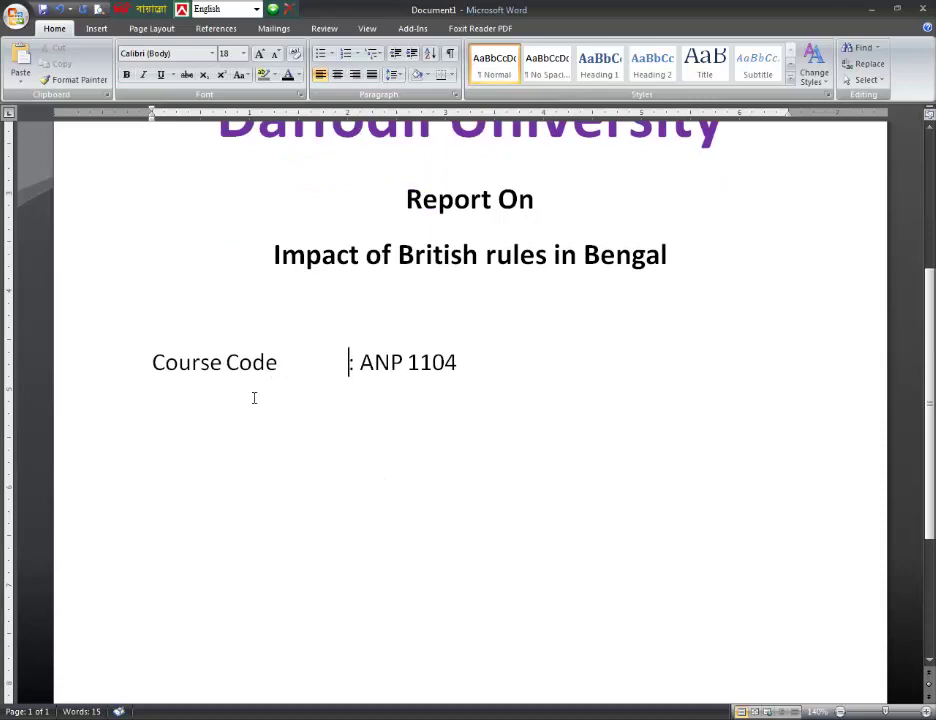
left_click(470, 370)
Add a tab-aligned line 'Course Name : History of the Liberation of Bangladesh'.
key("Return")
type("Cour")
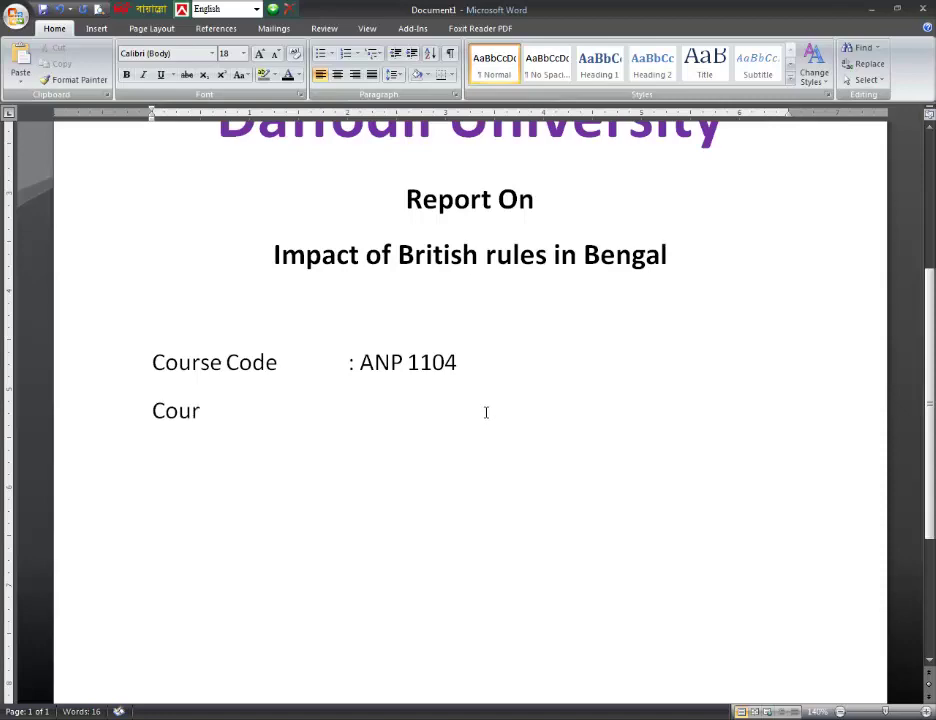
type(" NameD")
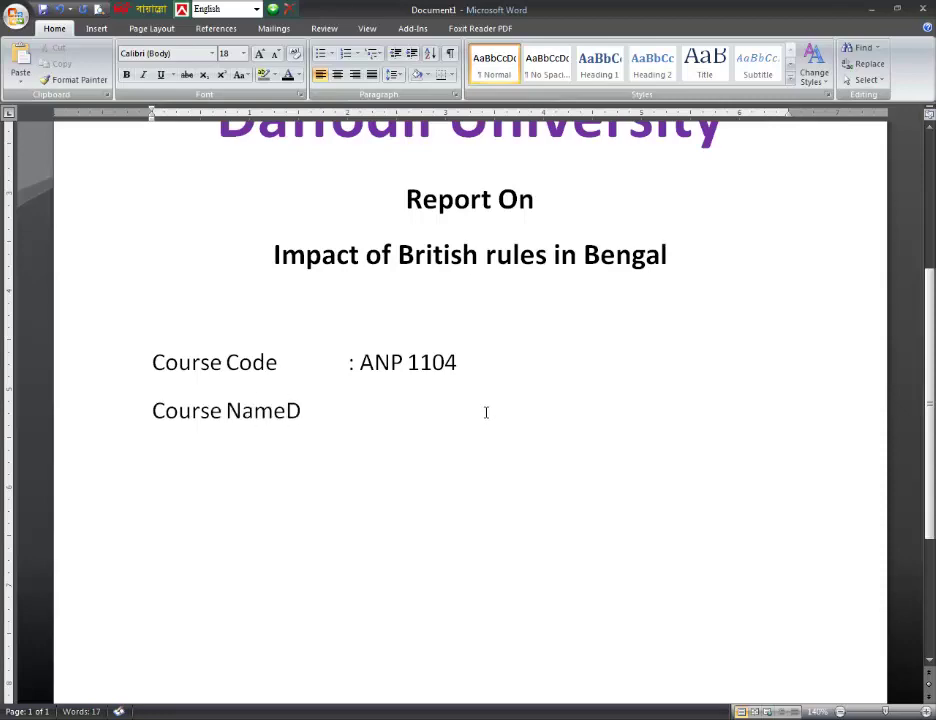
key("BackSpace")
key("Left")
key("Tab")
key("End")
type("History of the Liberation of Bangladesh")
key("Return")
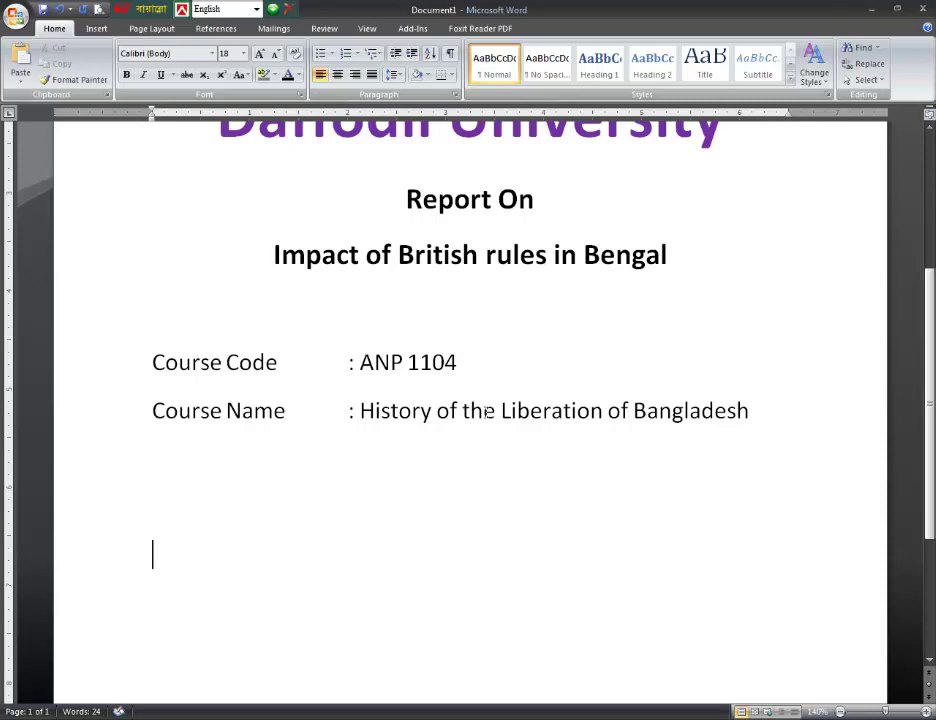
scroll(487, 412, "down", 5)
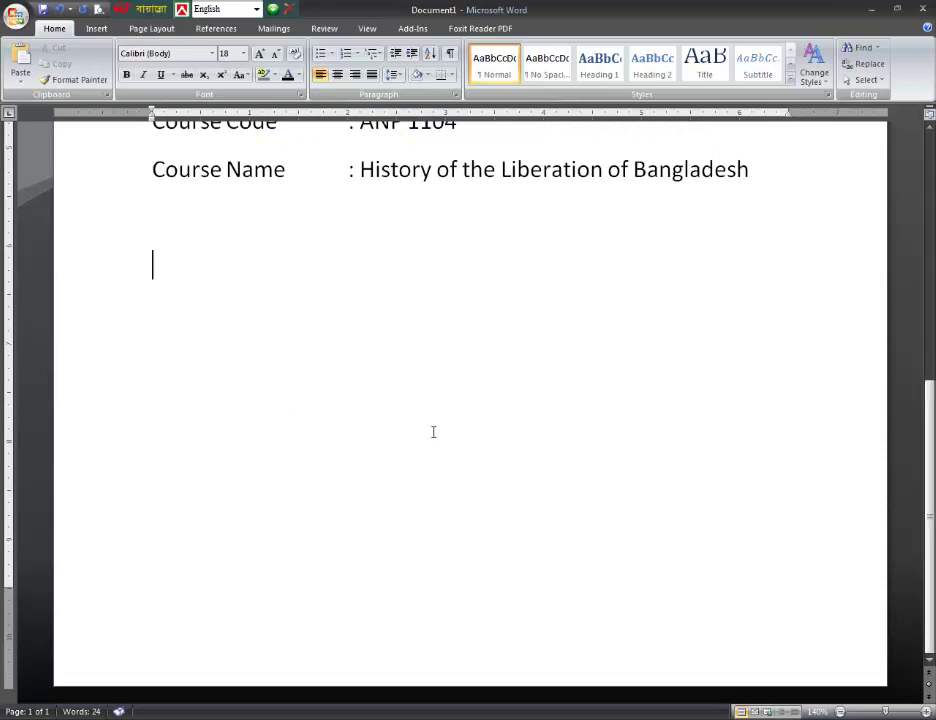
Type the heading 'Submitted To:' with the lecturer's name on the line below.
type("Submitted To:")
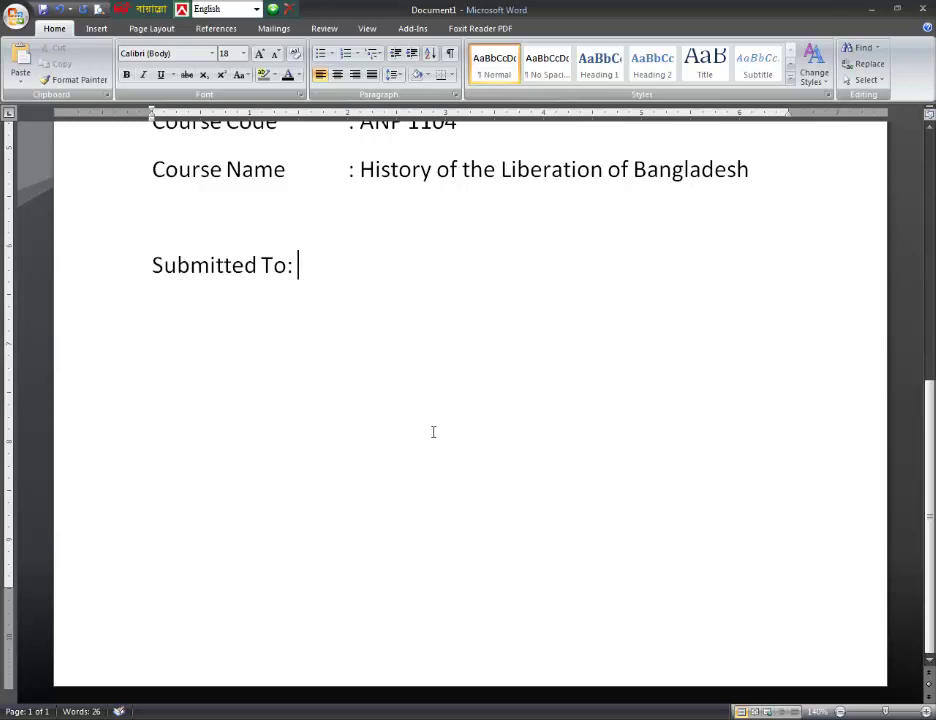
key("Return")
type("p")
key("BackSpace")
type("A")
type("bdul")
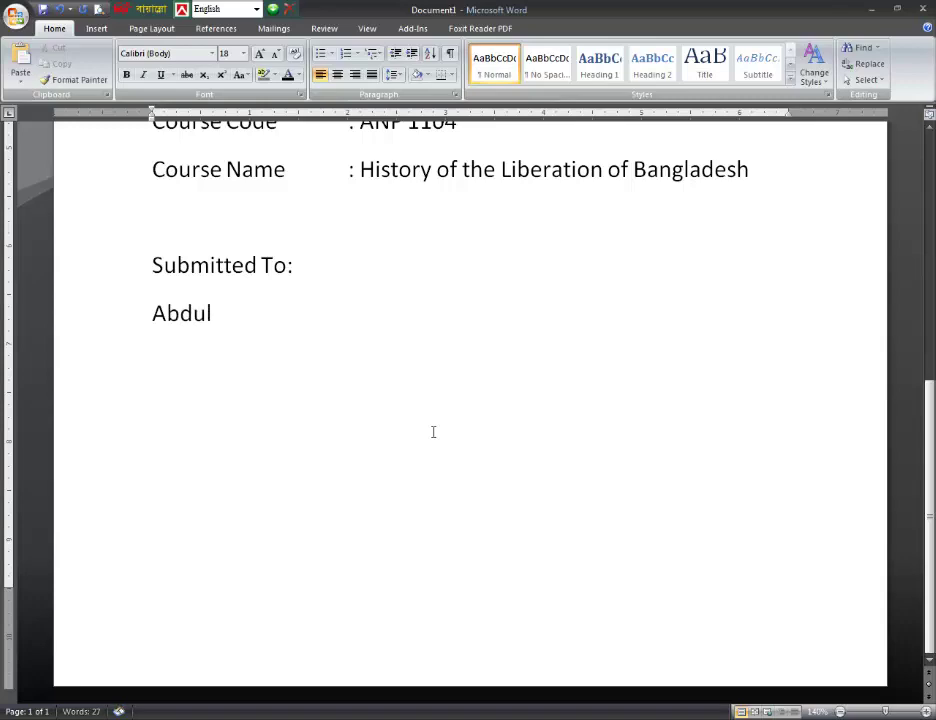
type(" Kuddus")
Add the lines 'Lecture' and 'Department of Anthropology' beneath the name.
key("Return")
type("L")
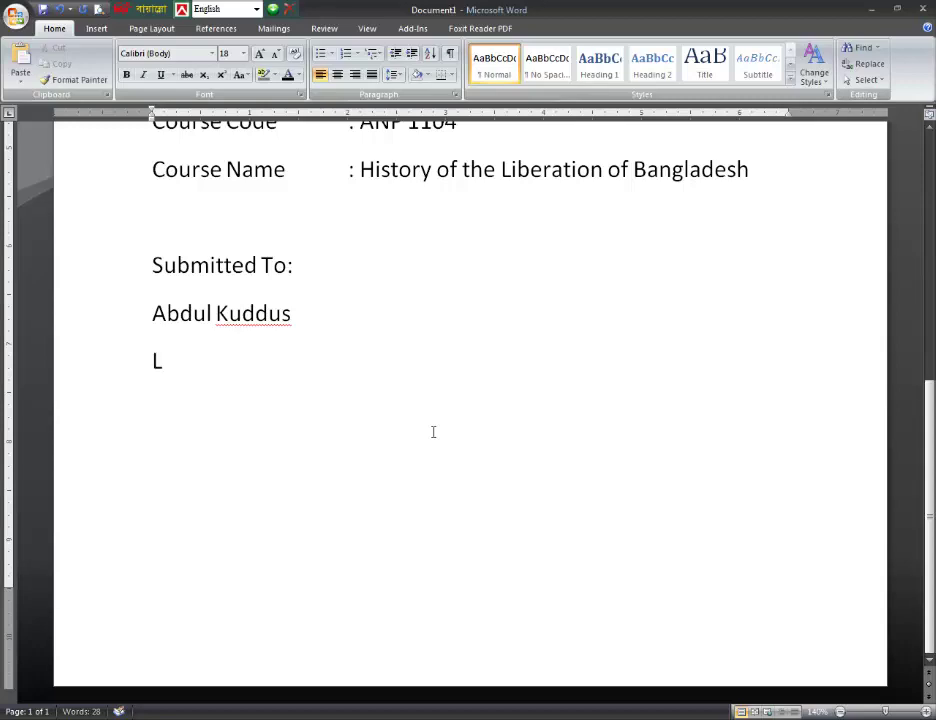
type("ecture")
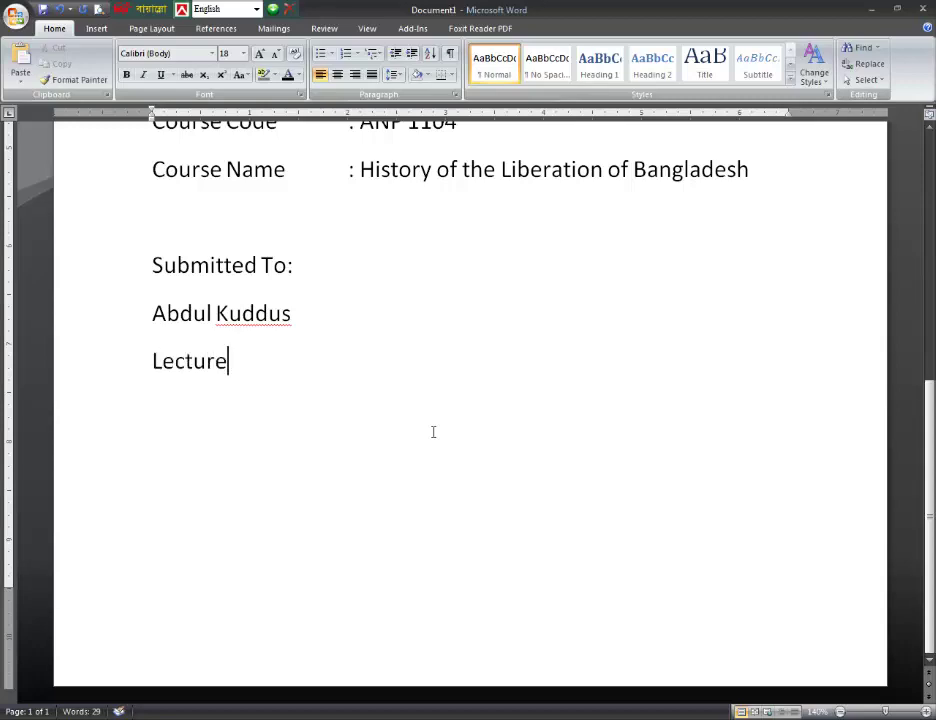
key("Return")
type("Department of Anthropology")
key("Return")
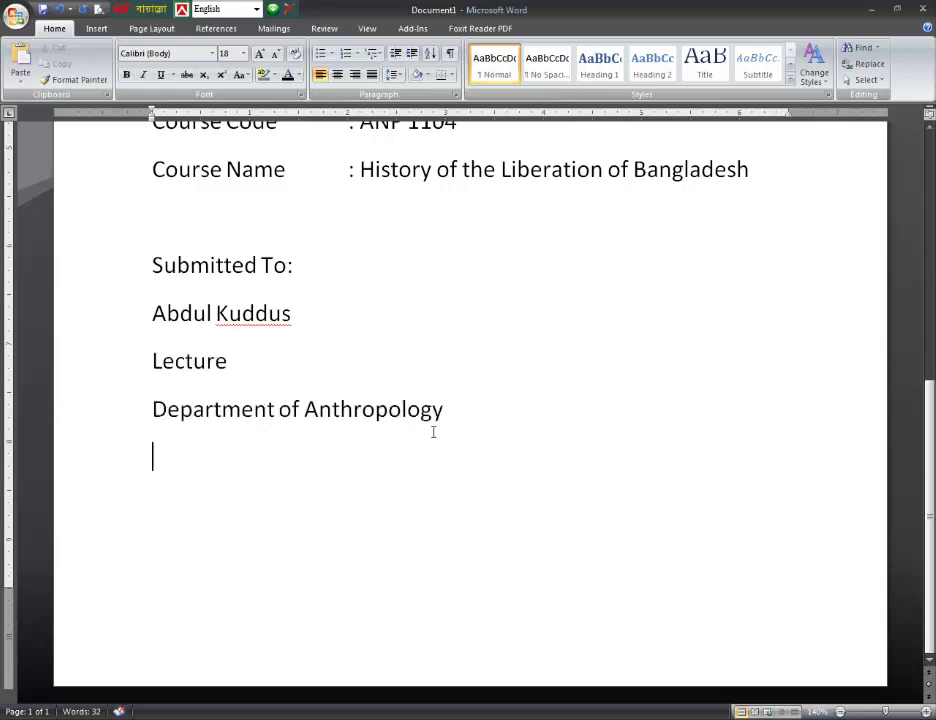
Remove the space after paragraph from the three recipient lines.
left_click_drag(473, 428, 147, 318)
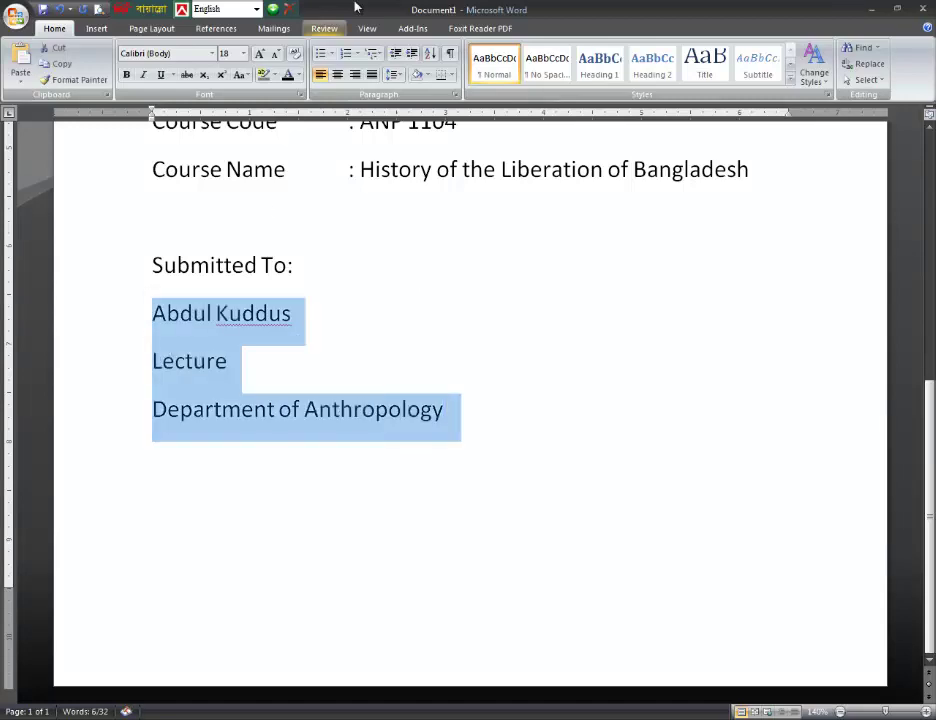
left_click(390, 74)
left_click(434, 222)
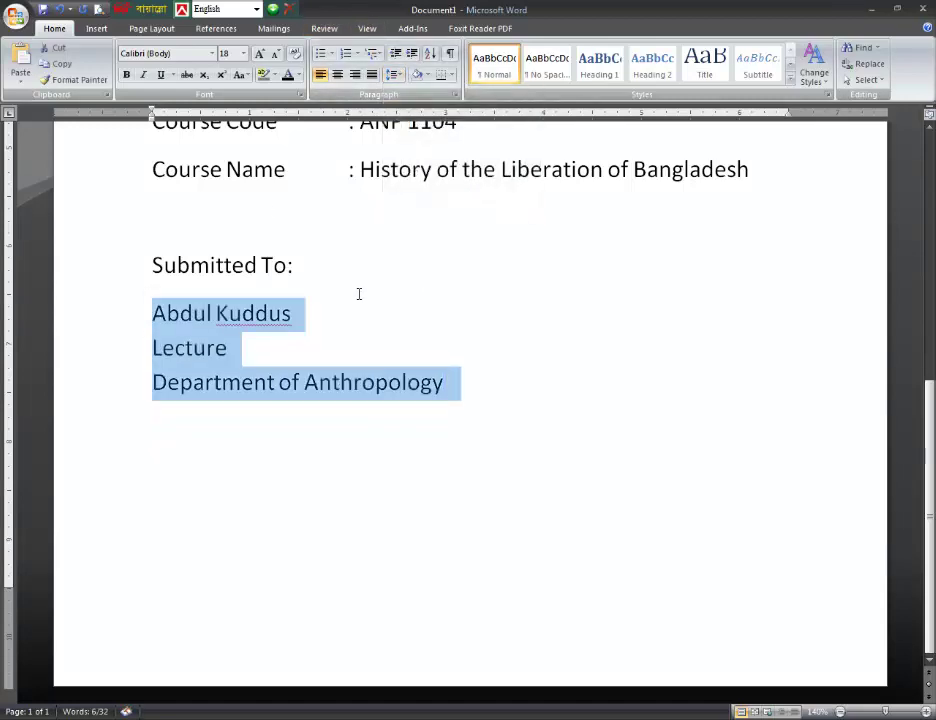
left_click(300, 312)
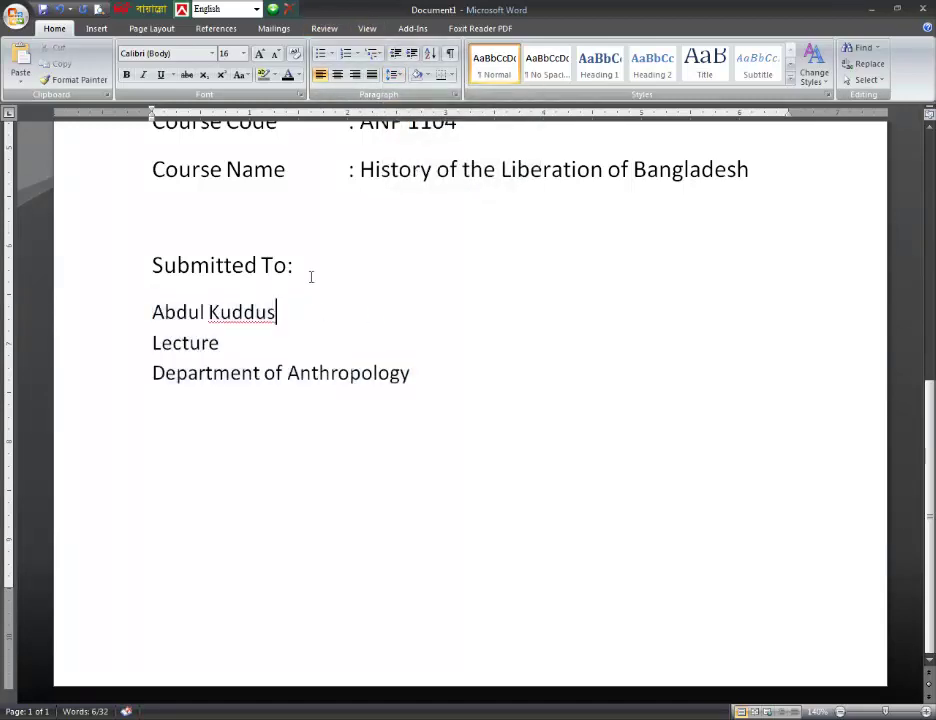
Make 'Submitted To:' bold, green and underlined.
triple_click(182, 272)
left_click(127, 76)
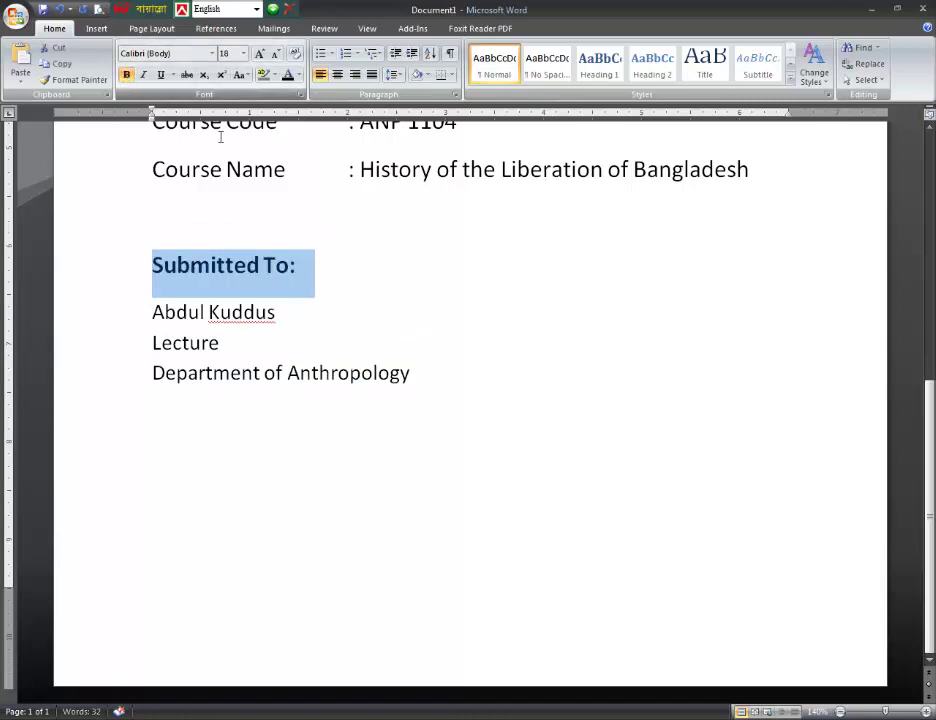
left_click(298, 77)
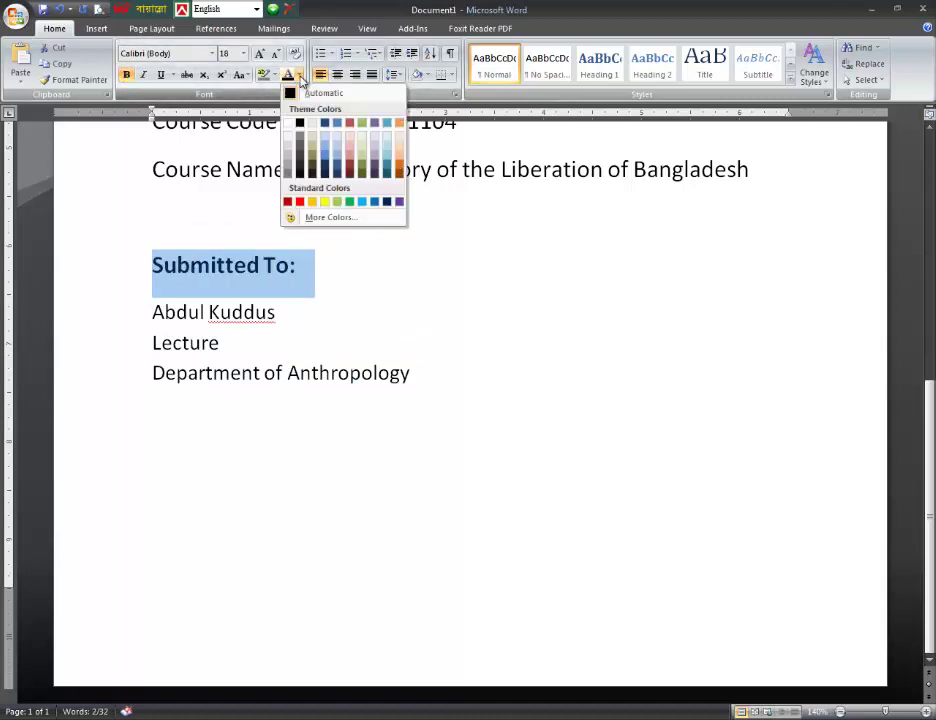
left_click(349, 202)
left_click(366, 310)
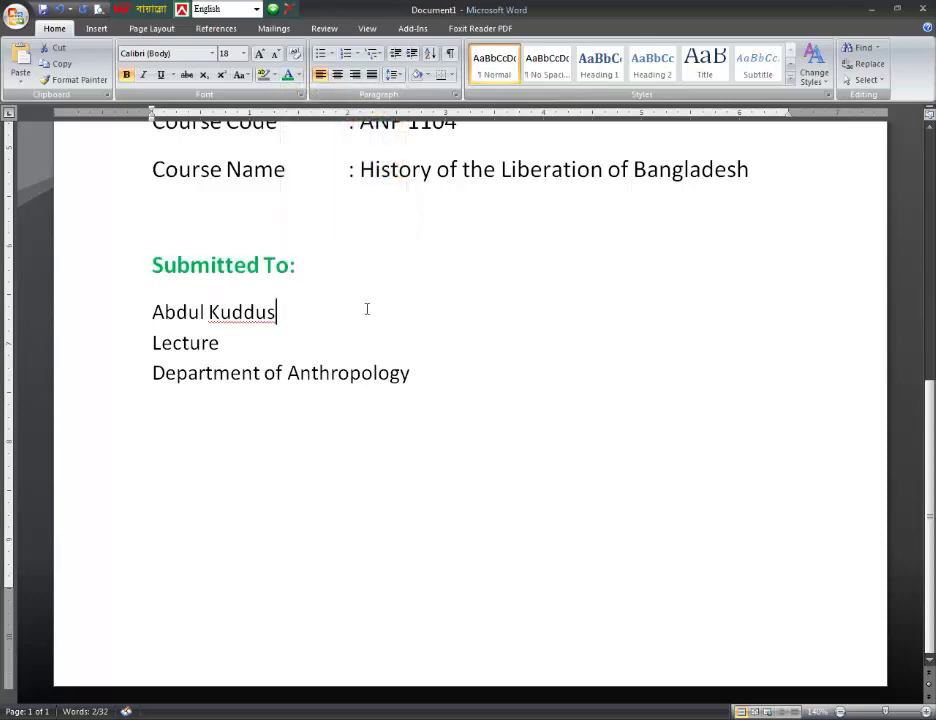
triple_click(256, 268)
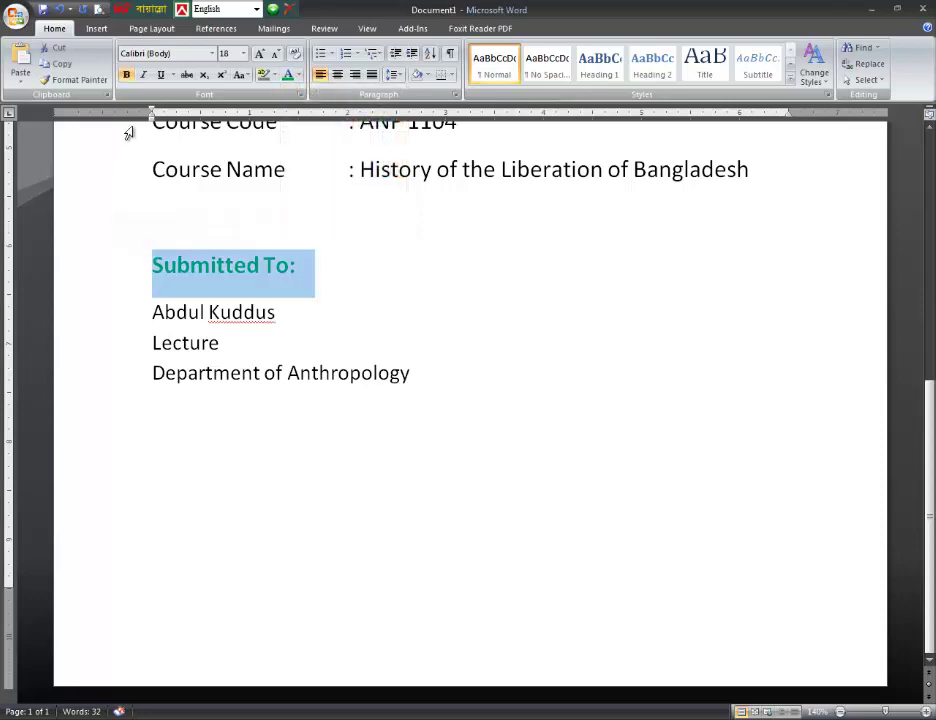
left_click(160, 75)
left_click(347, 346)
Add an extra blank line above 'Submitted To:'.
left_click(295, 232)
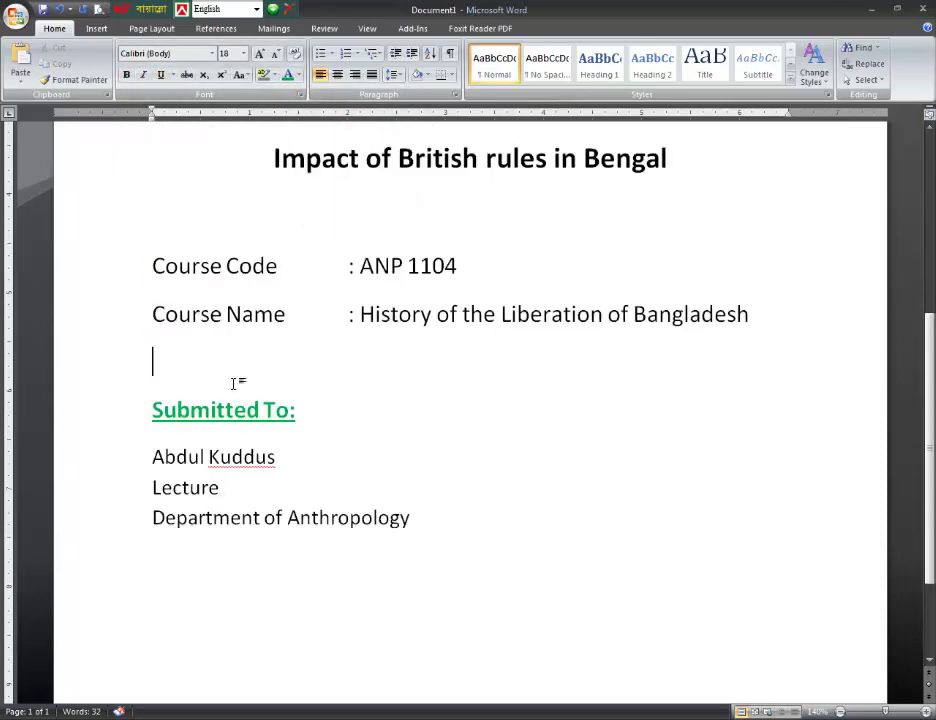
key("Return")
scroll(248, 407, "up", 2)
scroll(265, 505, "up", 2)
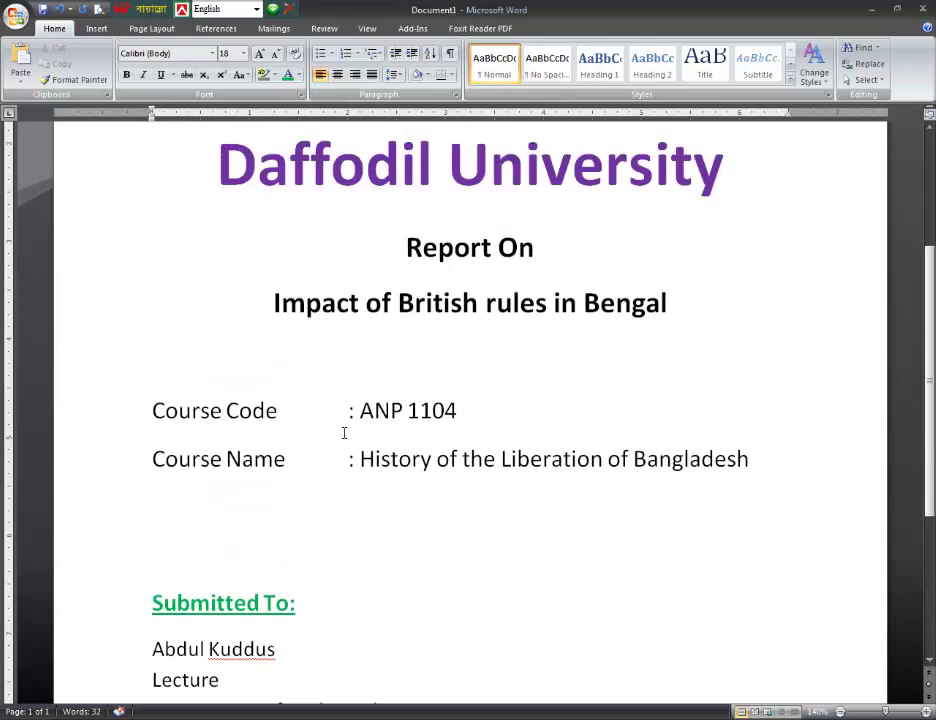
scroll(430, 393, "up", 1)
scroll(430, 393, "up", 2)
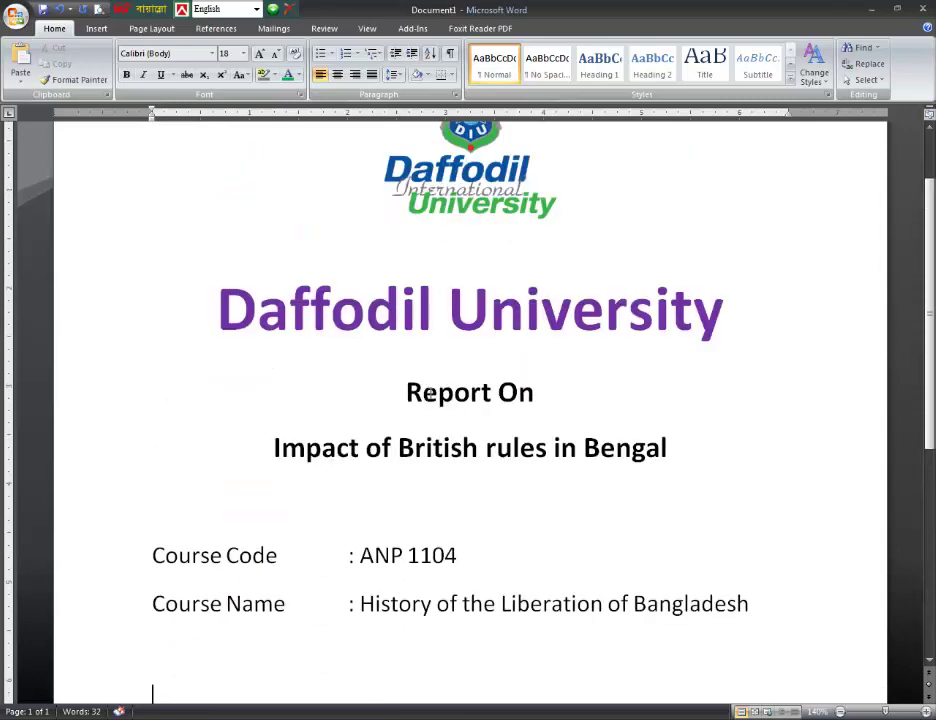
scroll(430, 393, "up", 2)
scroll(428, 390, "down", 4)
scroll(428, 390, "down", 2)
scroll(430, 393, "down", 1)
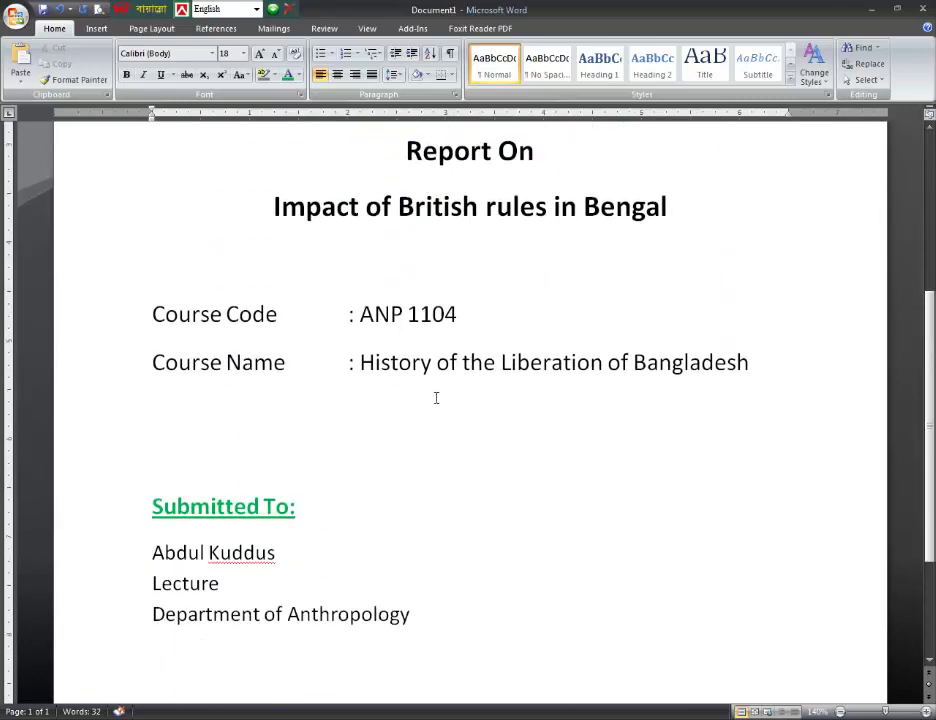
scroll(330, 395, "down", 4)
Insert a Simple Text Box, then delete it again.
left_click(317, 322)
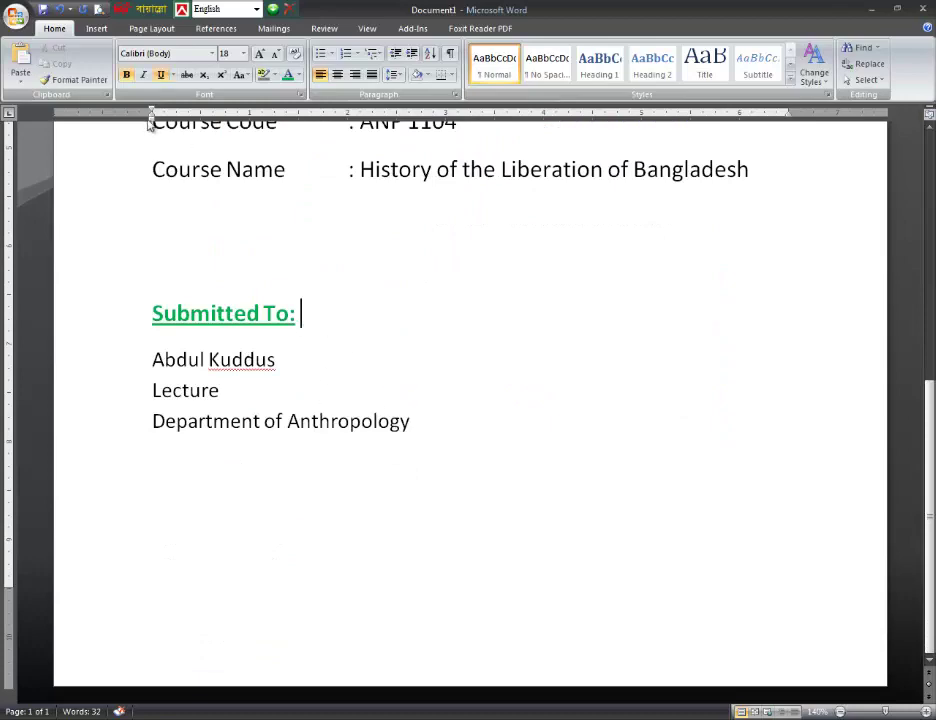
left_click(100, 30)
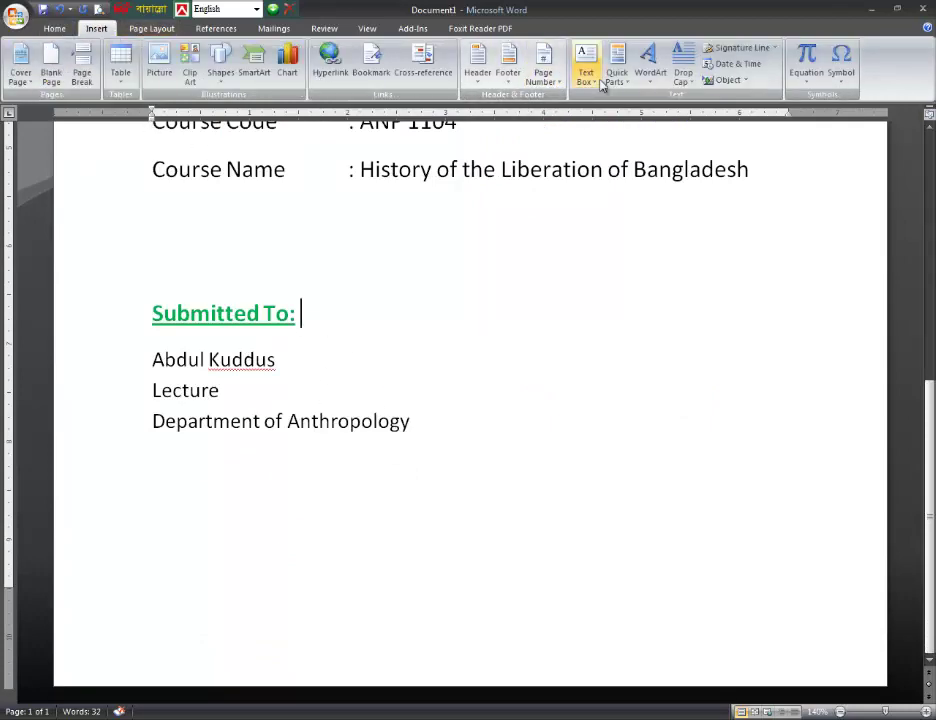
left_click(602, 84)
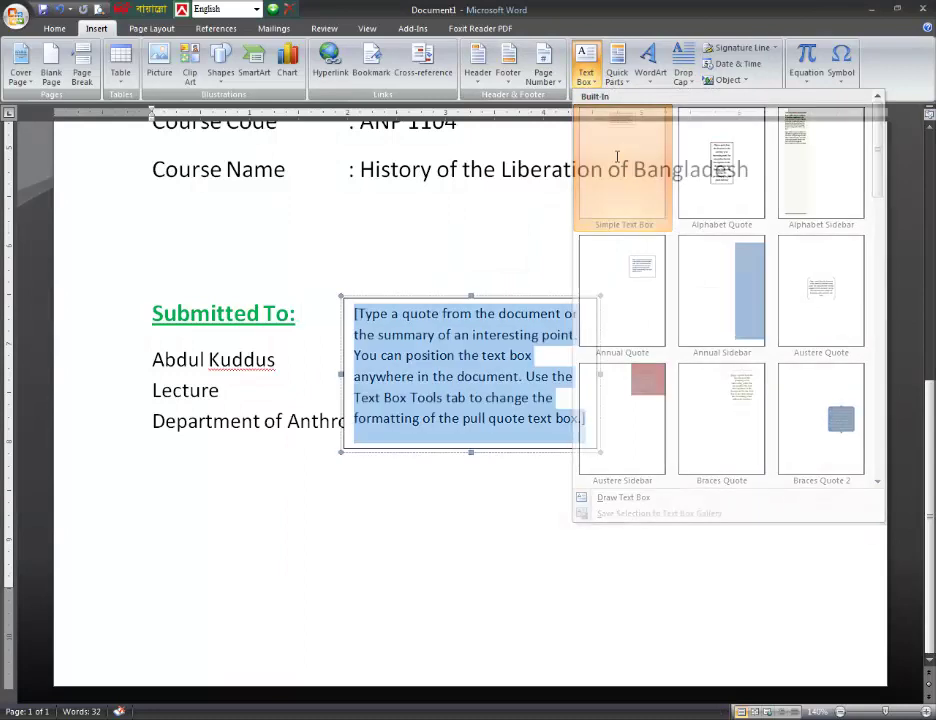
left_click(617, 157)
left_click(577, 300)
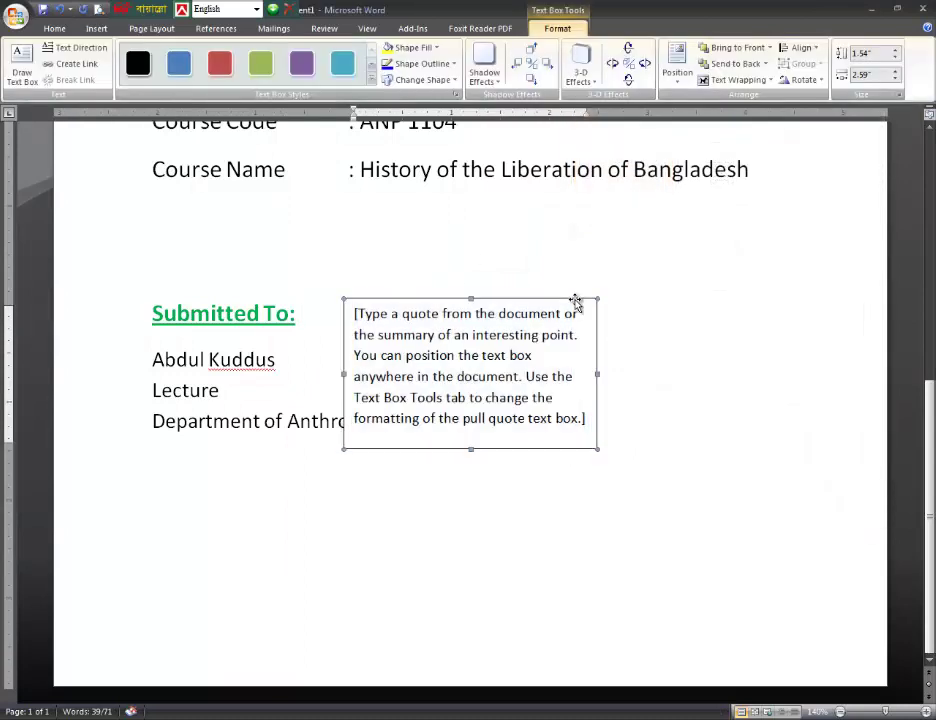
key("Delete")
Re-insert a Simple Text Box with placeholder quote text after 'Submitted To:'.
left_click(589, 364)
left_click_drag(589, 364, 589, 412)
left_click(589, 395)
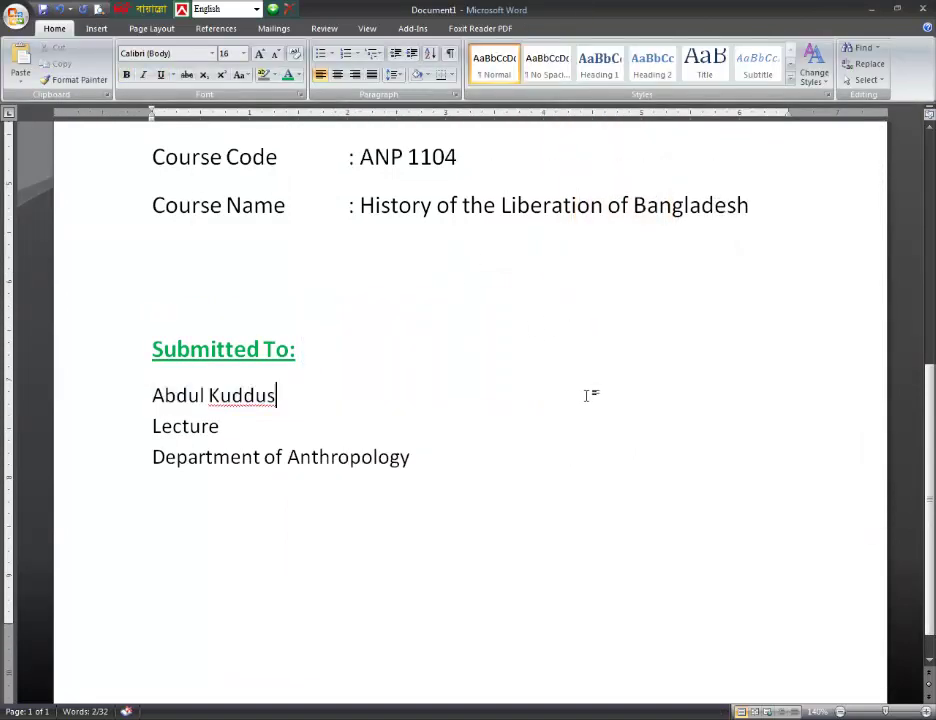
left_click(320, 378)
left_click(97, 29)
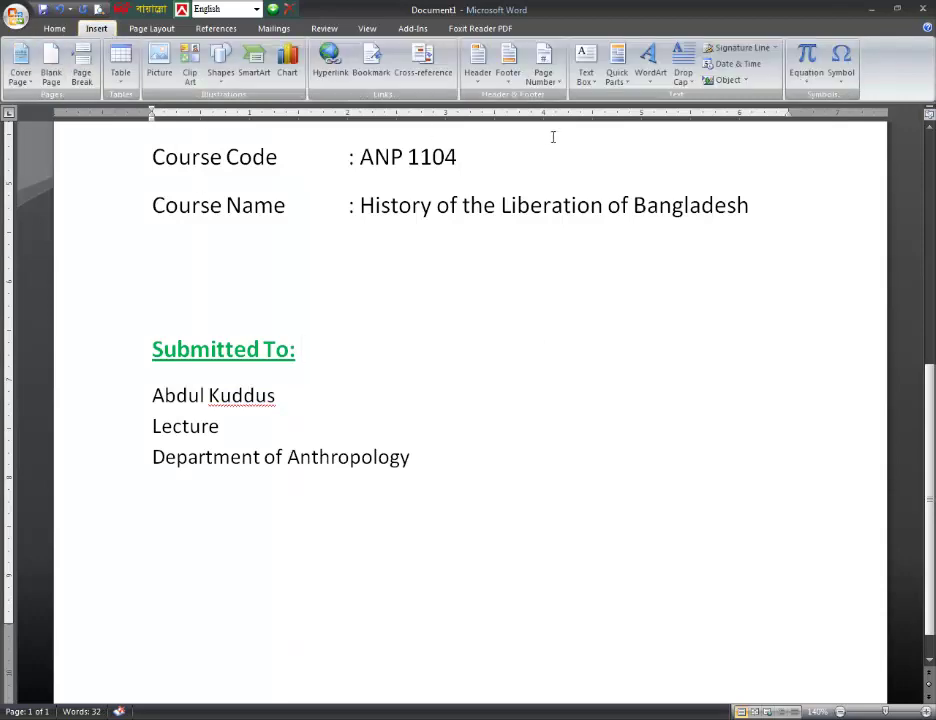
left_click(588, 88)
left_click(621, 176)
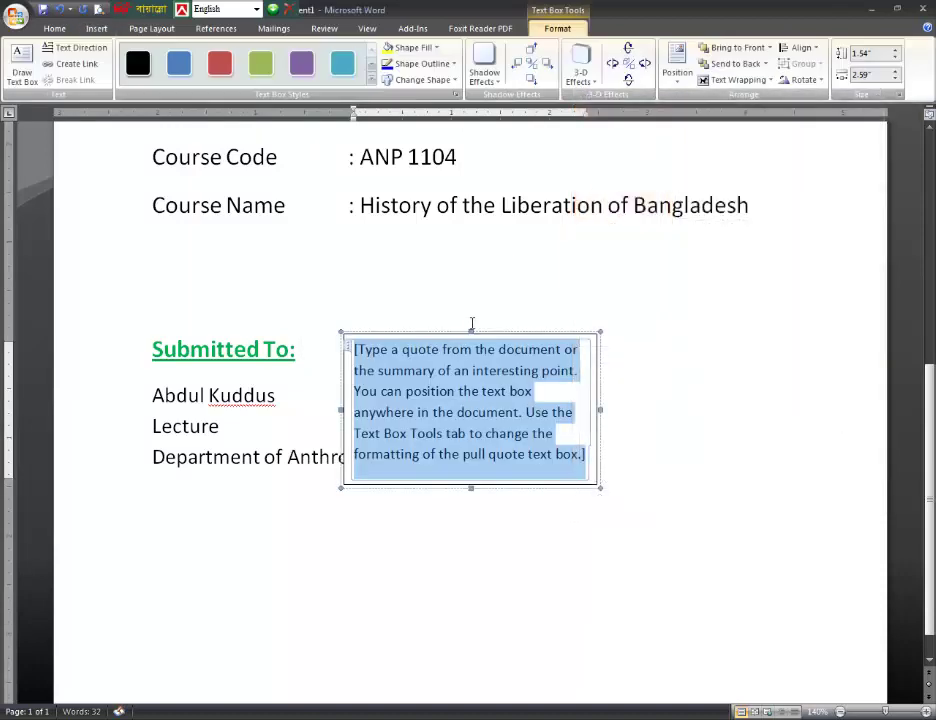
Move the text box right of the recipient lines, enlarge it, and type 'Submitted By' in it.
left_click_drag(473, 330, 674, 328)
left_click(679, 409)
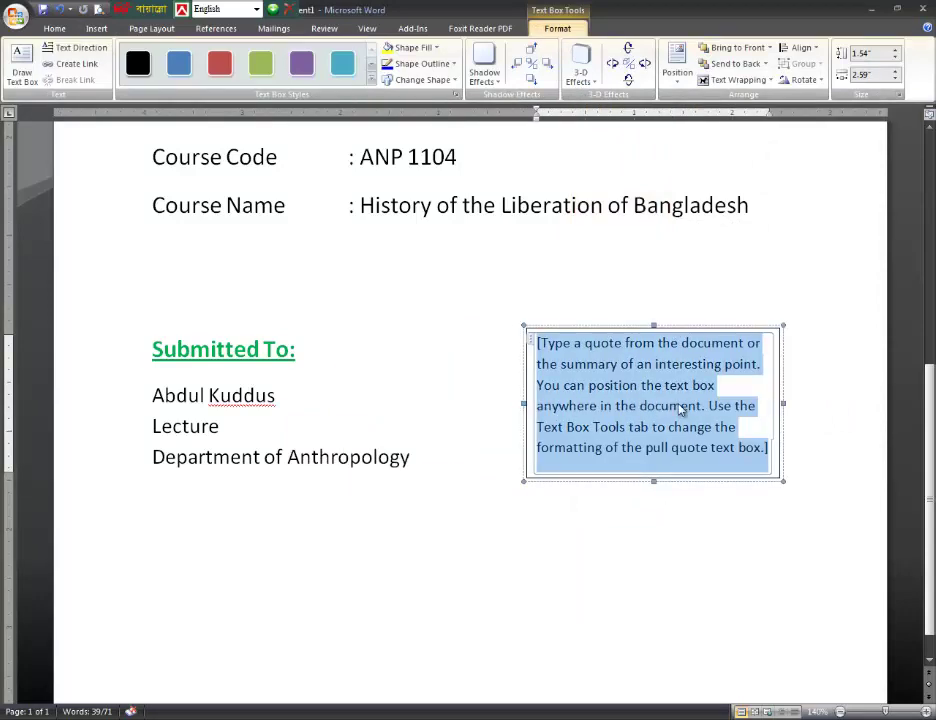
key("BackSpace")
left_click_drag(654, 375, 656, 438)
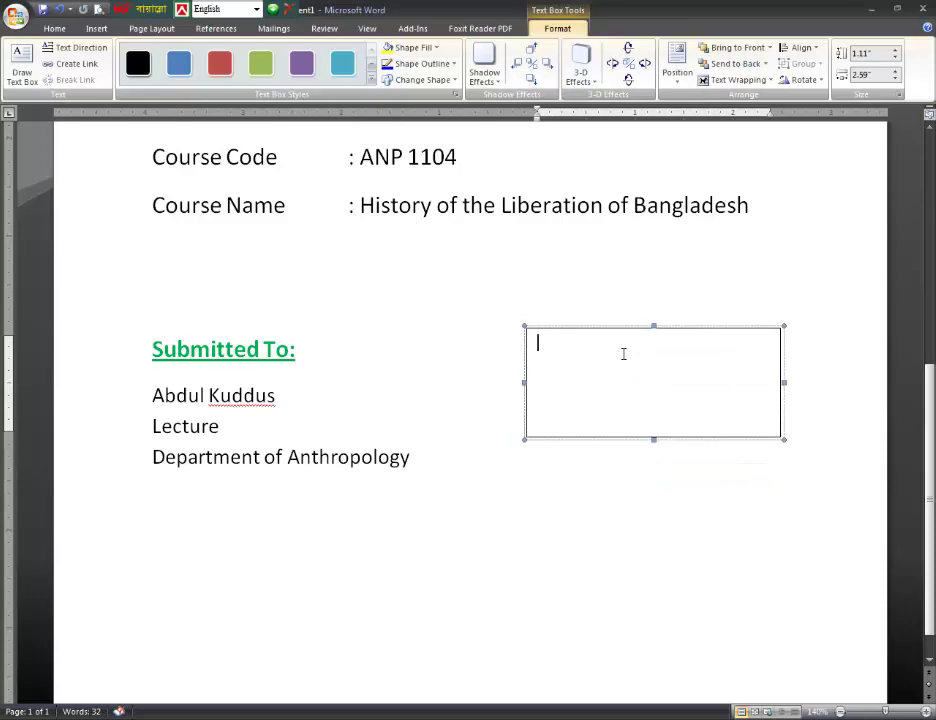
type("Submitted By")
left_click(250, 348)
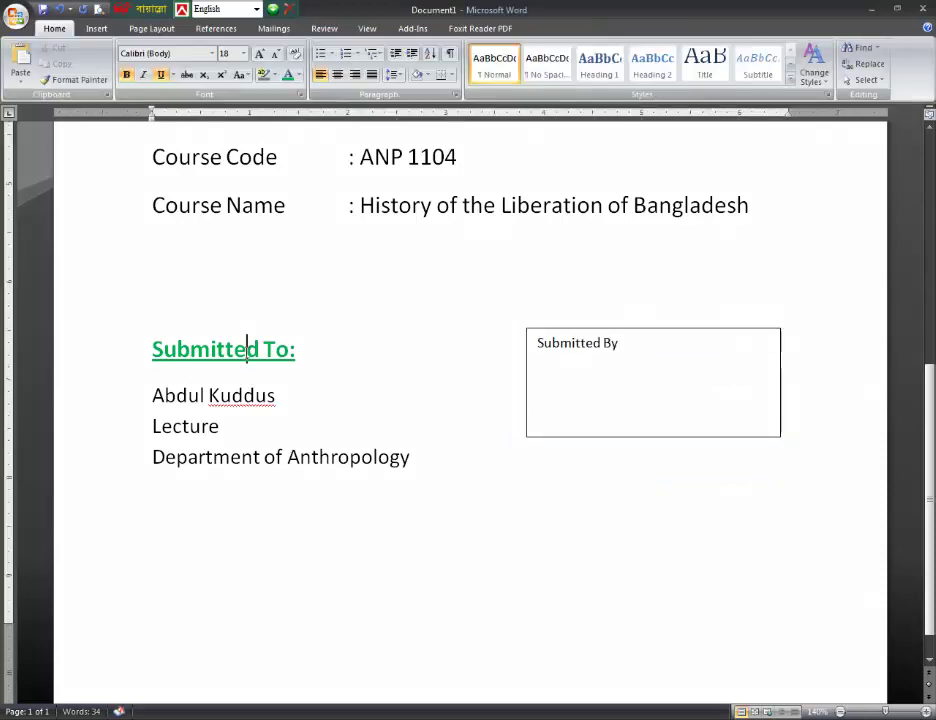
left_click(577, 347)
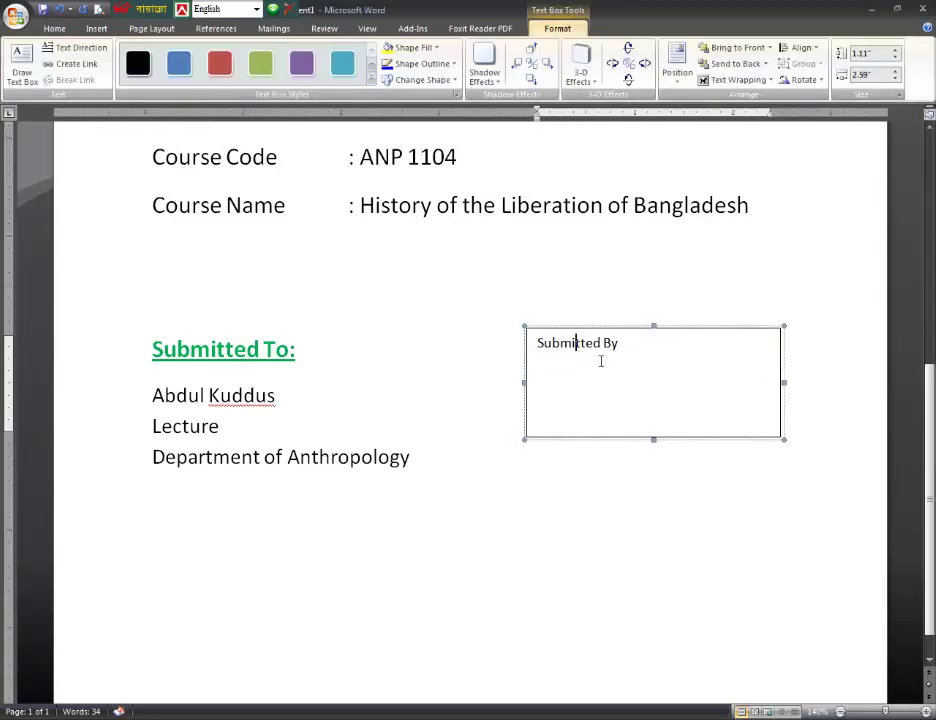
left_click(57, 29)
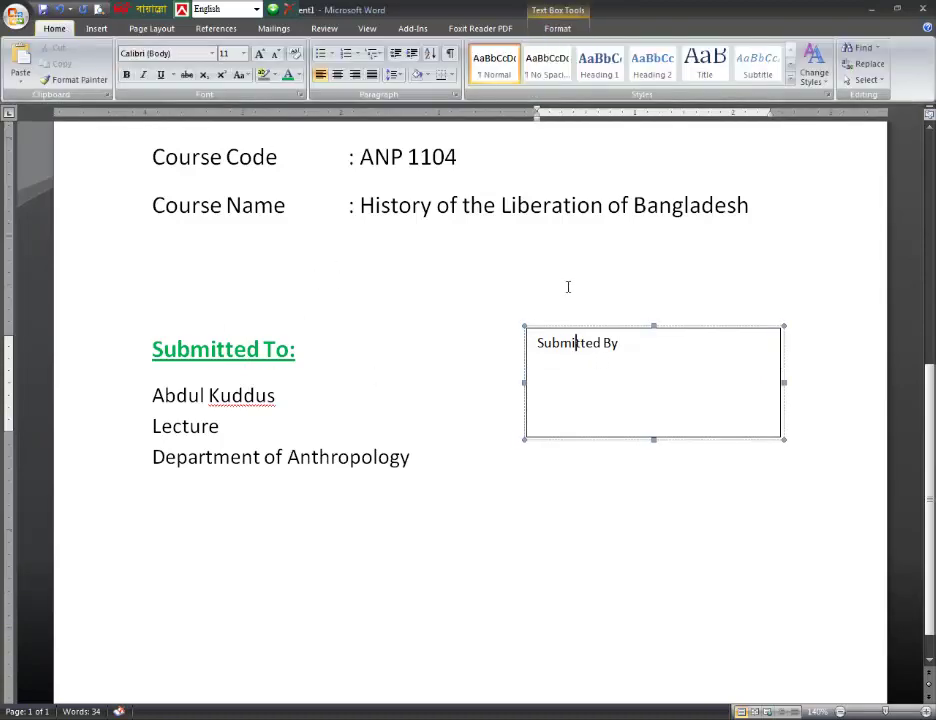
Make the heading 18 pt, bold, underlined and green, and add a colon.
left_click_drag(621, 342, 538, 410)
left_click(243, 53)
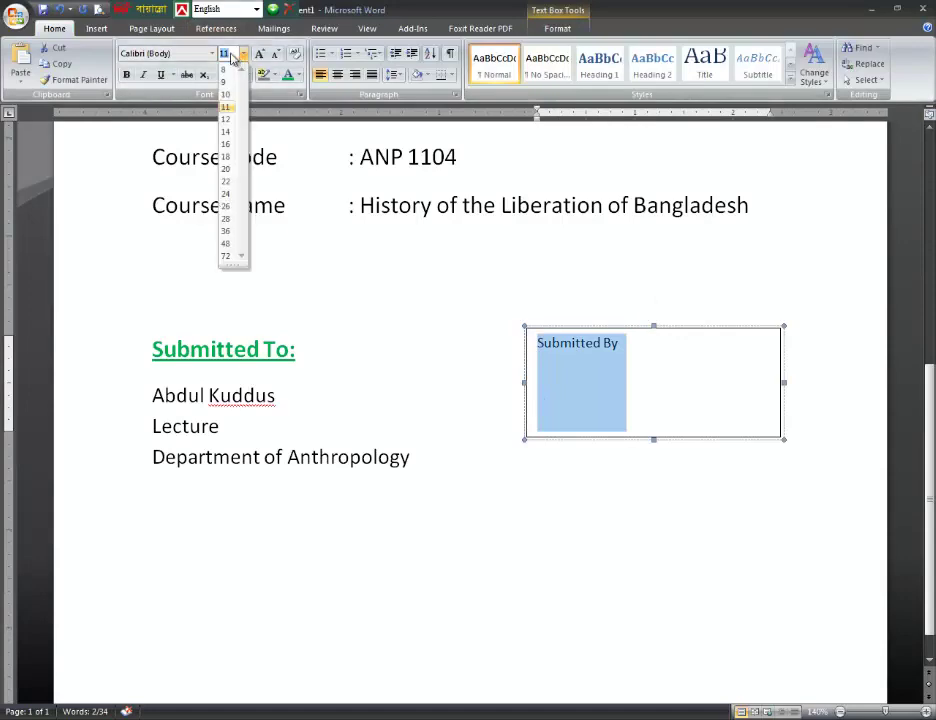
left_click(236, 160)
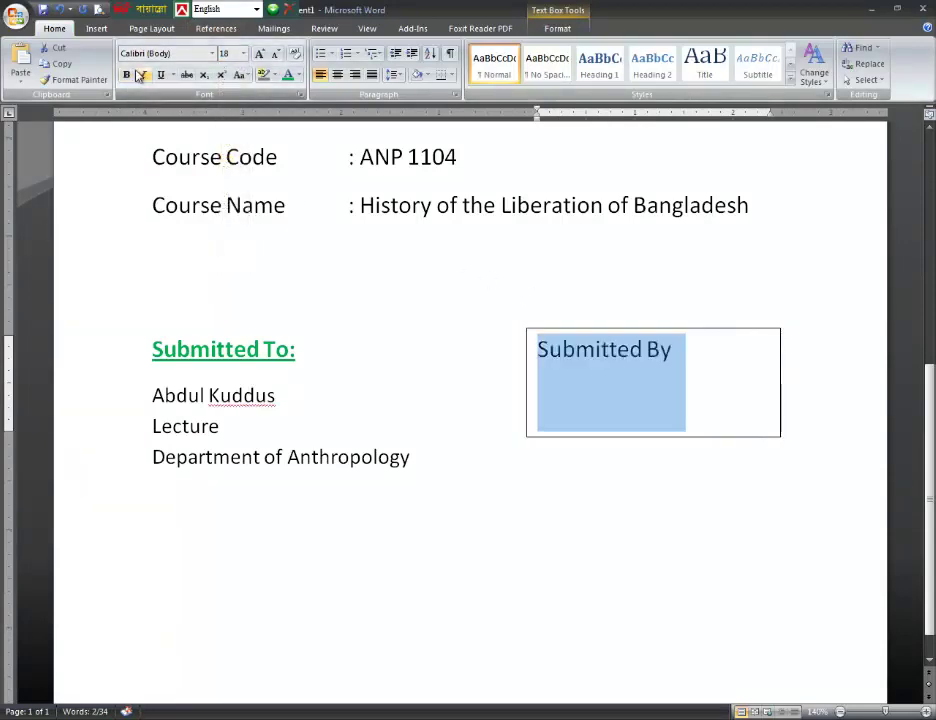
left_click(126, 75)
left_click(160, 75)
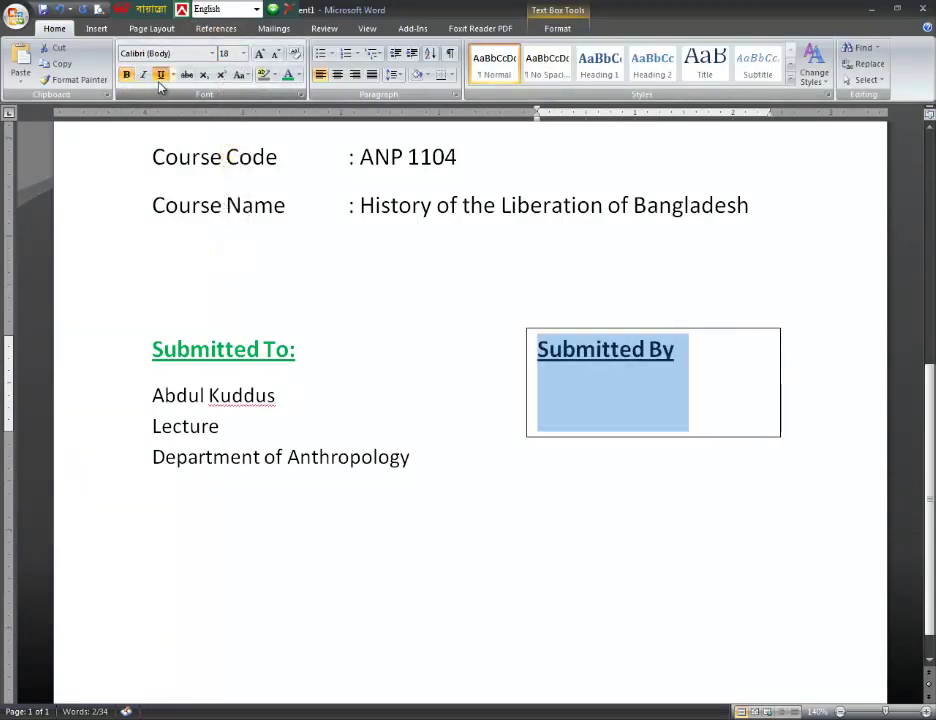
left_click(288, 75)
left_click(678, 362)
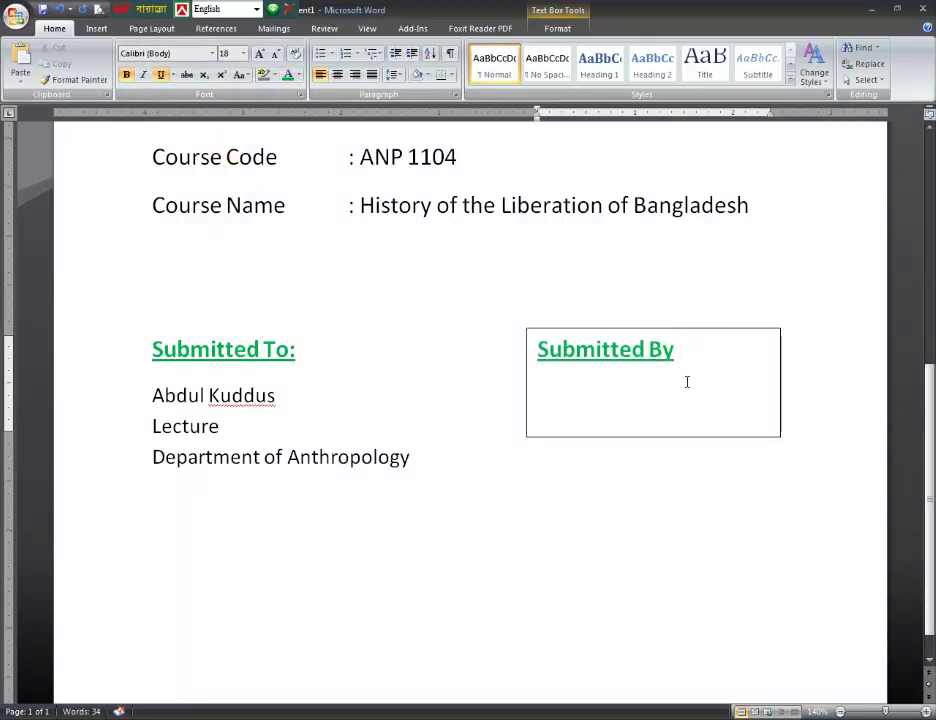
type(":")
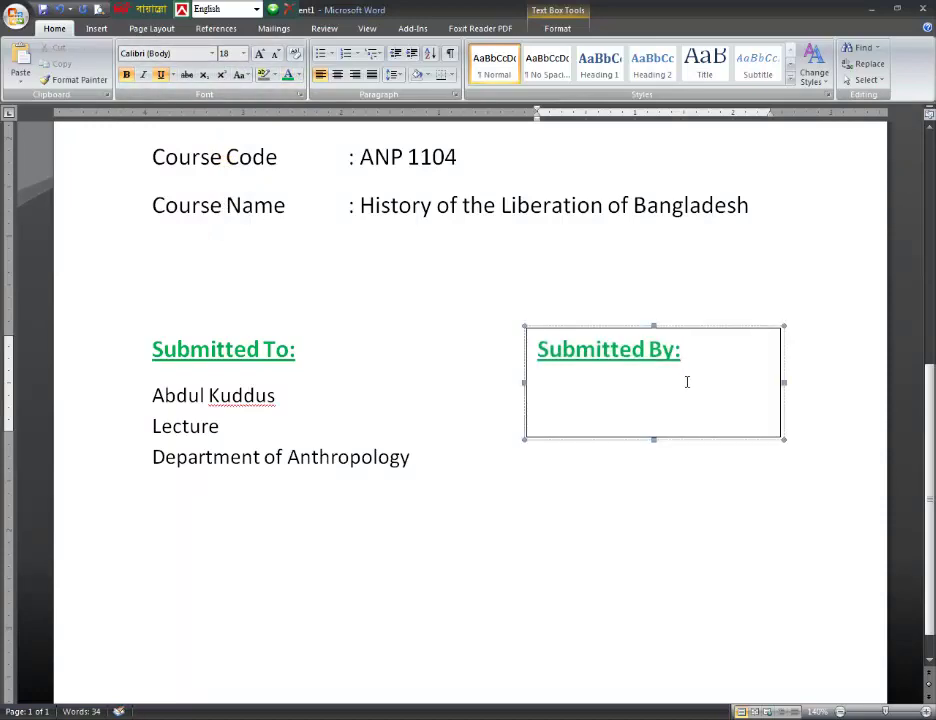
left_click(298, 75)
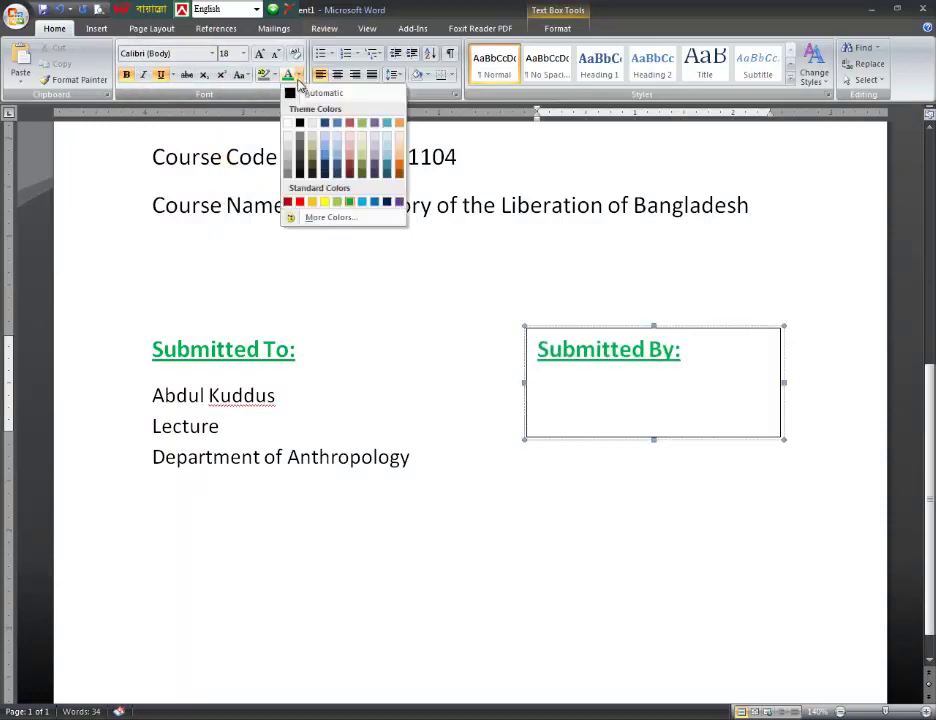
left_click(304, 94)
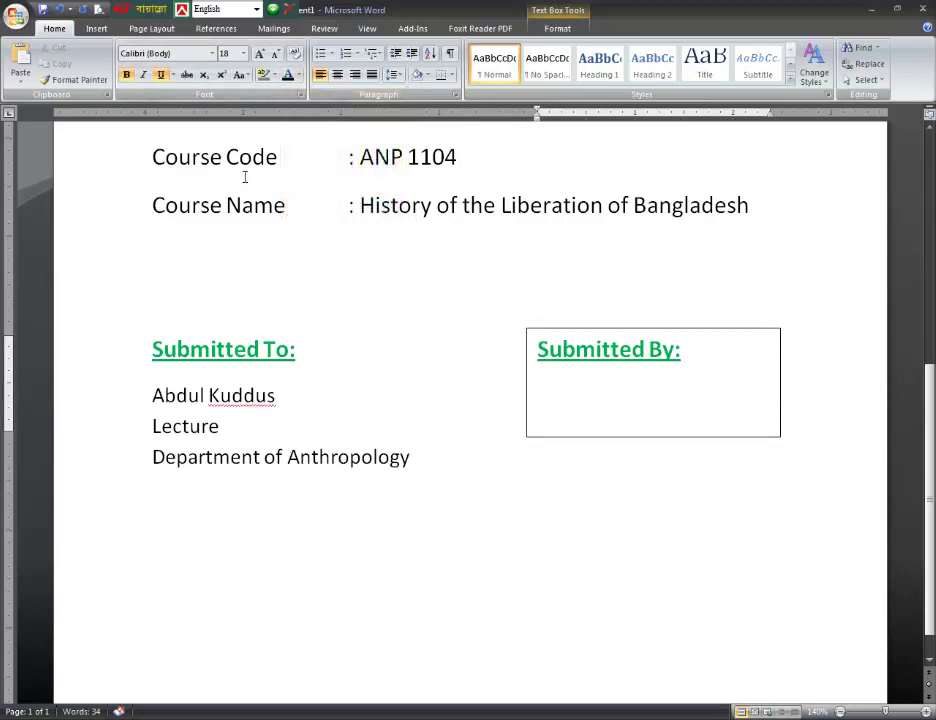
Turn off underline, type 'Name:' and the student's name, then make the Submitted By box taller.
key("ctrl+u")
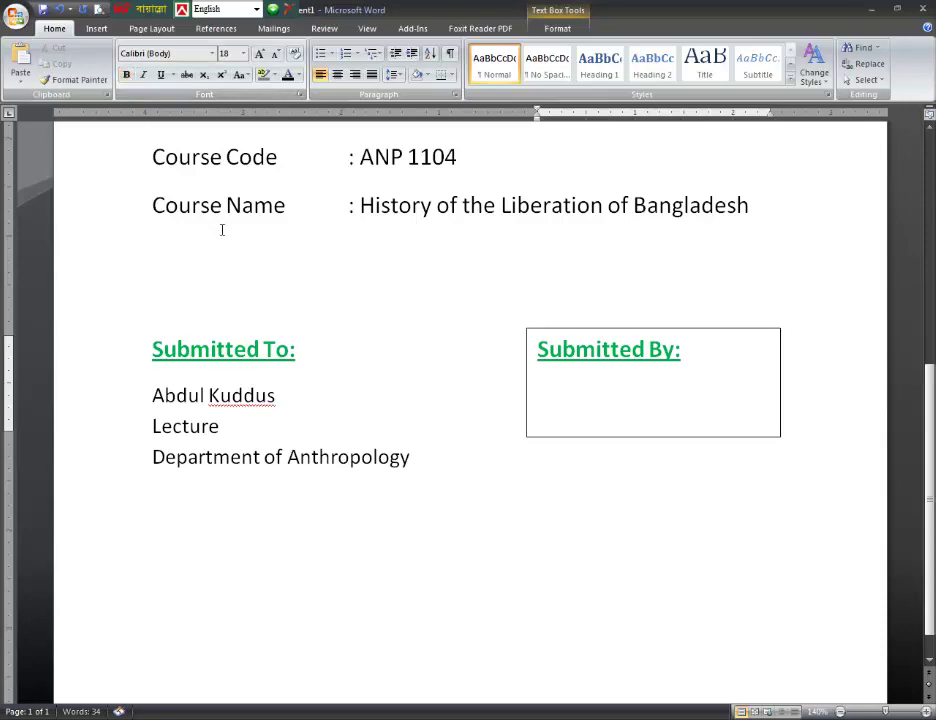
type("Nam")
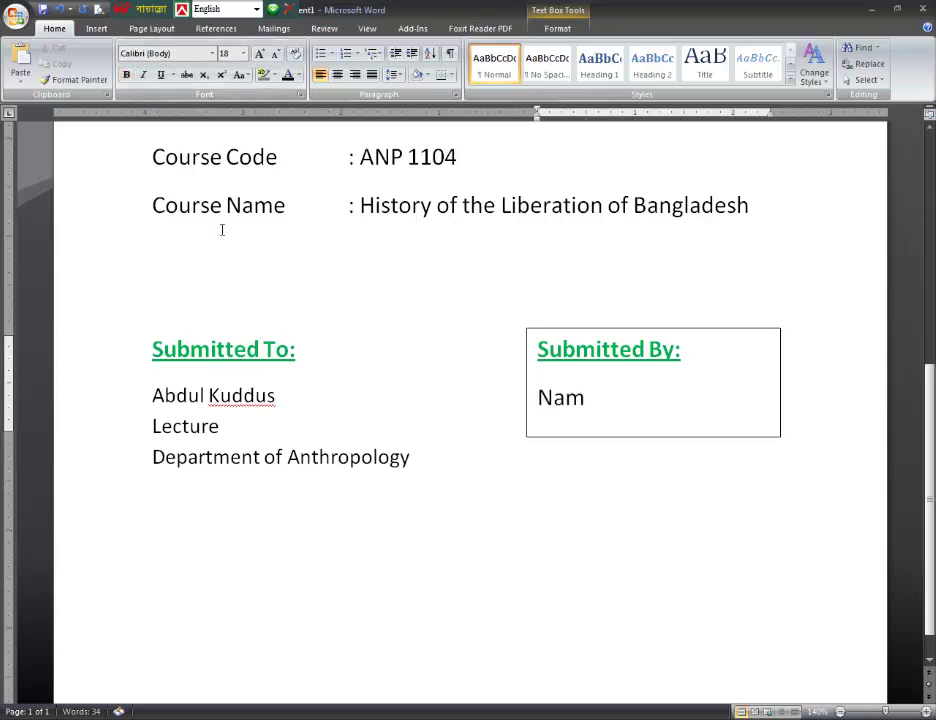
type("e:")
key("Return")
type("Fa")
type("rha I")
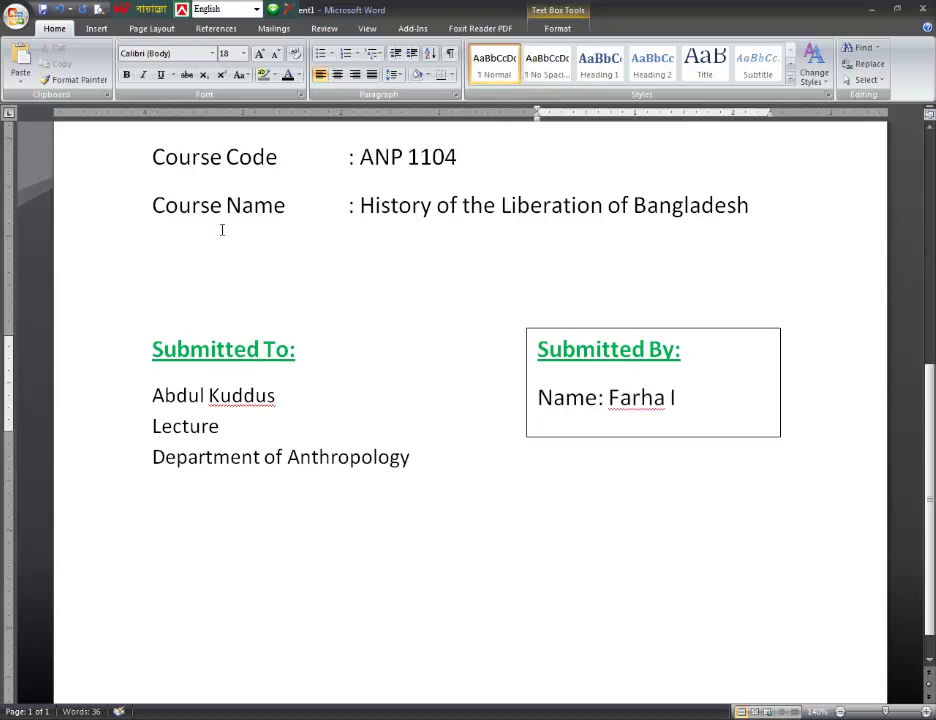
type("slam")
key("Escape")
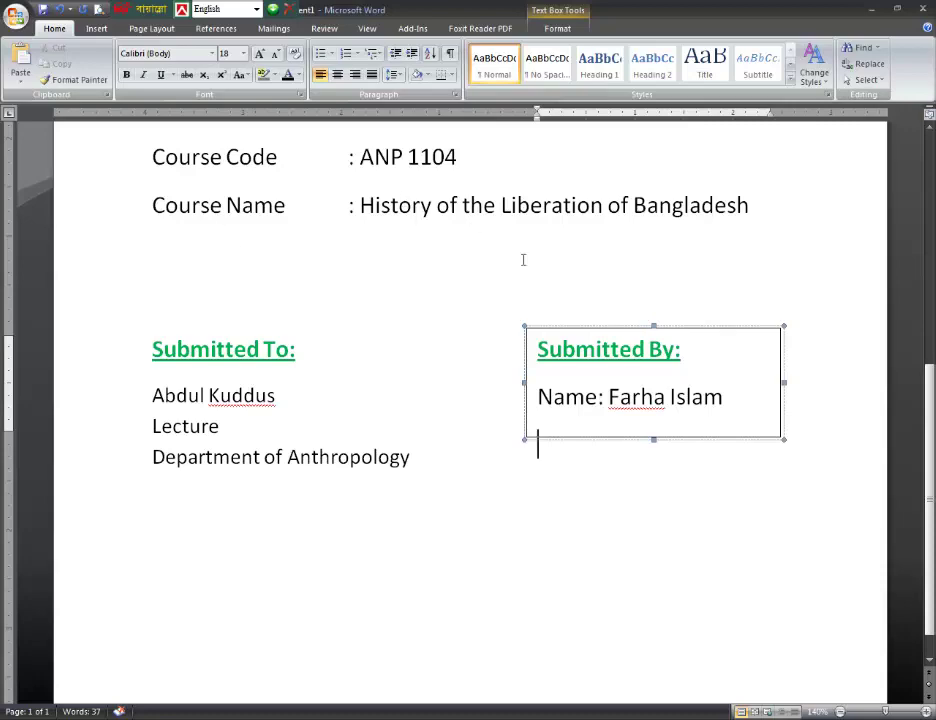
left_click_drag(652, 440, 650, 545)
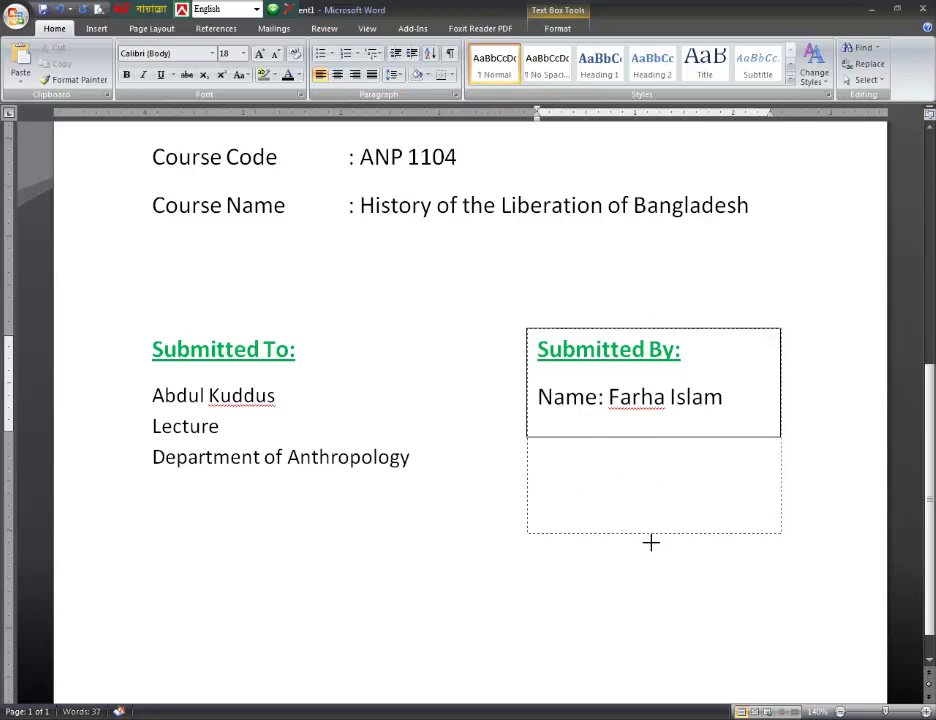
Add 'Merit: 856' and 'Unit: 3' lines beneath the name.
left_click(549, 435)
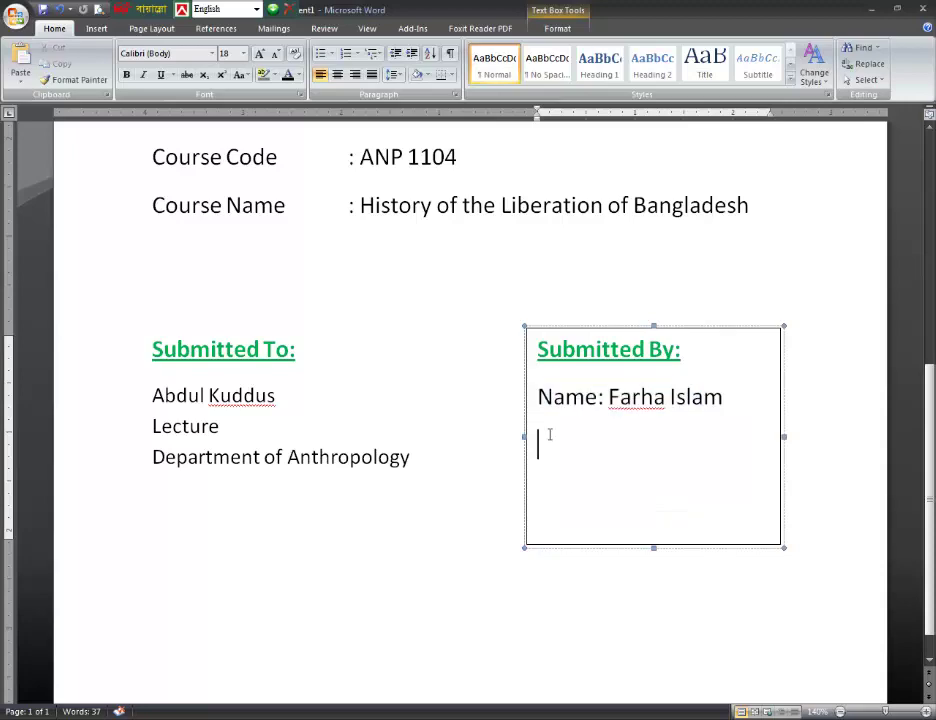
type("Mer")
type("it:")
type(" 856")
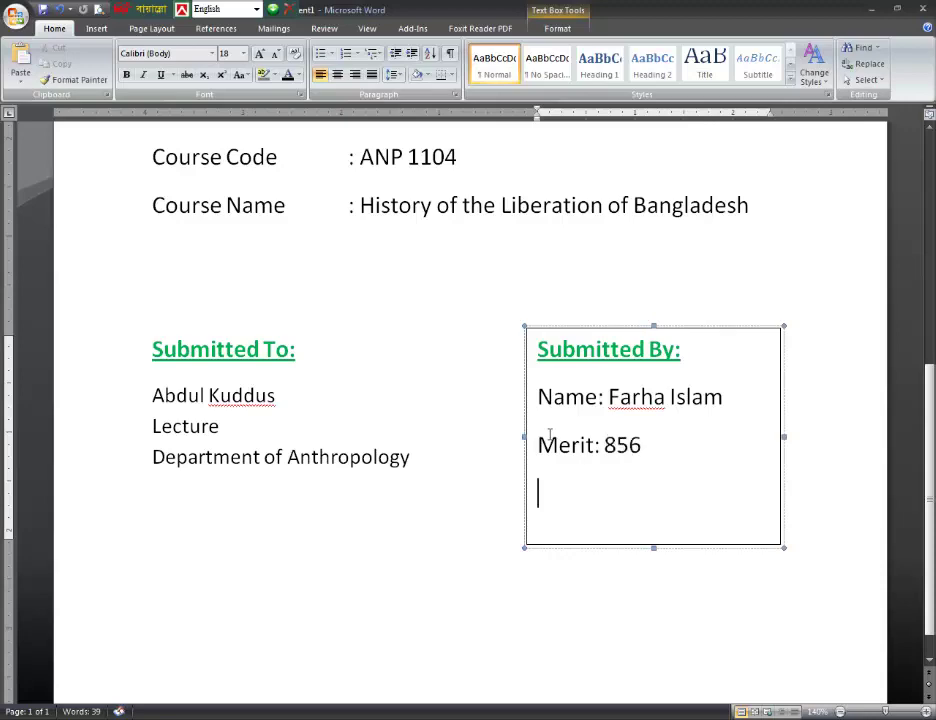
key("Return")
type("Uni")
type("t: ")
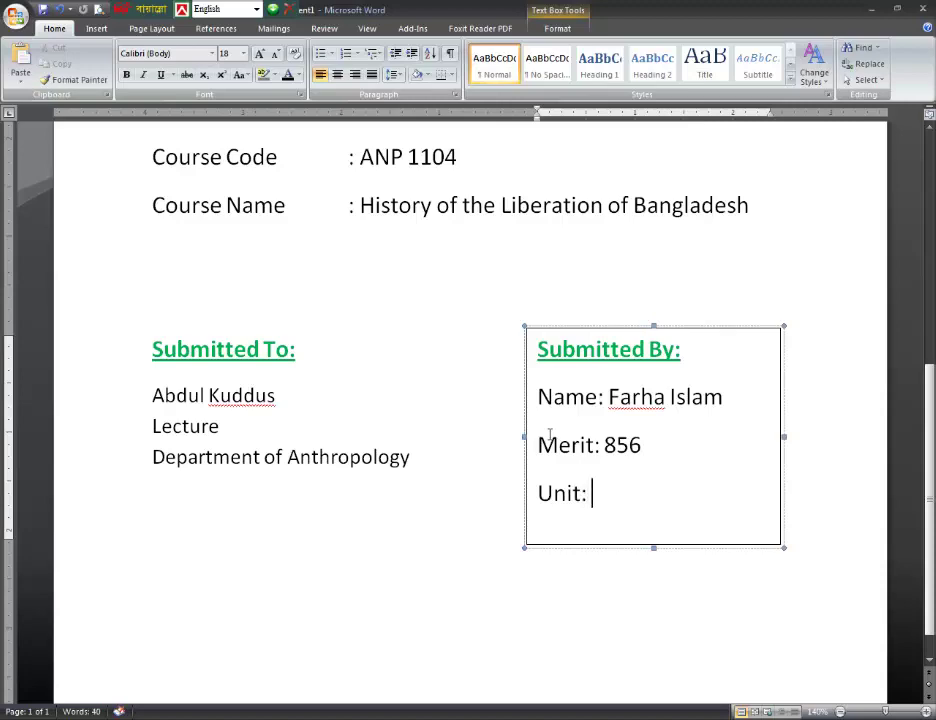
type("3")
key("Return")
type("S")
type("e")
Enlarge the box, complete the 'Session: 2017-2018' line, and begin a 'Department of' line.
left_click_drag(653, 547, 653, 634)
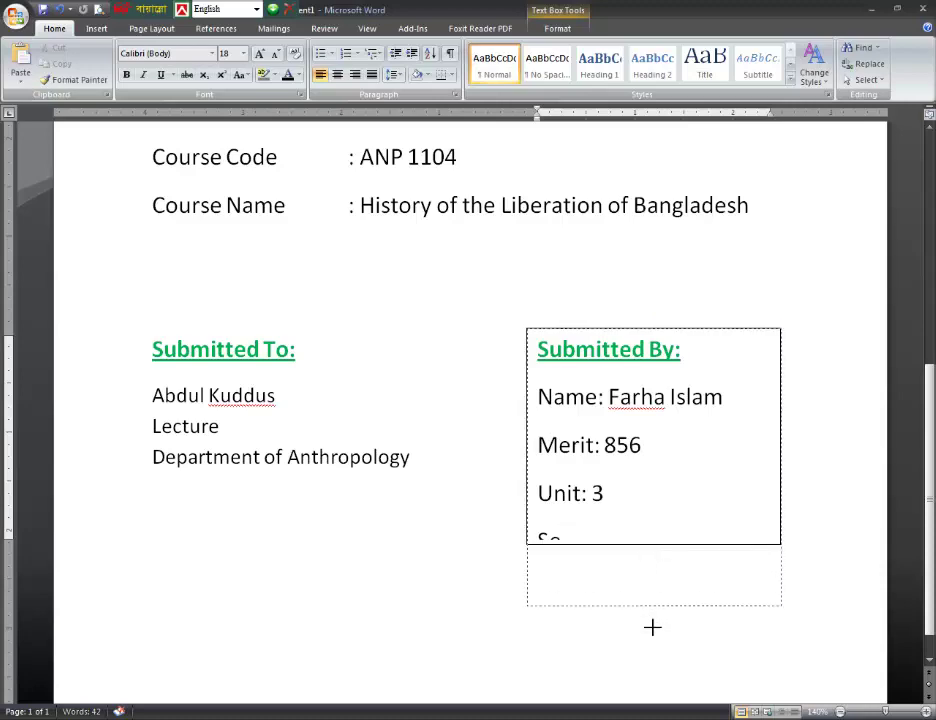
left_click(597, 588)
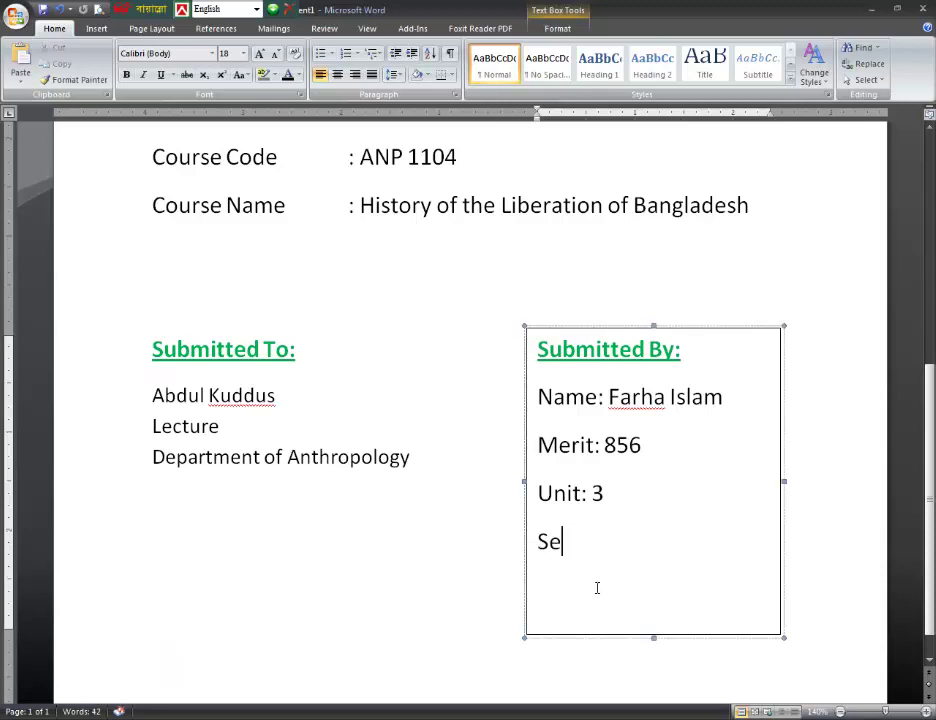
type("ssion: ")
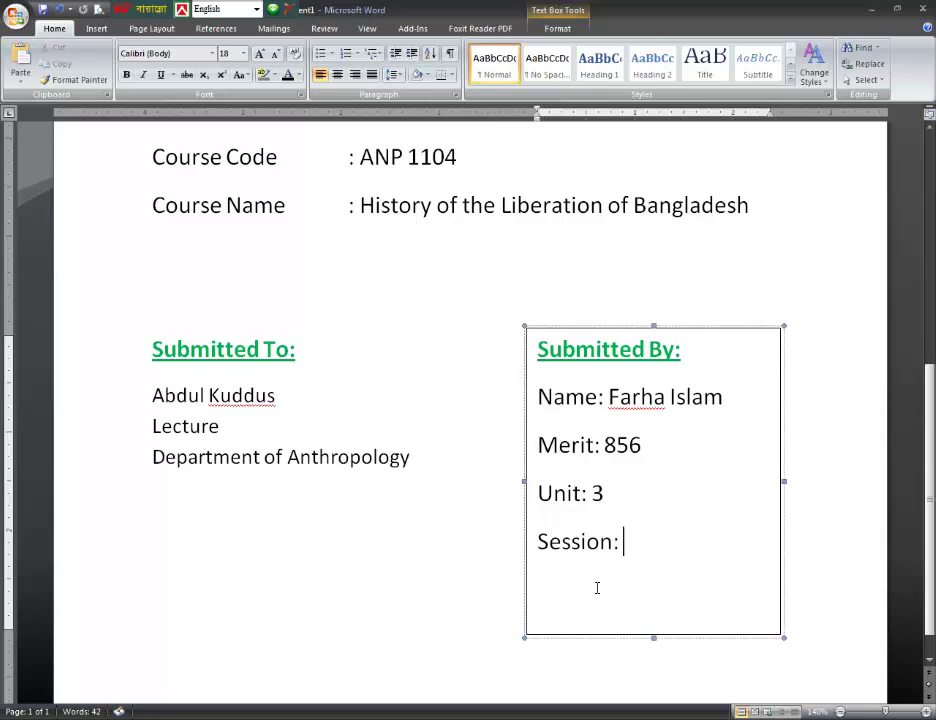
type("20")
type("17-201")
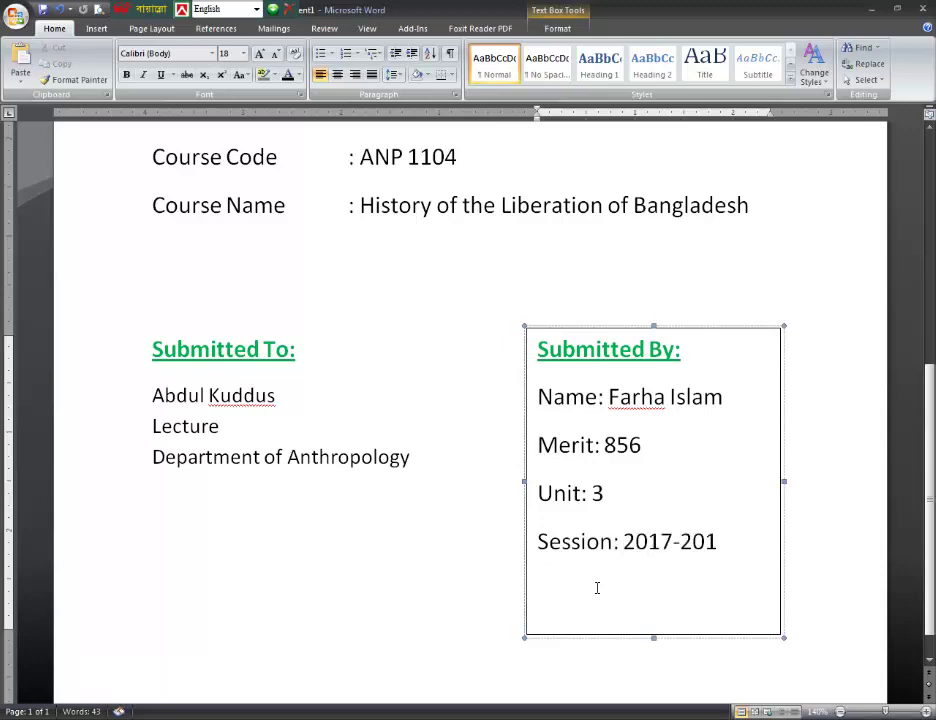
type("9")
key("BackSpace")
type("8")
key("Return")
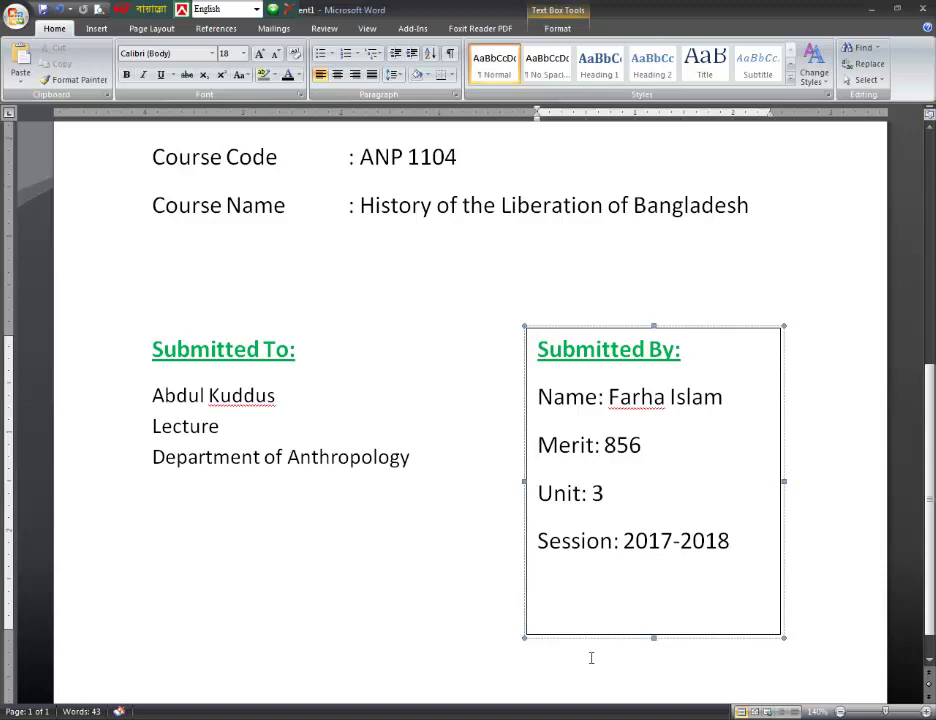
type("Depa")
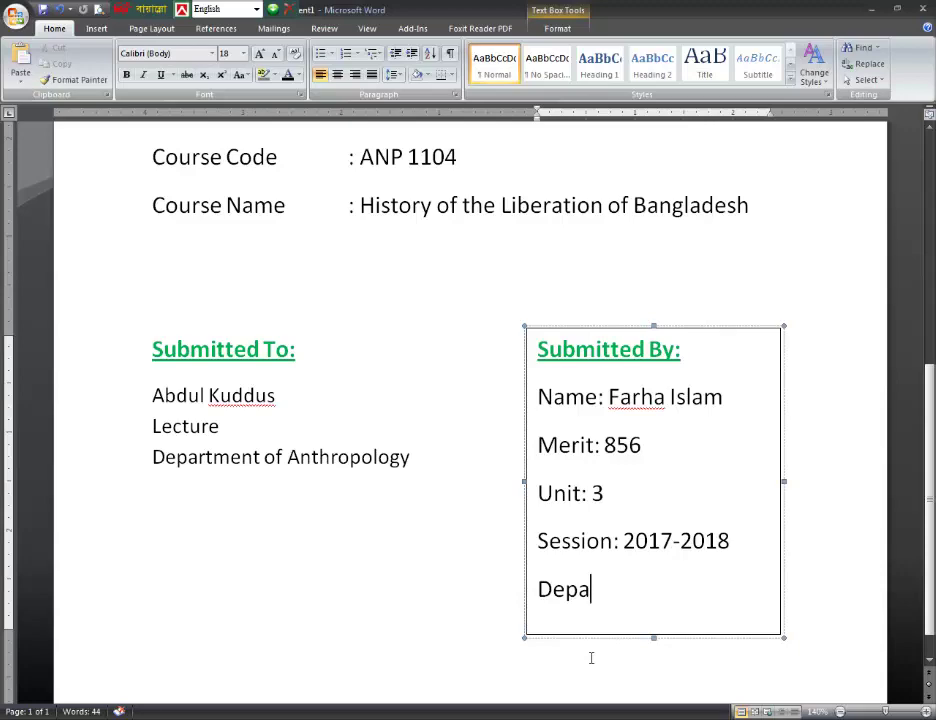
type("rtment of")
mouse_move(635, 589)
left_mouse_down()
mouse_move(521, 396)
mouse_move(425, 345)
left_mouse_up()
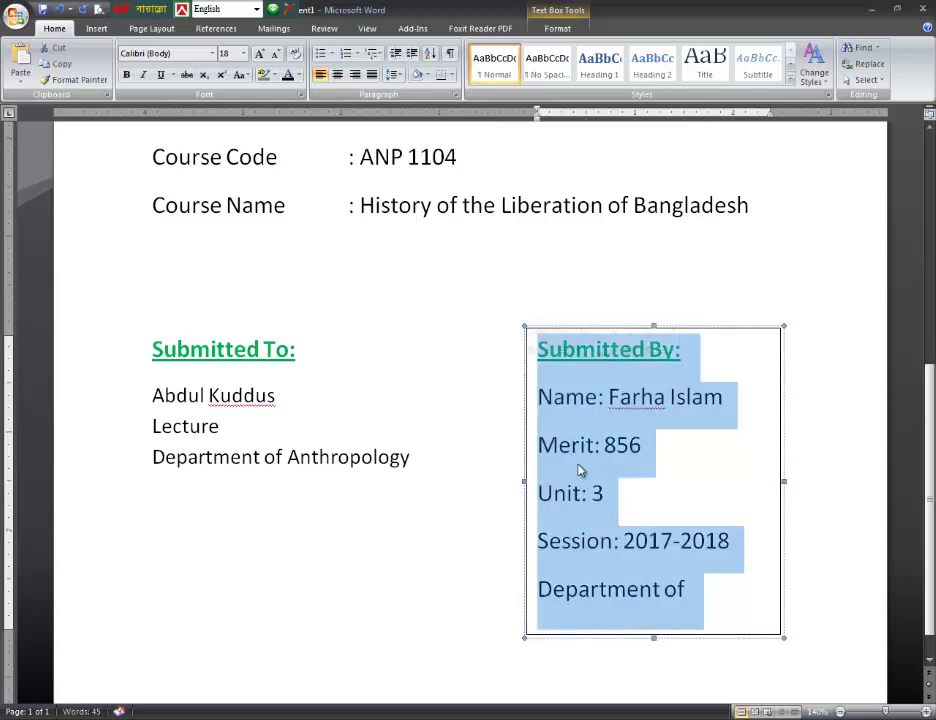
Remove the space after each paragraph in the Submitted By lines.
left_click(398, 80)
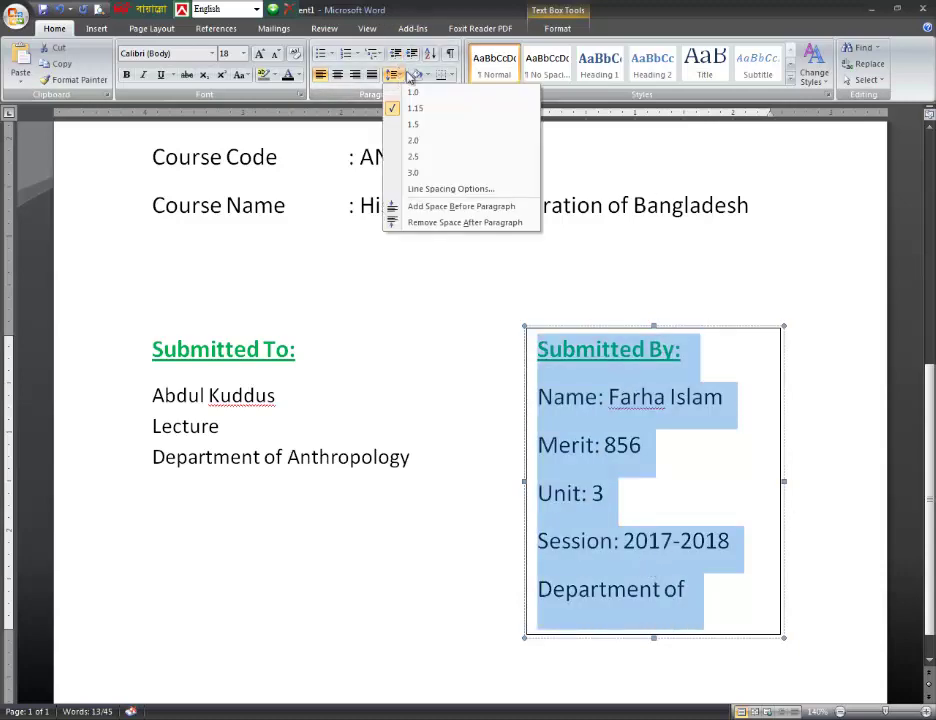
left_click(470, 223)
left_click(637, 553)
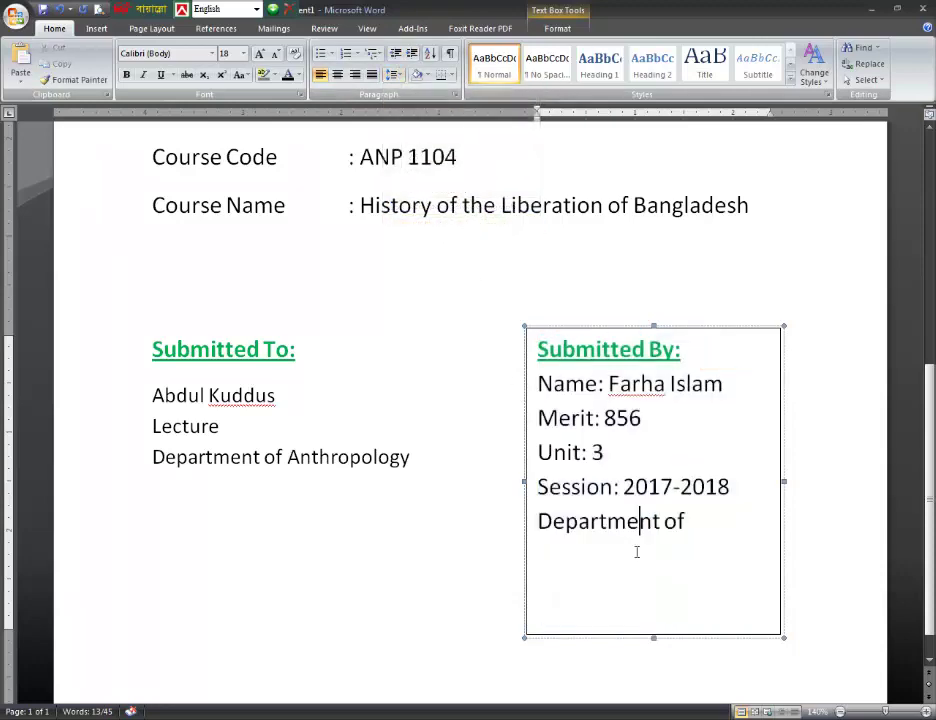
Shorten the Submitted By box to fit its text and remove its outline.
left_click(631, 327)
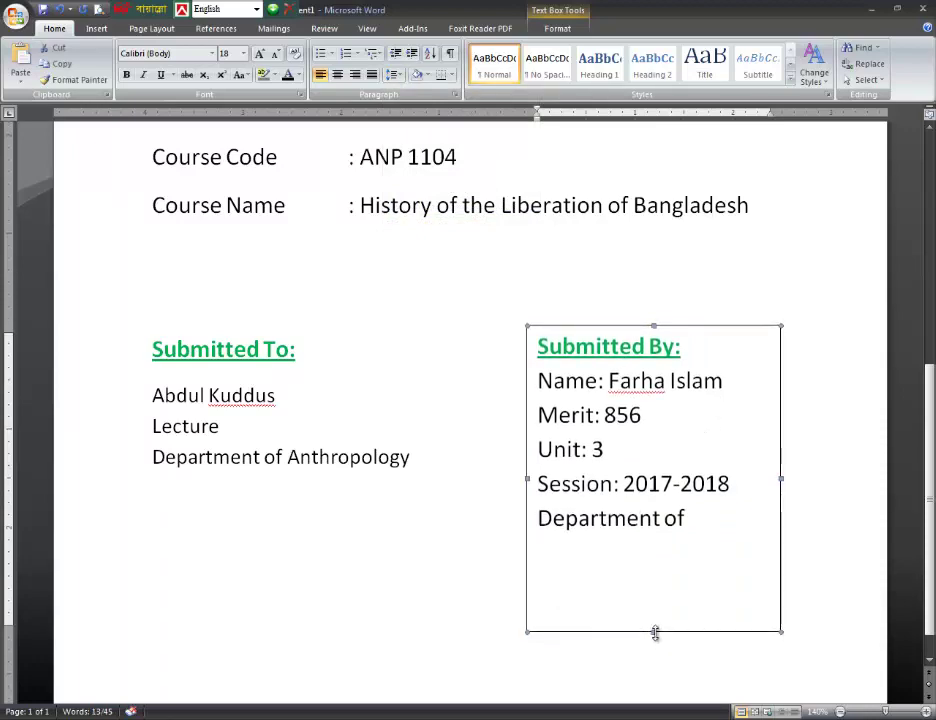
left_click_drag(654, 634, 654, 547)
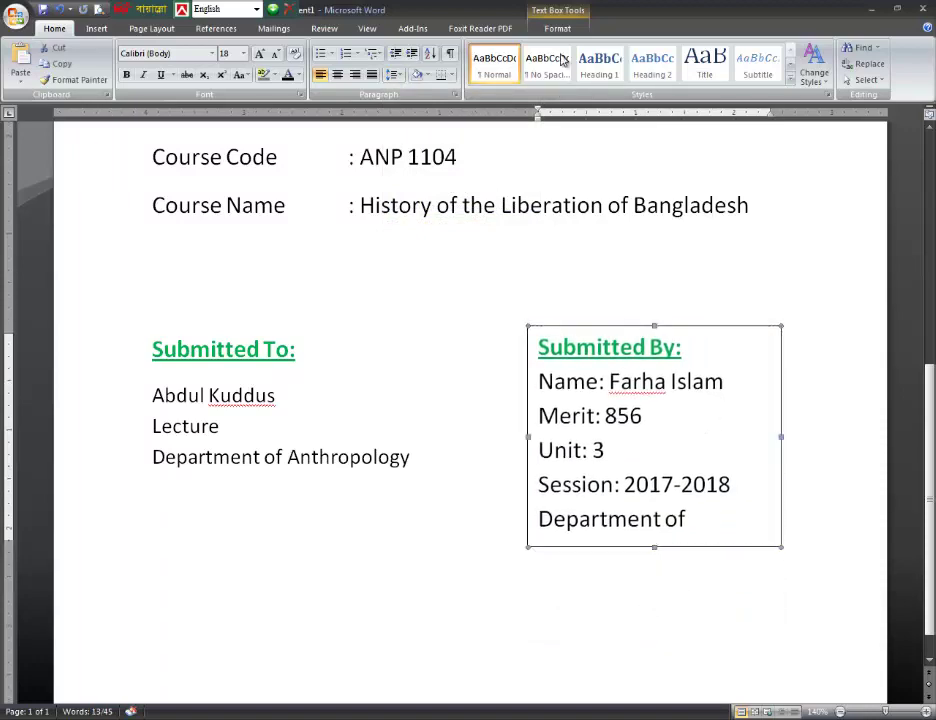
left_click(567, 16)
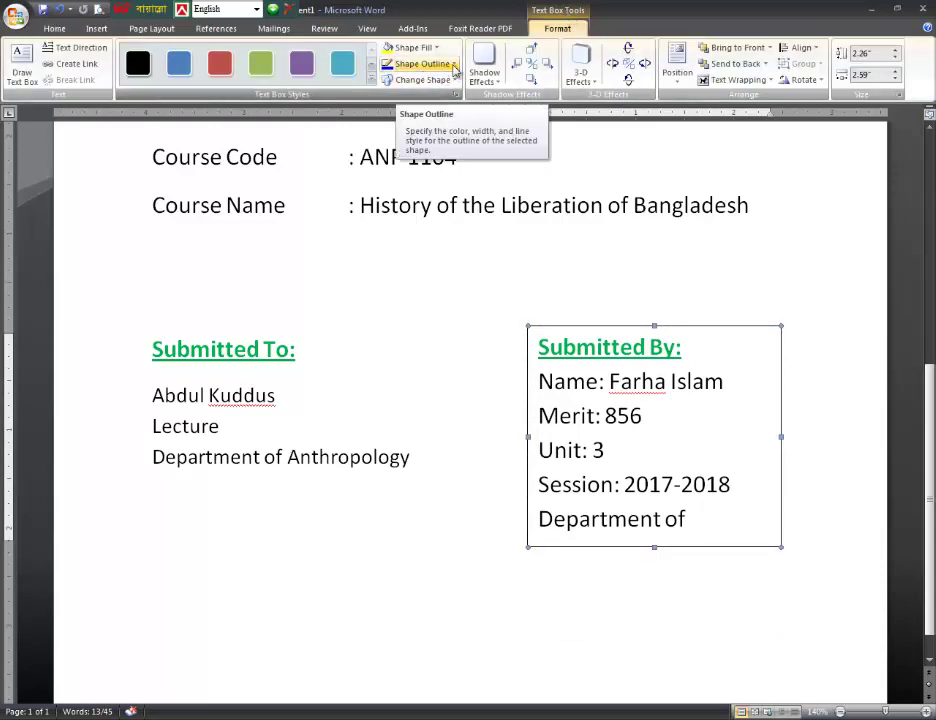
left_click(436, 66)
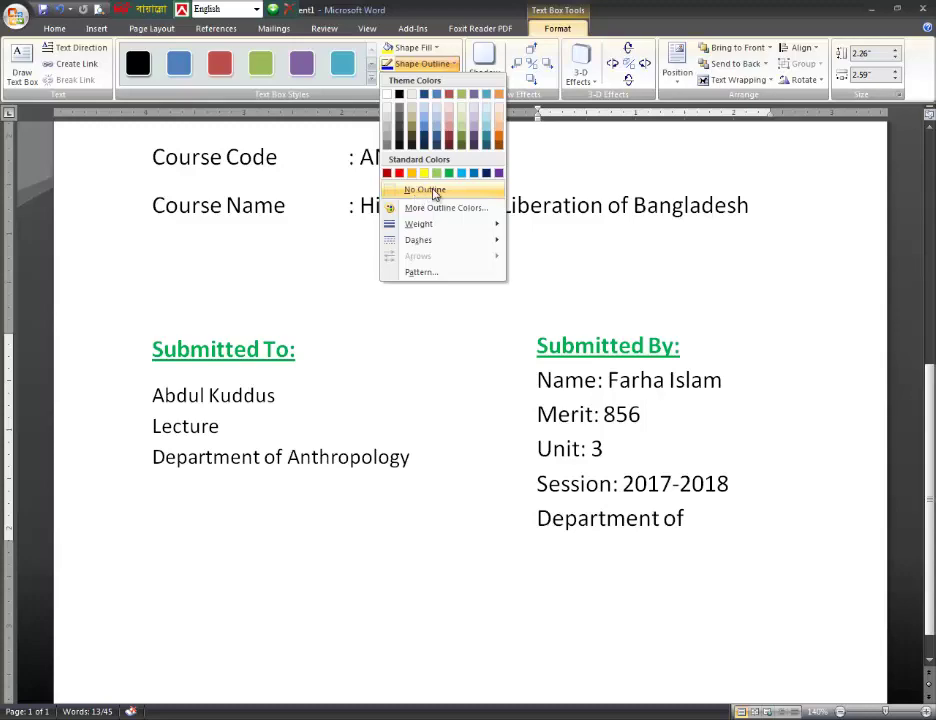
left_click(434, 193)
left_click(445, 578)
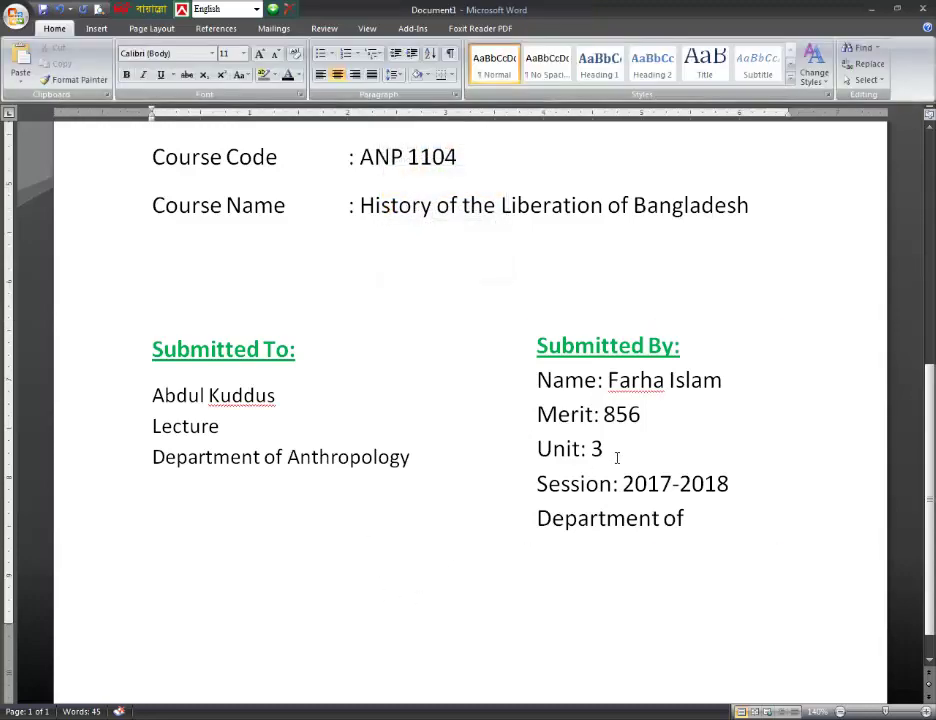
Type the 'Date of Submission: 13/01/2019' line below the blocks and centre it.
scroll(537, 569, "down", 1)
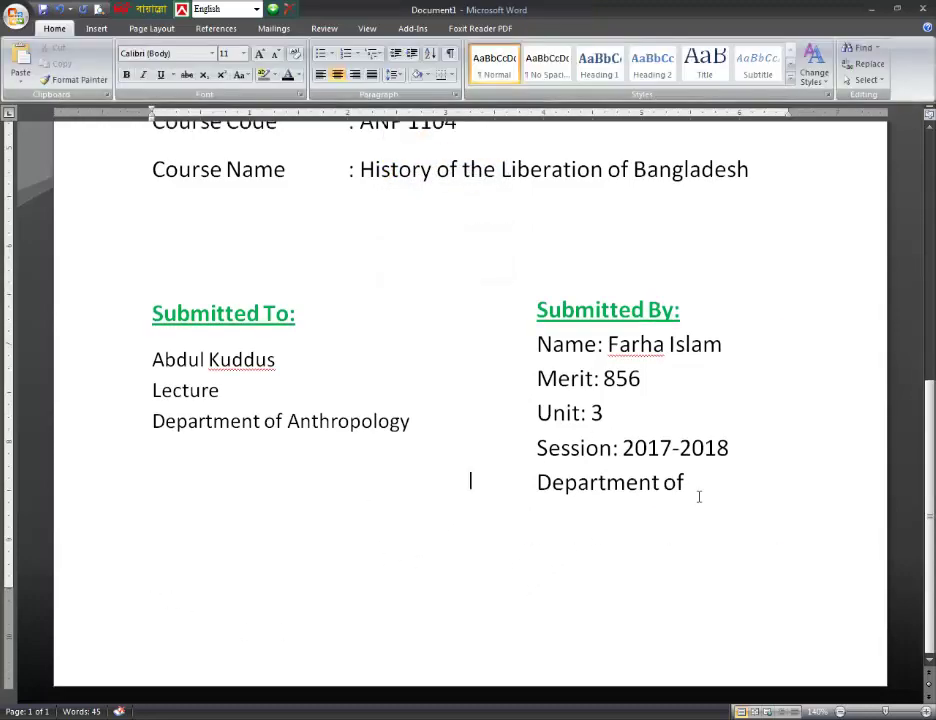
double_click(137, 596)
type("Date of Submission: 13/01/2019")
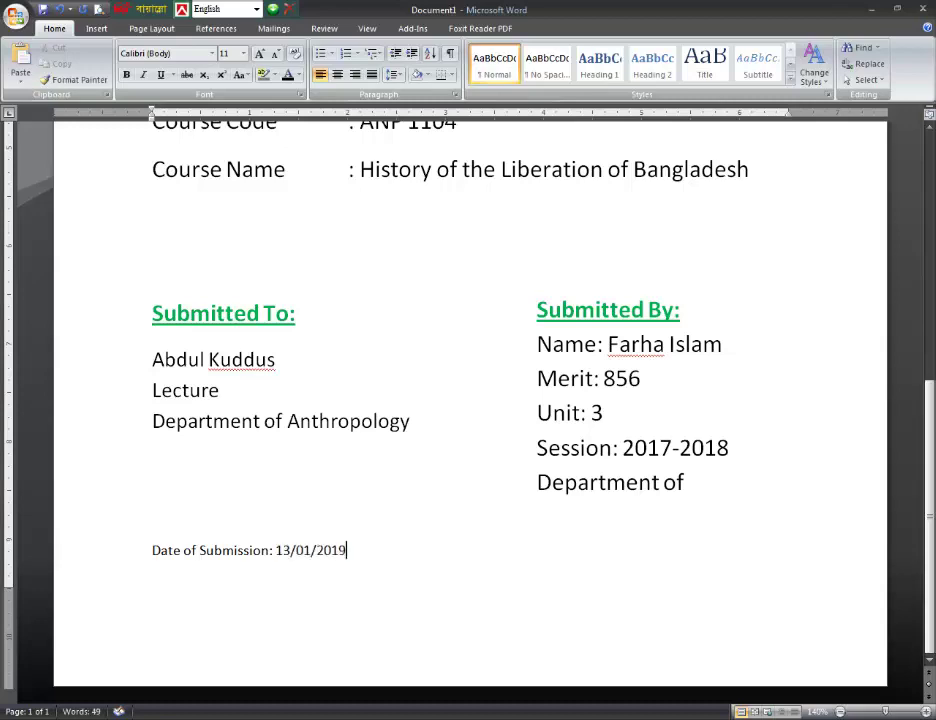
left_click(346, 550)
left_click(337, 74)
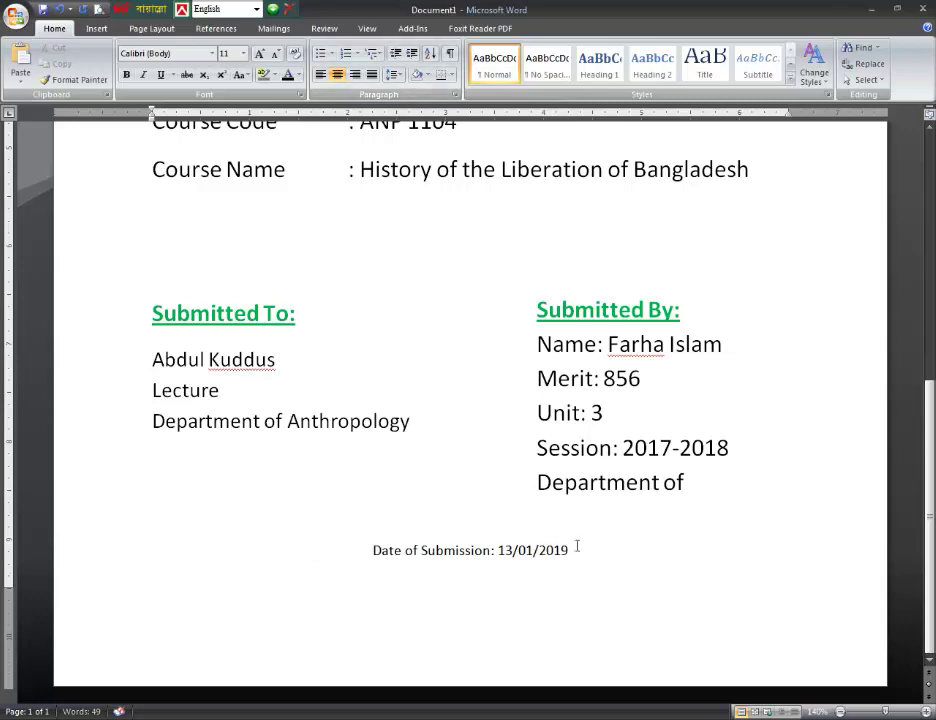
Make the date line bold at font size 21.
left_click_drag(579, 550, 375, 548)
key("ctrl+bracketright")
key("ctrl+bracketright")
key("ctrl+bracketright")
key("ctrl+bracketright")
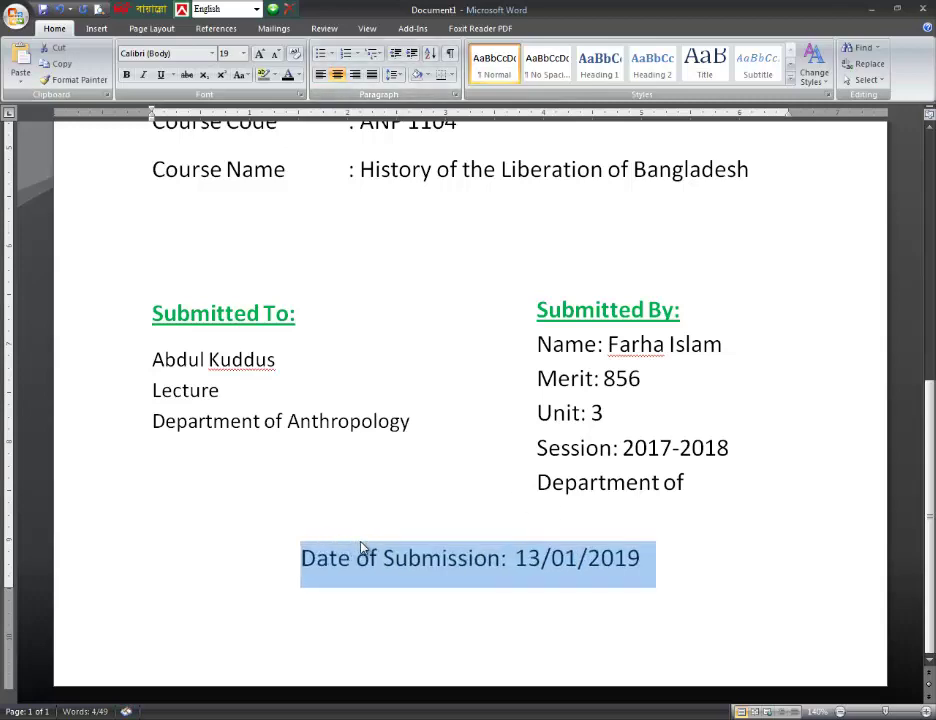
key("ctrl+bracketright")
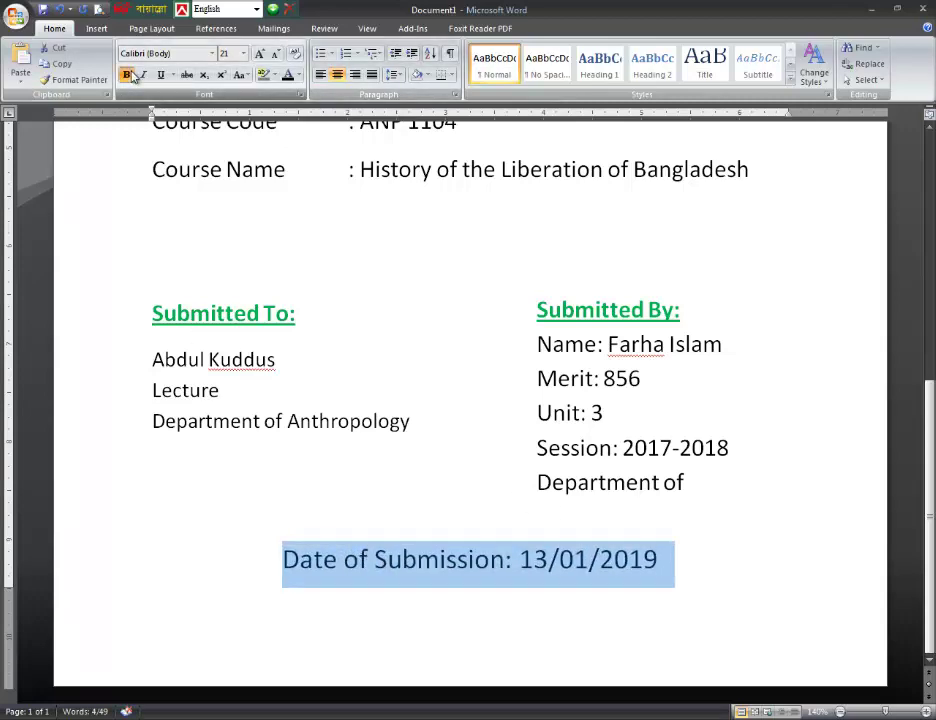
left_click(126, 75)
left_click(666, 600)
scroll(617, 596, "up", 3)
scroll(617, 596, "up", 5)
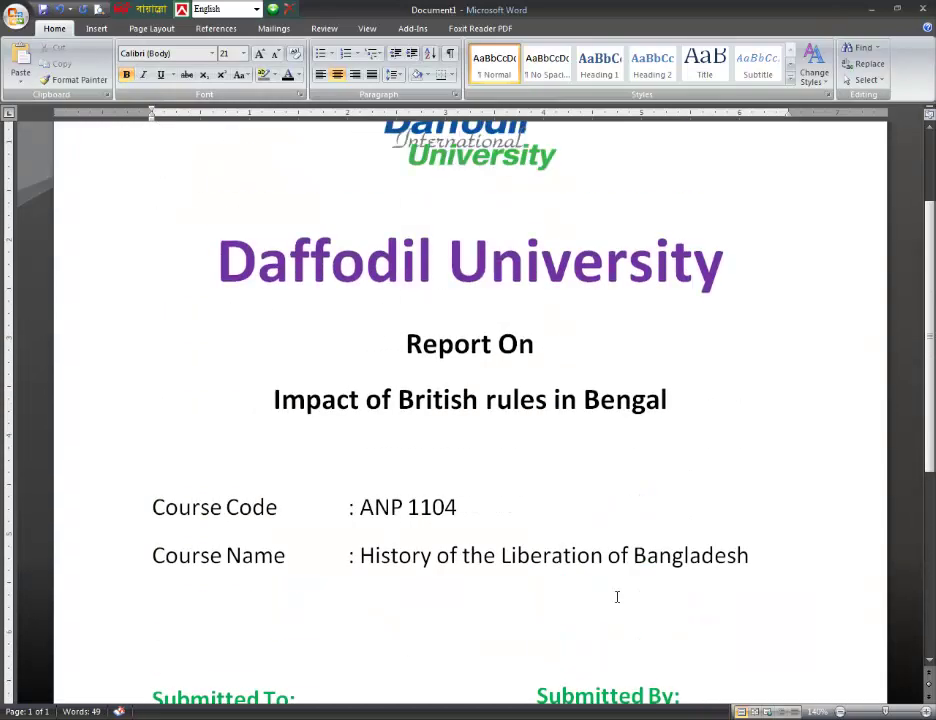
scroll(617, 596, "up", 3)
scroll(592, 535, "down", 5)
scroll(588, 540, "down", 1)
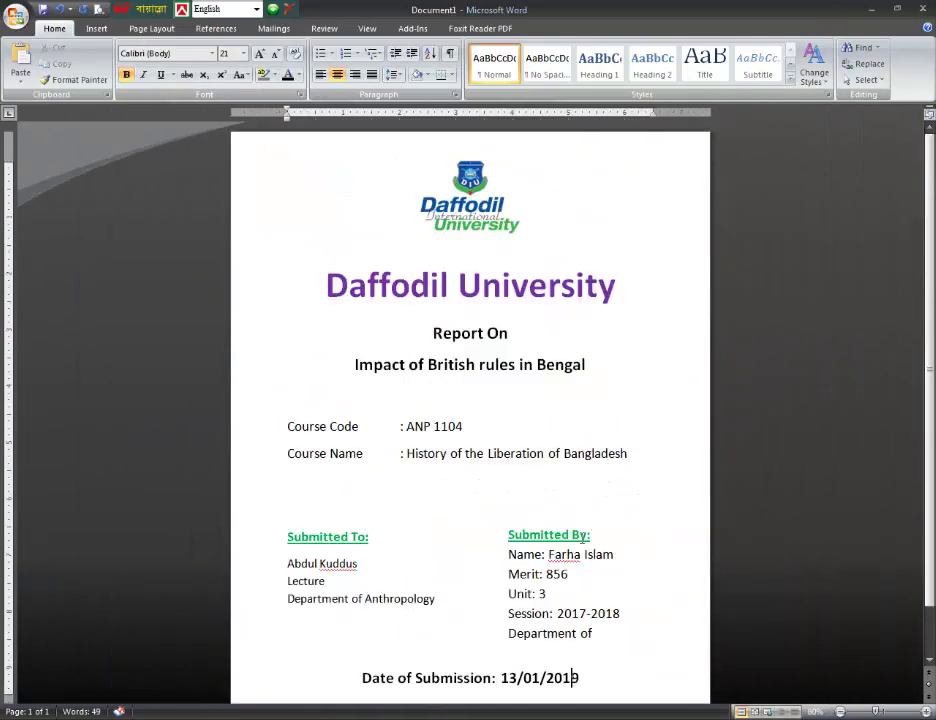
scroll(582, 544, "down", 1)
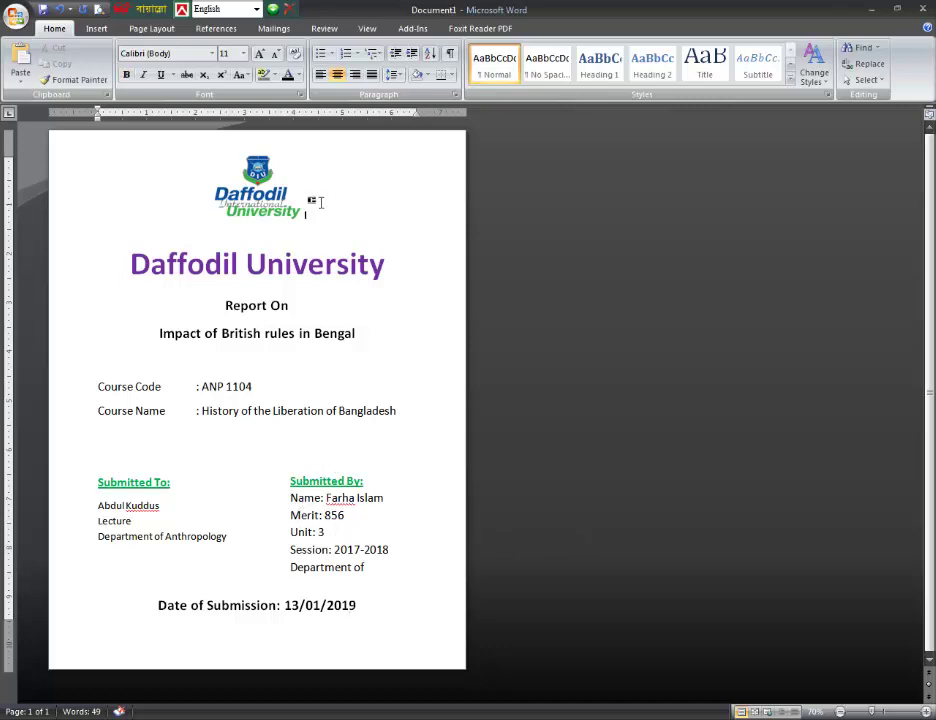
left_click(96, 28)
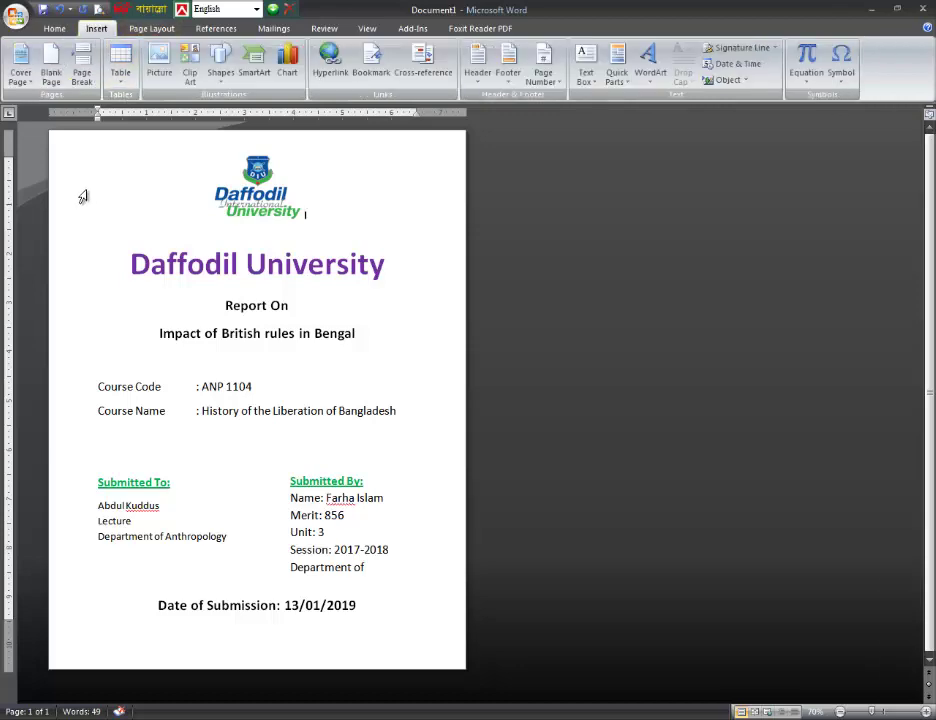
Set a Box page border and preview the apple and ice cream cone art styles.
left_click(140, 30)
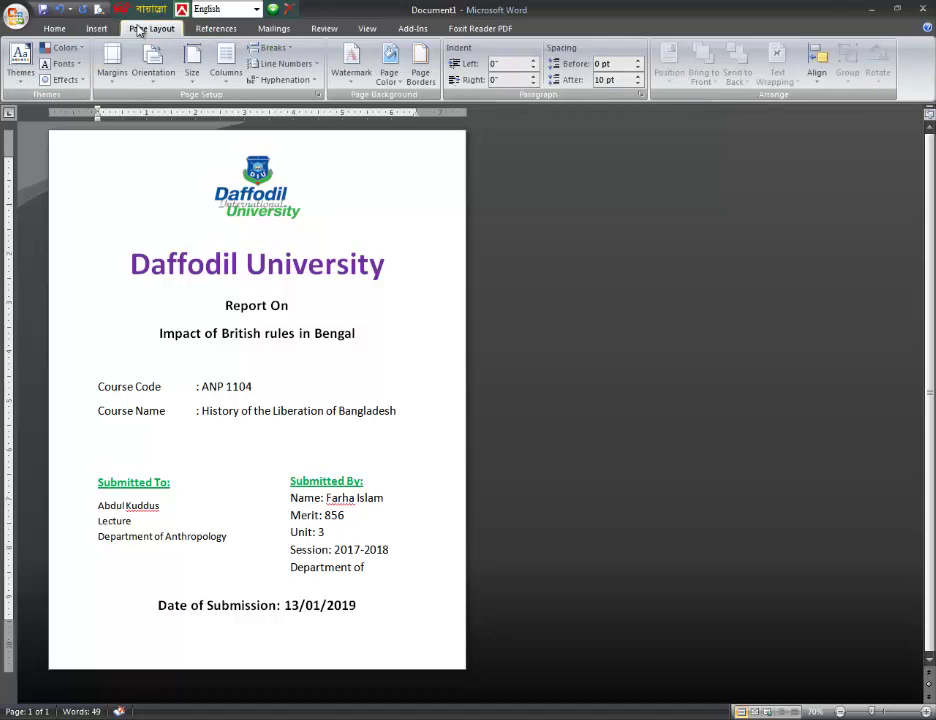
left_click(418, 72)
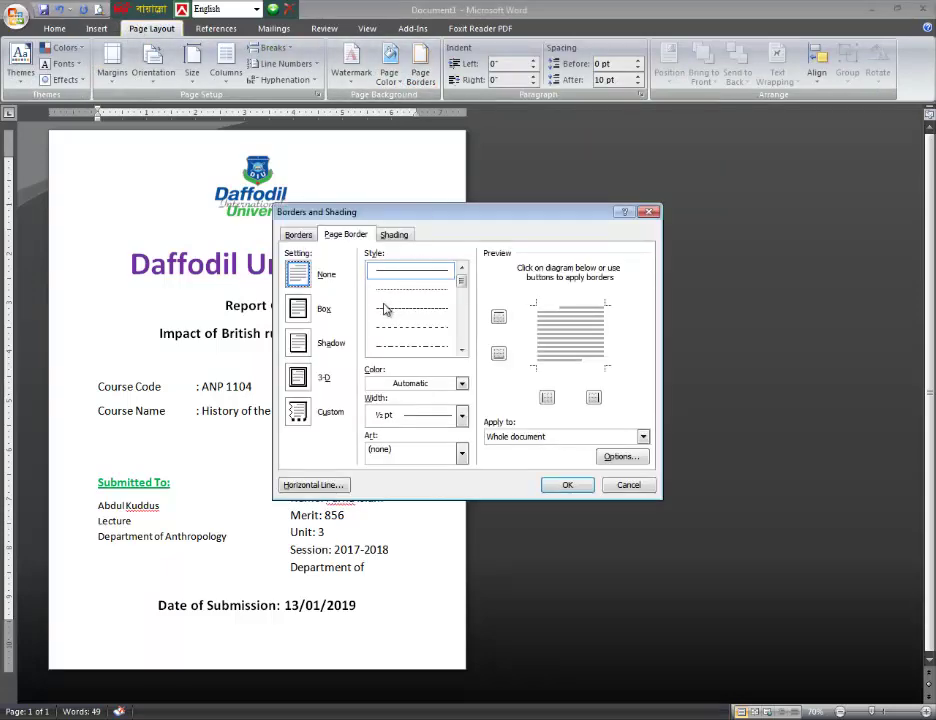
left_click(316, 310)
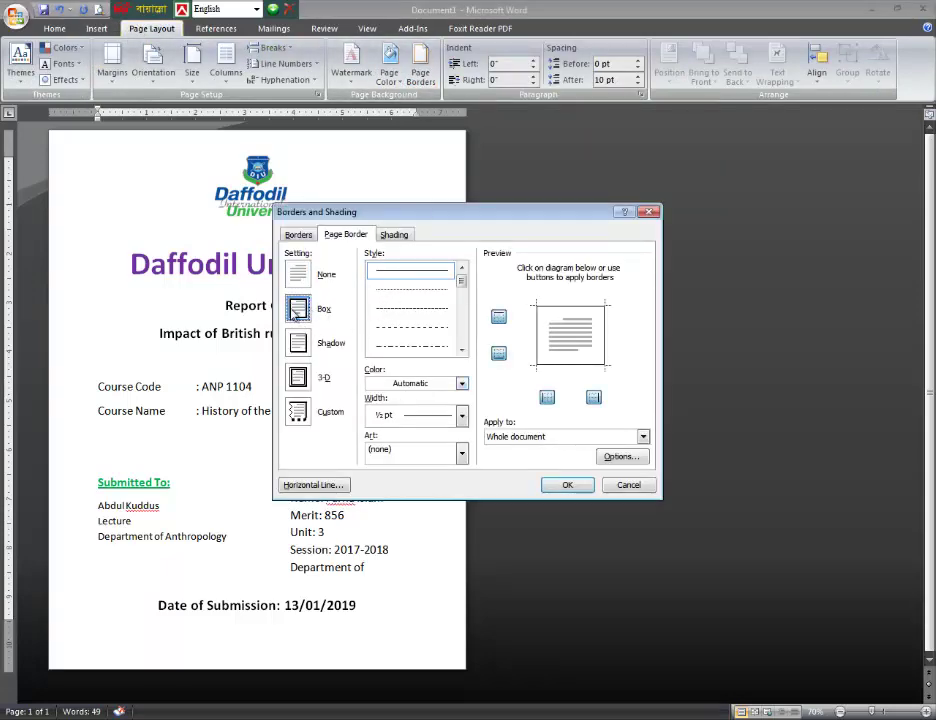
left_click(461, 453)
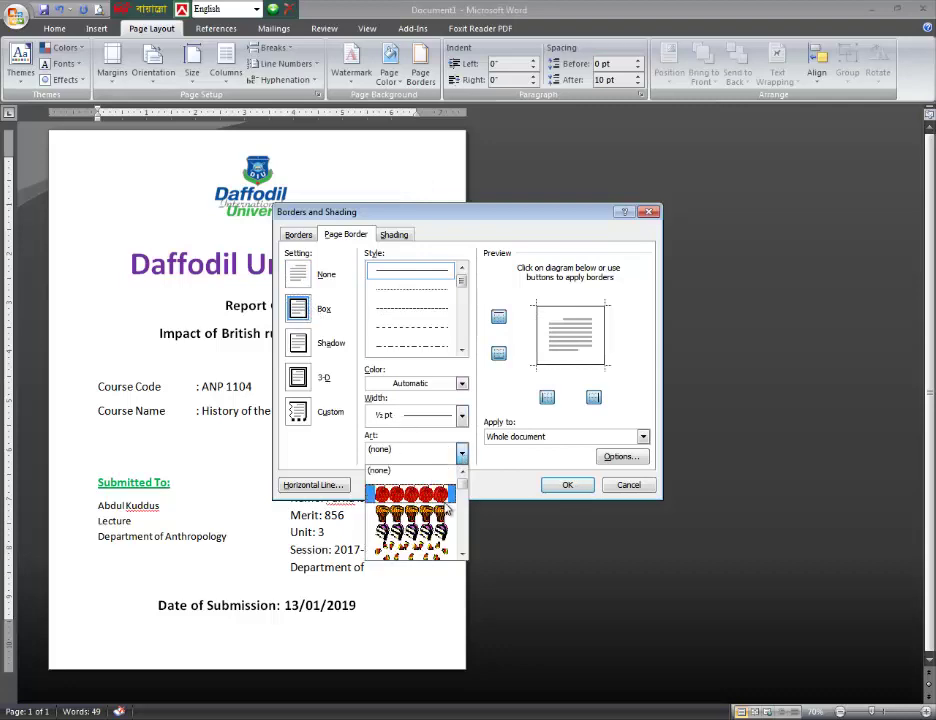
left_click(445, 495)
left_click(461, 455)
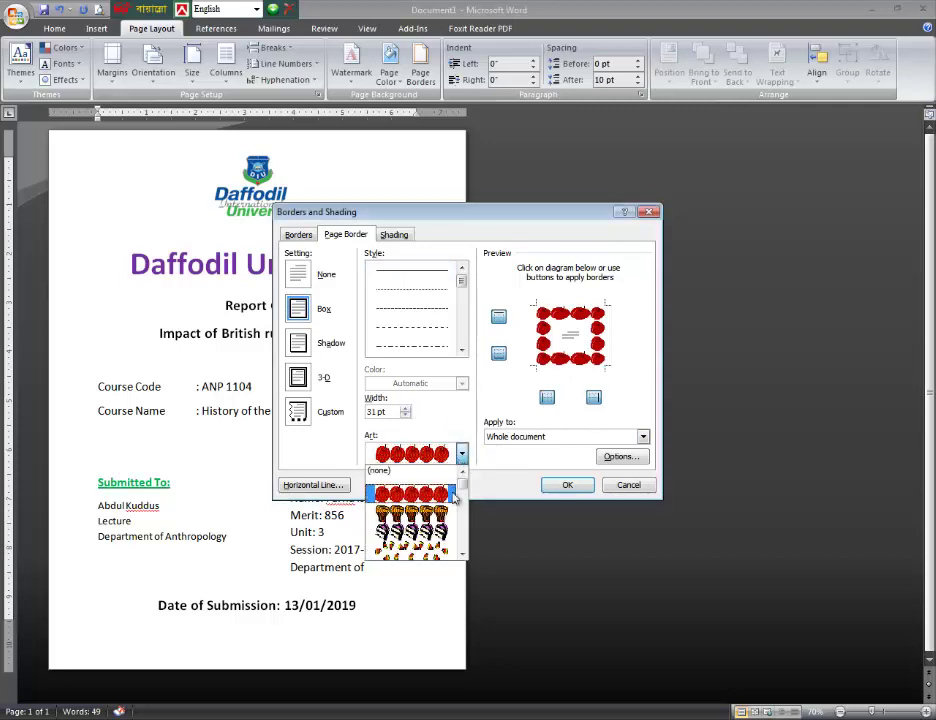
left_click(418, 528)
Choose the vine pattern from the Art border list.
left_click(461, 455)
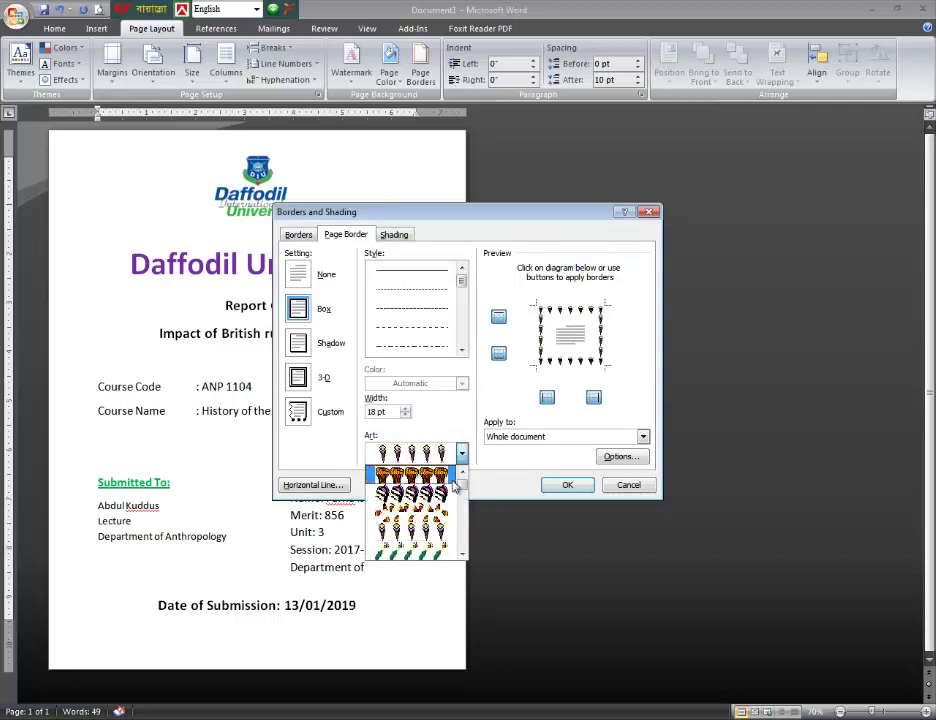
scroll(455, 485, "down", 3)
scroll(455, 485, "up", 5)
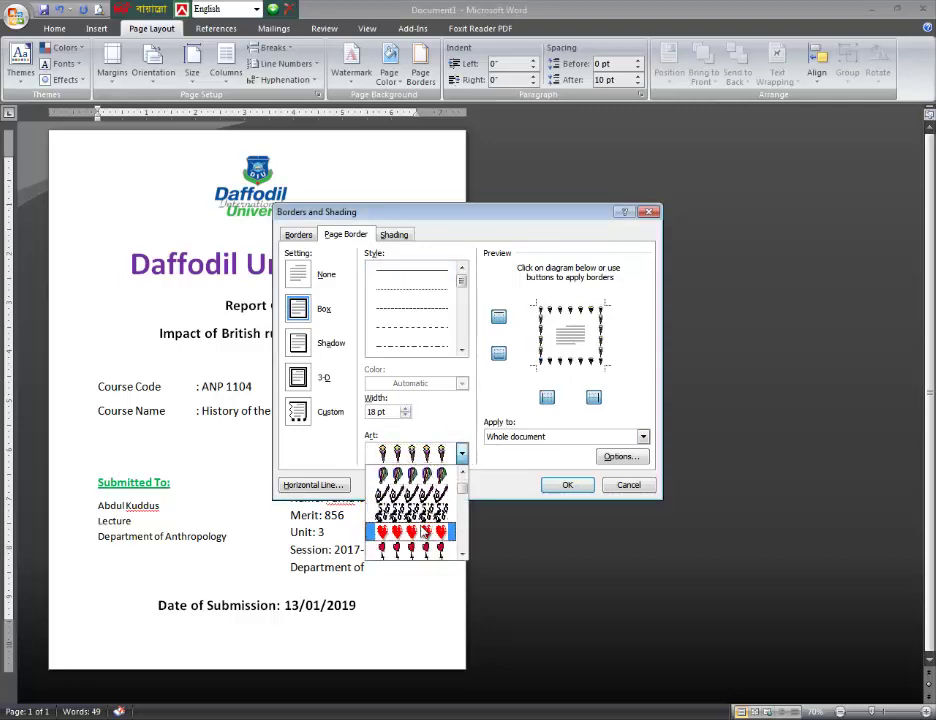
scroll(424, 533, "down", 1)
scroll(424, 533, "down", 1)
scroll(418, 528, "down", 1)
scroll(412, 524, "down", 1)
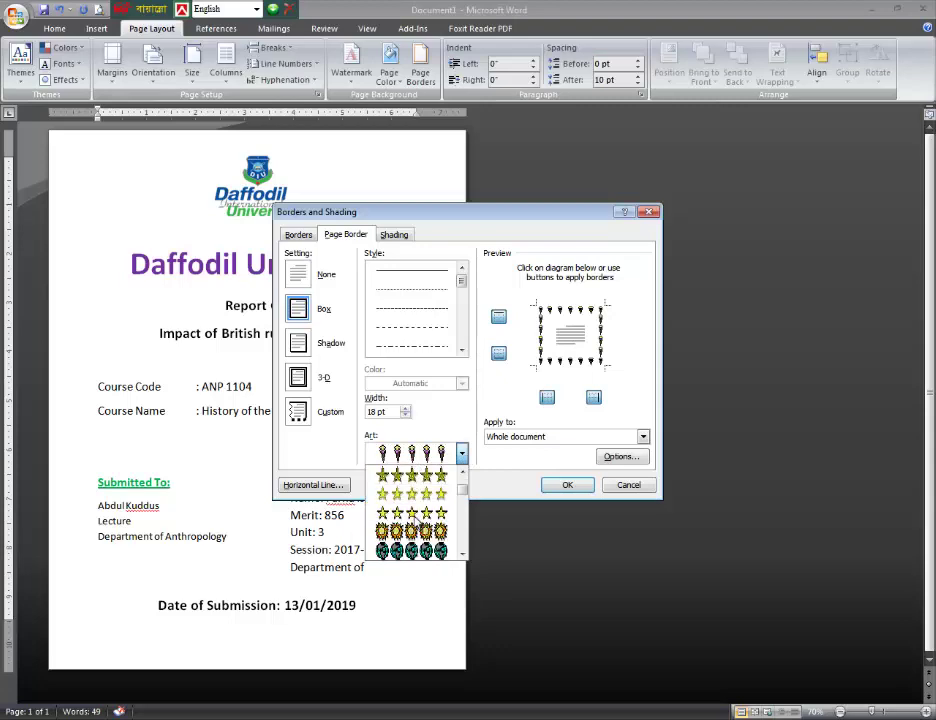
scroll(414, 526, "down", 1)
scroll(414, 526, "down", 1)
scroll(416, 525, "down", 1)
scroll(418, 524, "down", 1)
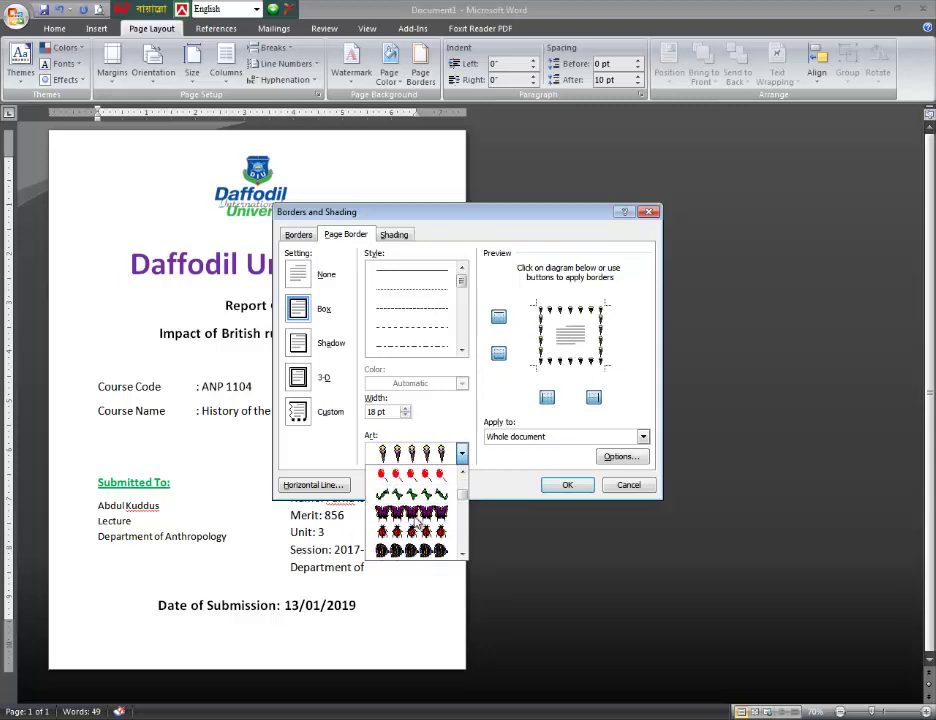
scroll(418, 524, "down", 1)
scroll(418, 524, "down", 1)
scroll(418, 524, "down", 1)
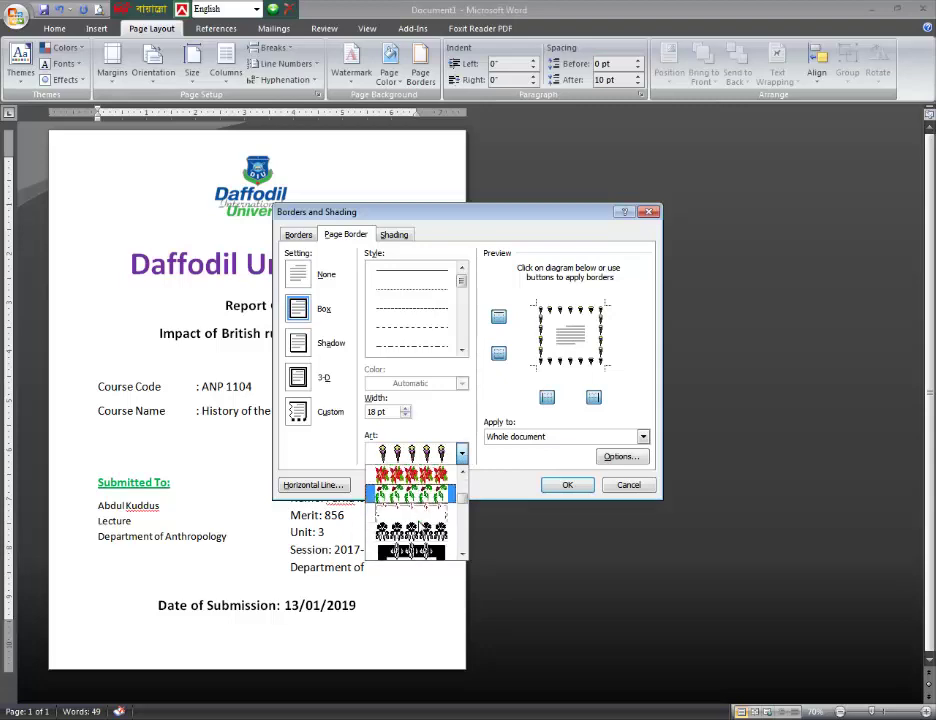
scroll(426, 532, "down", 1)
scroll(426, 532, "down", 1)
scroll(428, 533, "down", 1)
scroll(428, 533, "down", 1)
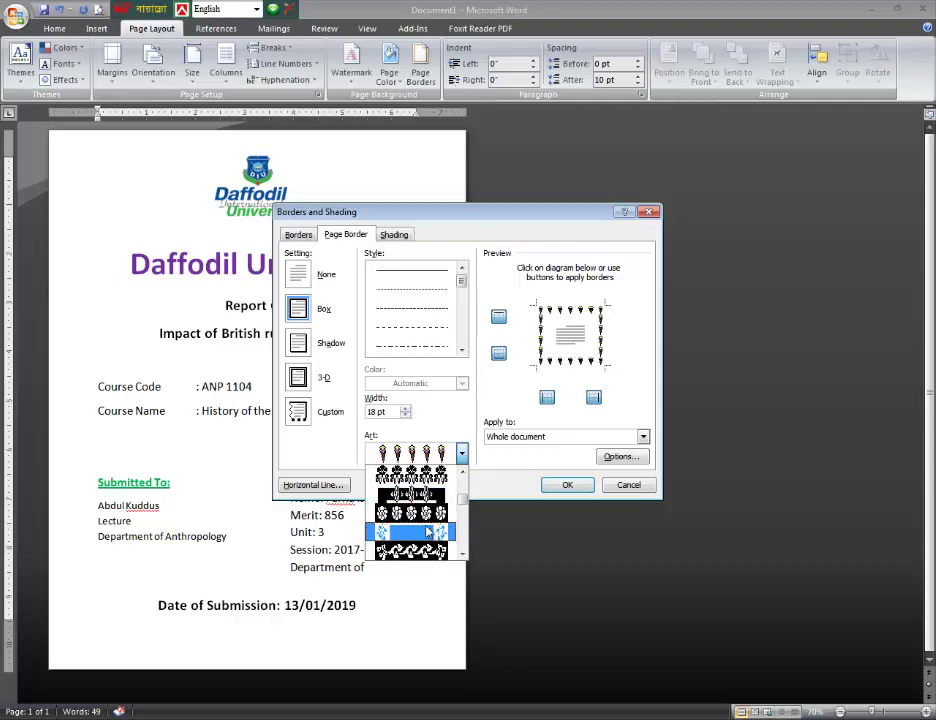
left_click(420, 532)
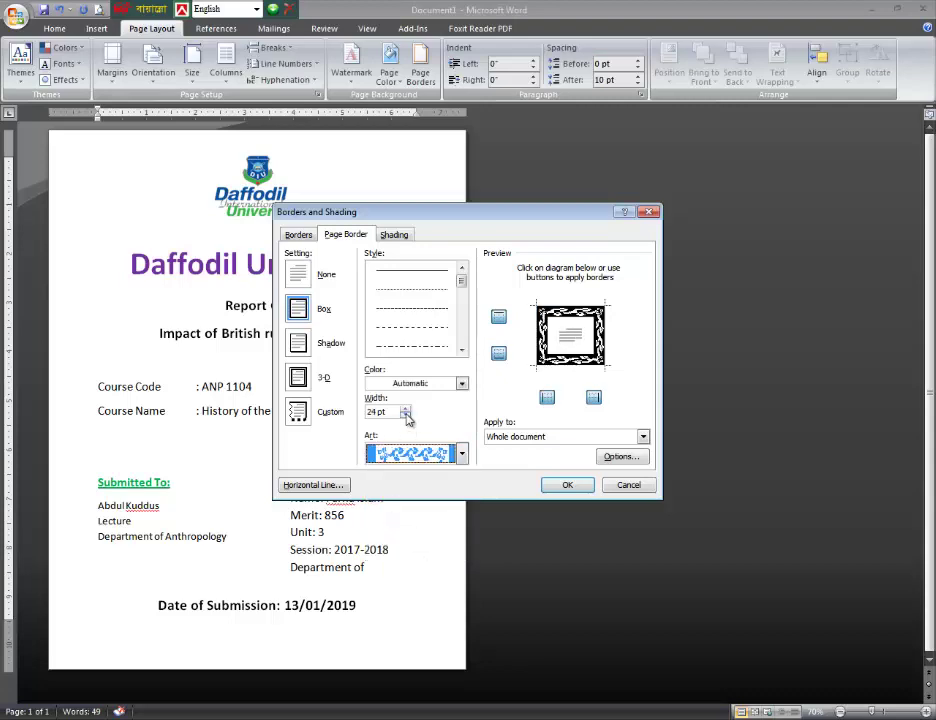
scroll(407, 417, "up", 1)
scroll(407, 417, "up", 1)
Apply the art page border and set the logo's wrapping to Behind Text.
left_click(567, 485)
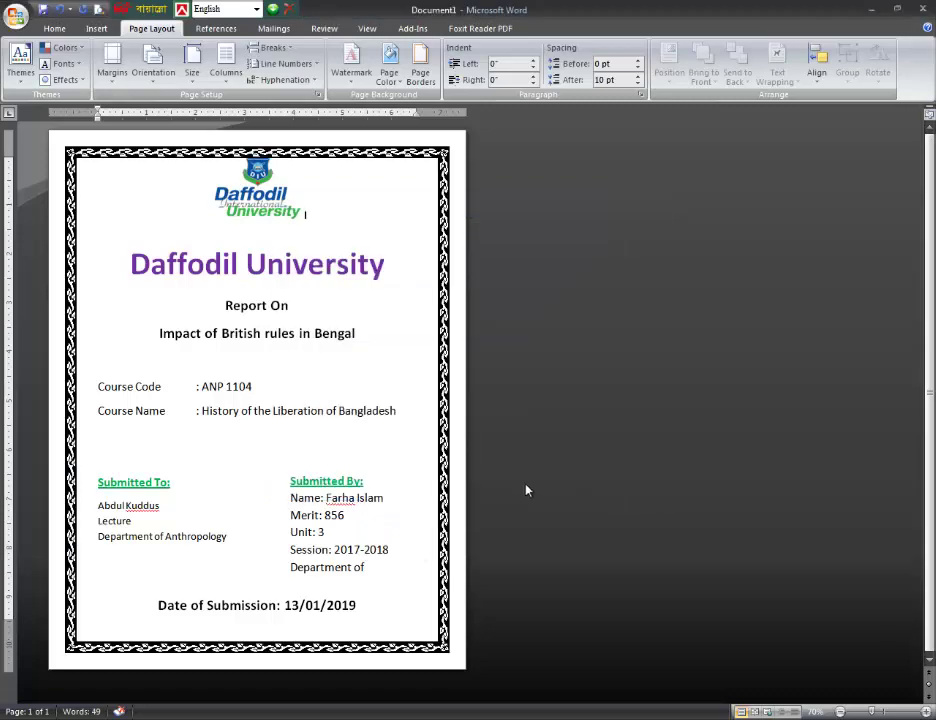
scroll(384, 450, "down", 1)
scroll(384, 452, "up", 2)
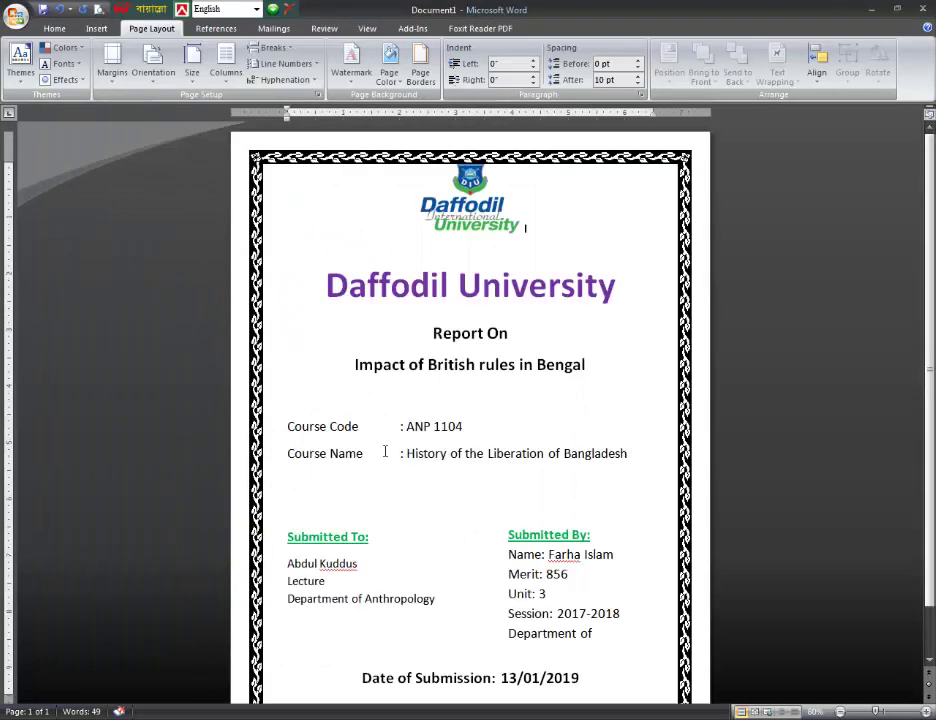
left_click(465, 214)
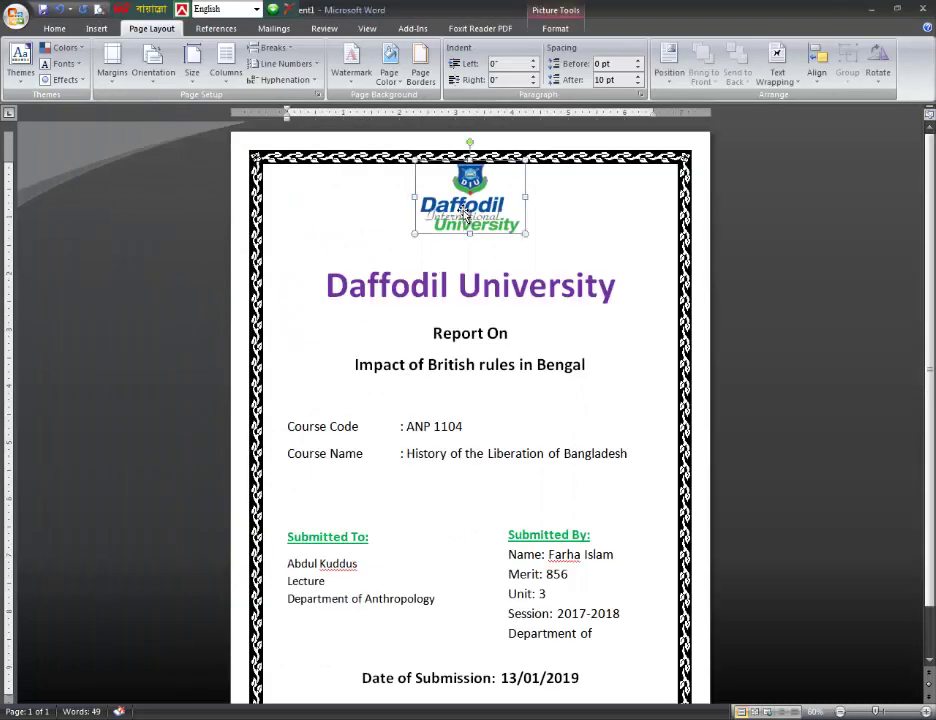
left_click(469, 273)
left_click(480, 215)
right_click(482, 219)
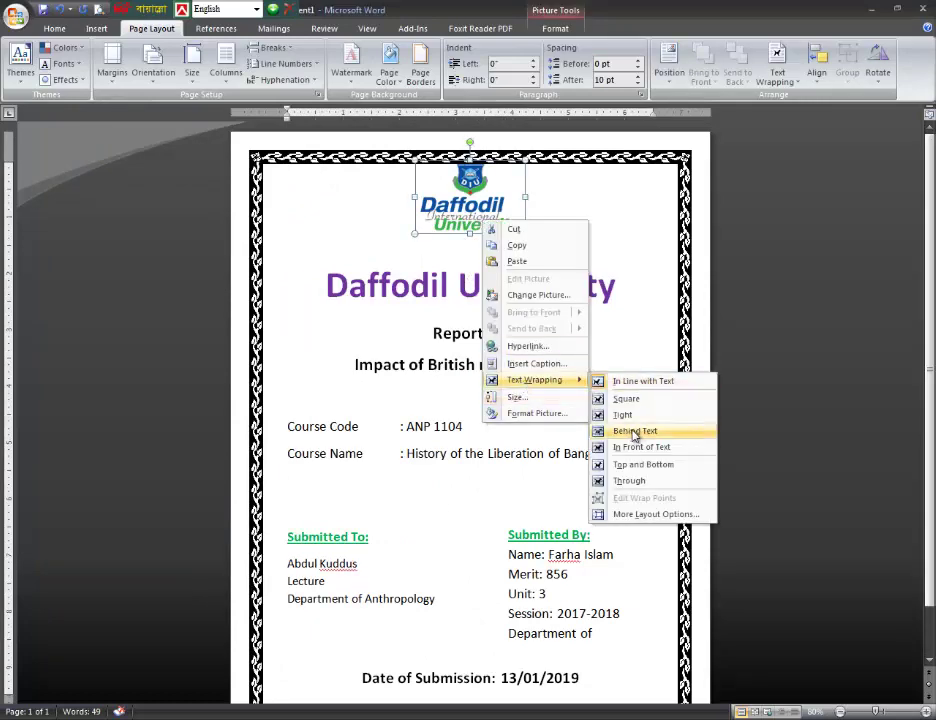
left_click(608, 432)
Insert a blank line before the Daffodil University heading to push it below the logo.
left_click(324, 222)
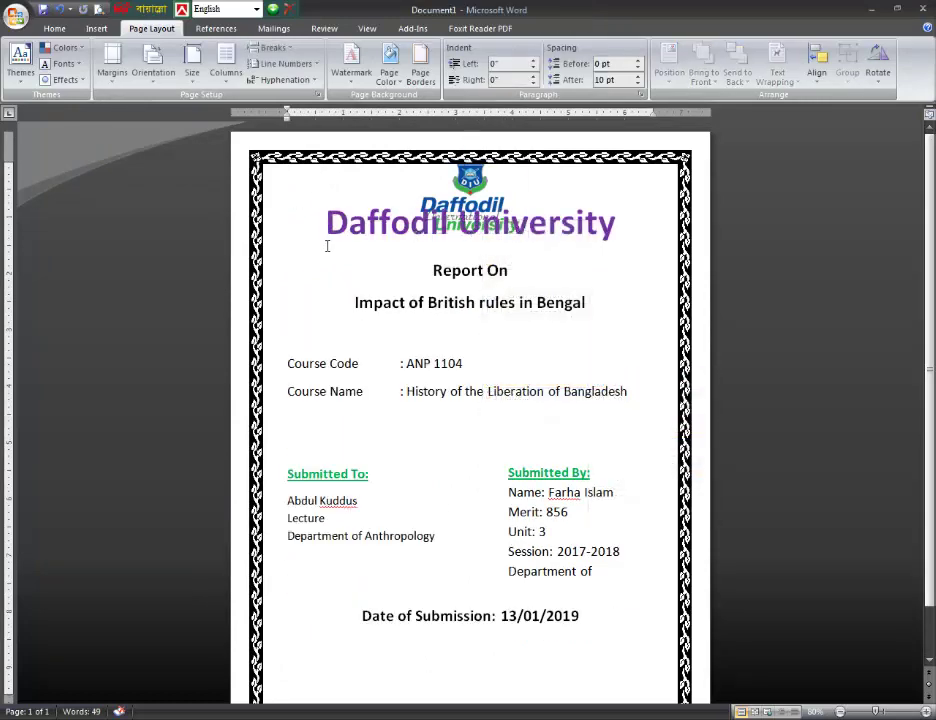
key("Return")
scroll(324, 244, "down", 1)
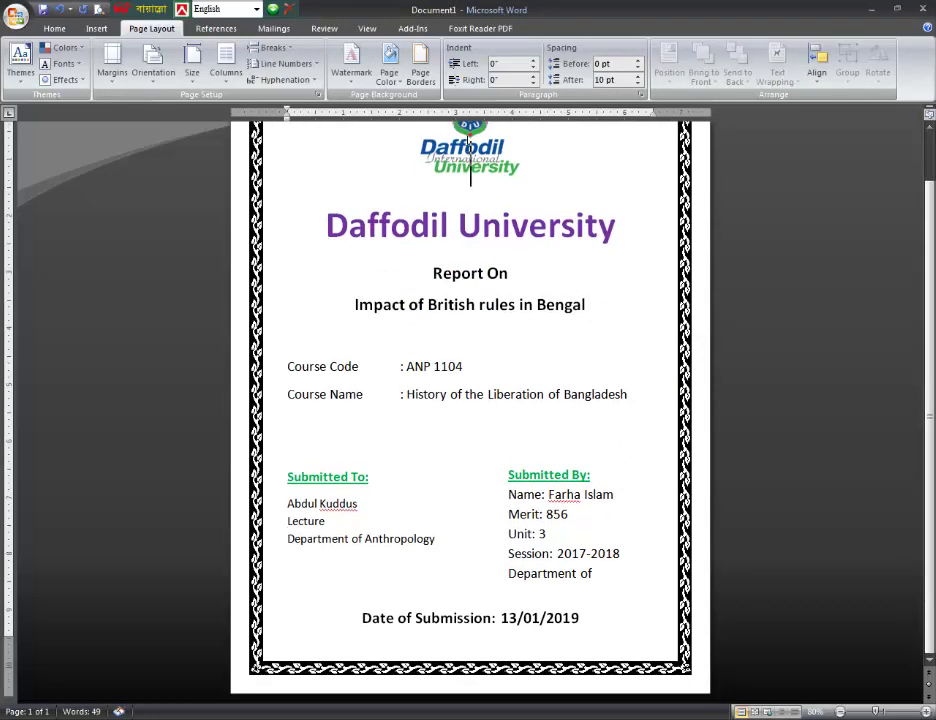
scroll(470, 165, "up", 1)
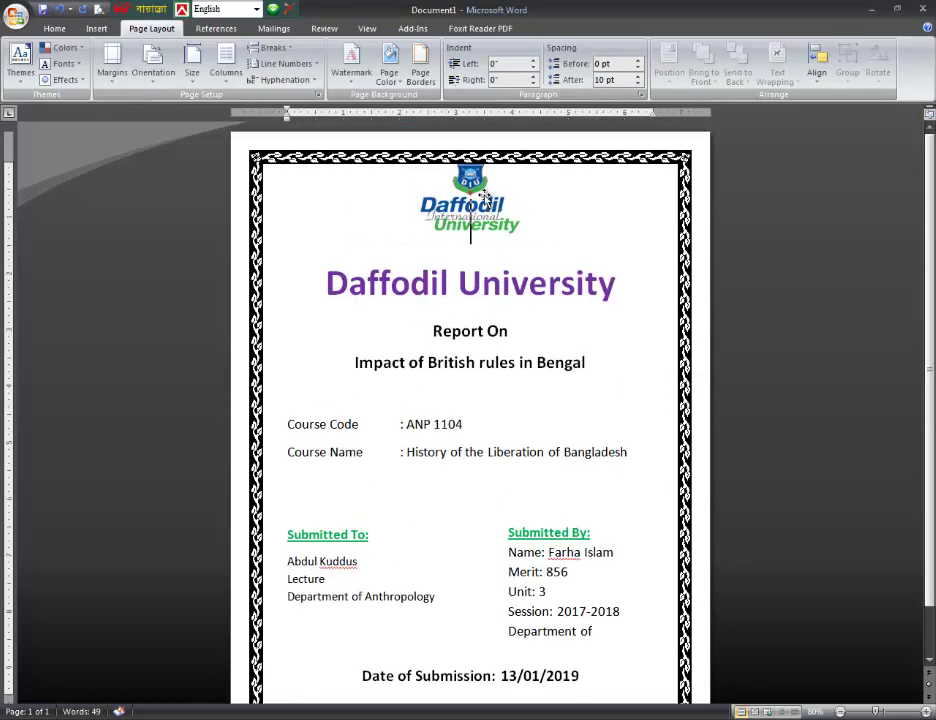
Drag the Daffodil logo slightly lower on the page.
left_click(460, 210)
left_click_drag(470, 200, 470, 215)
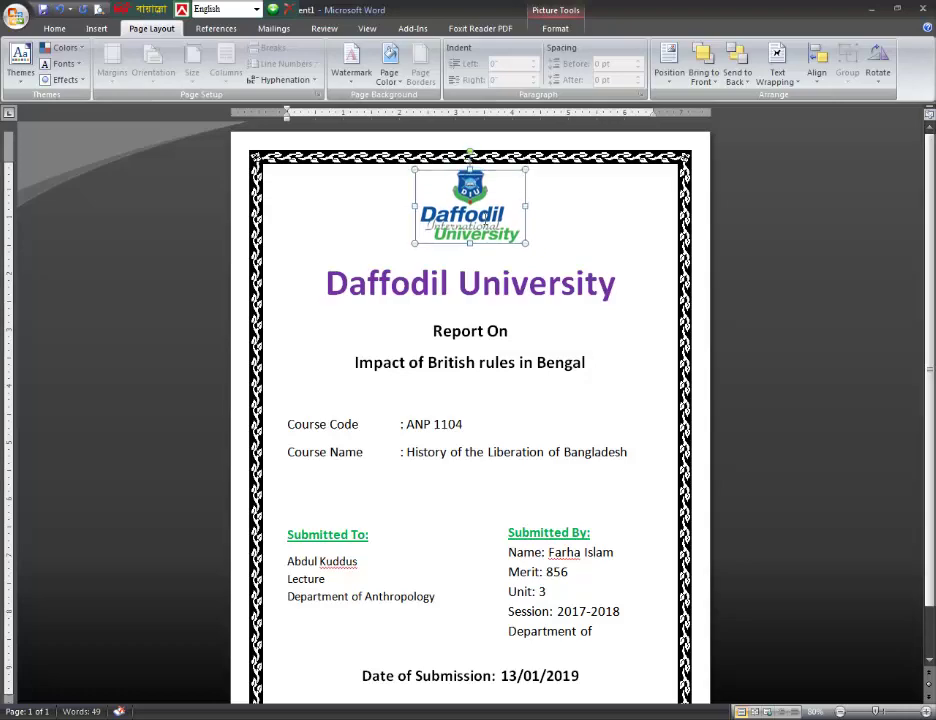
left_click(605, 418)
scroll(577, 420, "down", 1)
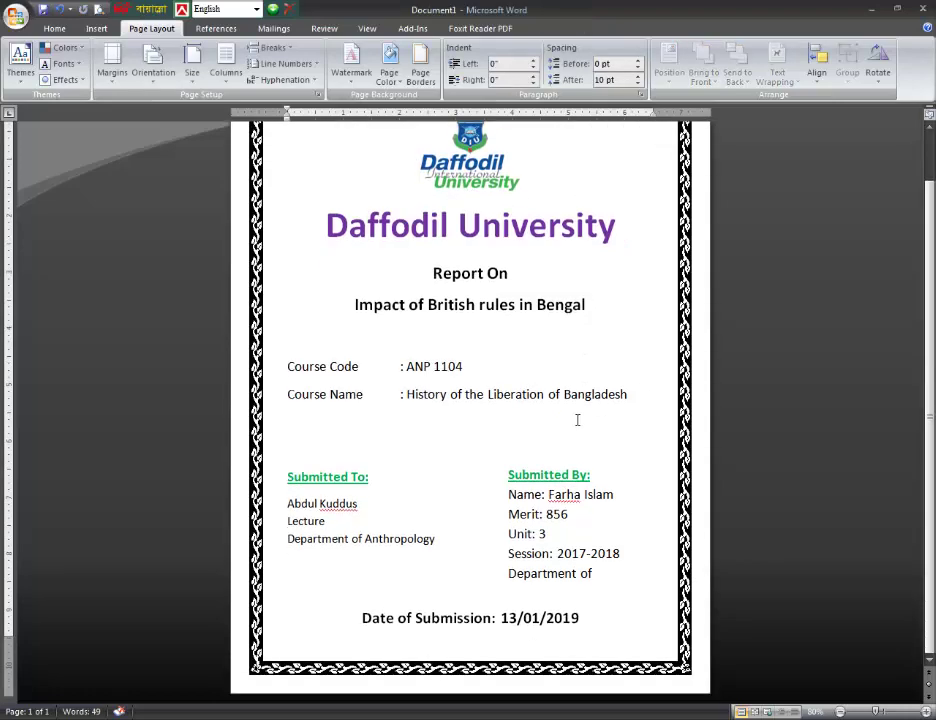
scroll(415, 478, "up", 3)
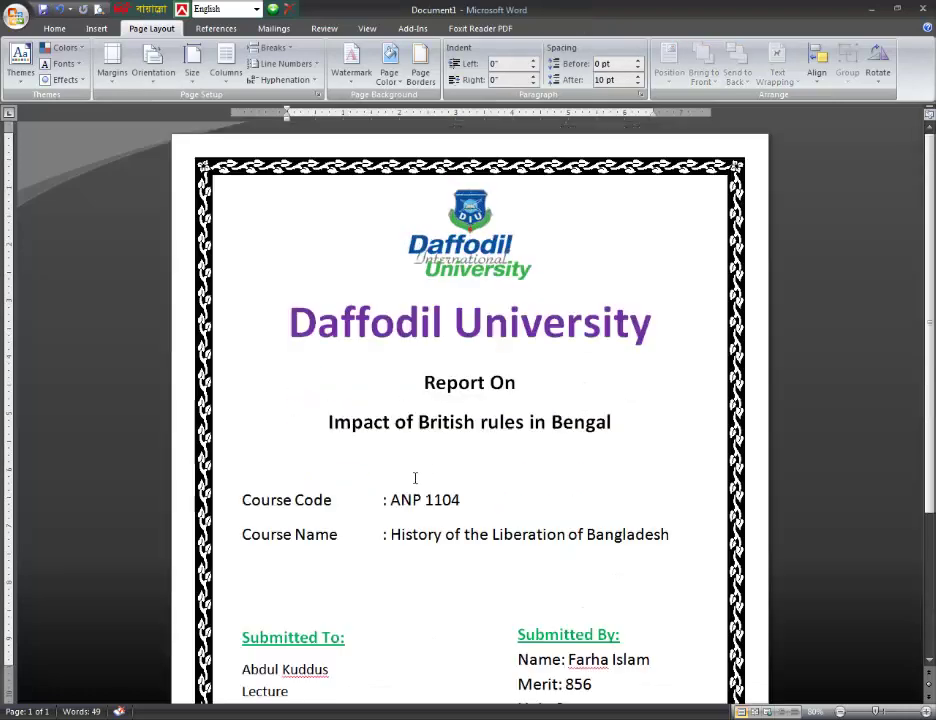
scroll(415, 478, "down", 2)
scroll(415, 478, "down", 3)
scroll(415, 478, "up", 2)
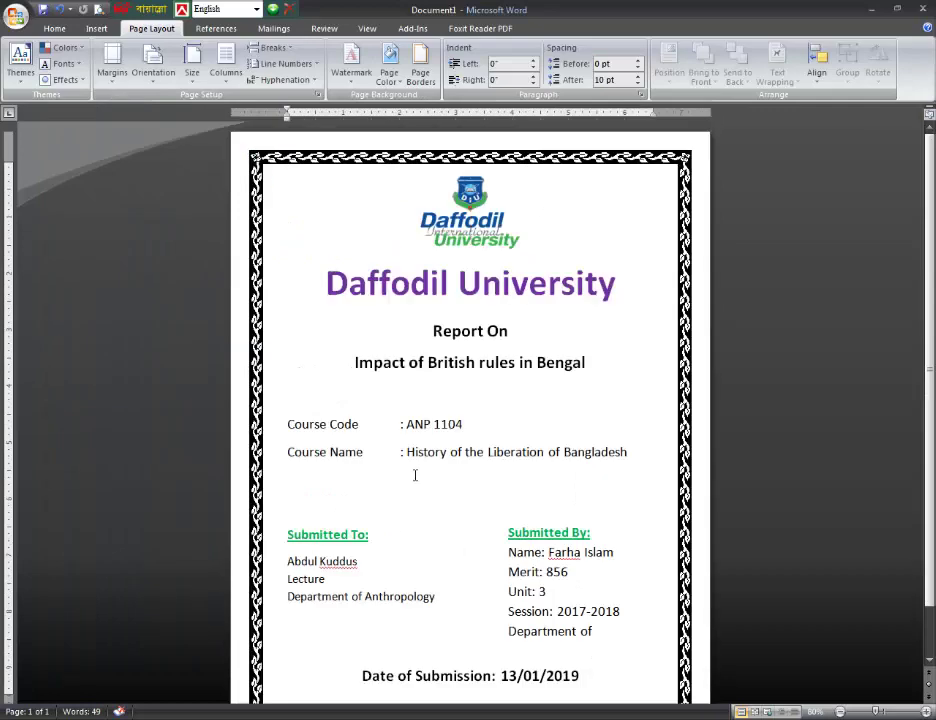
scroll(415, 476, "down", 1)
scroll(427, 465, "down", 1)
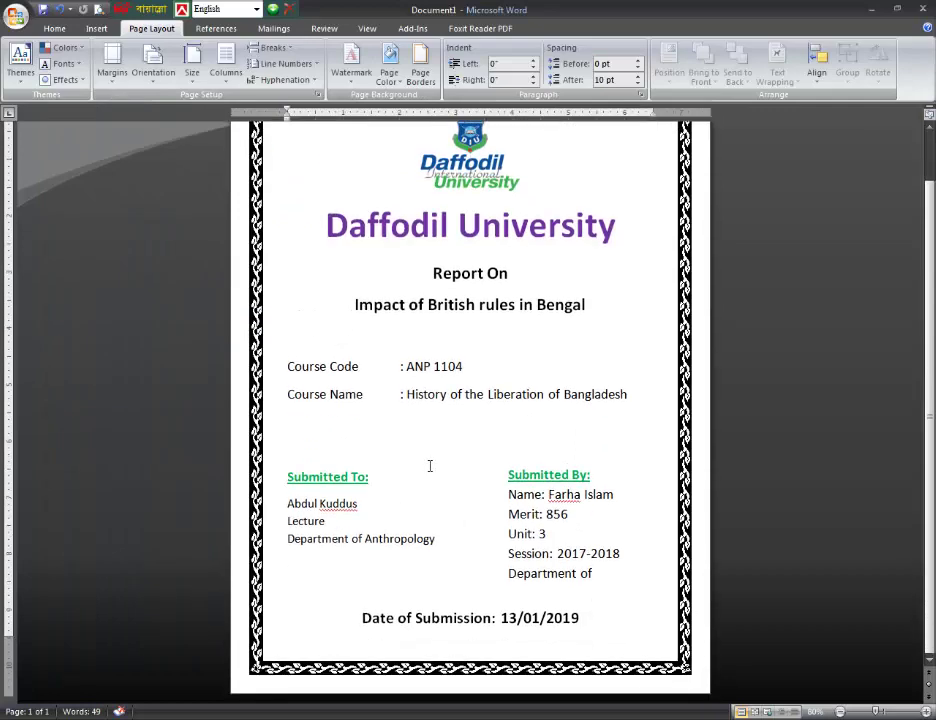
scroll(450, 494, "up", 2)
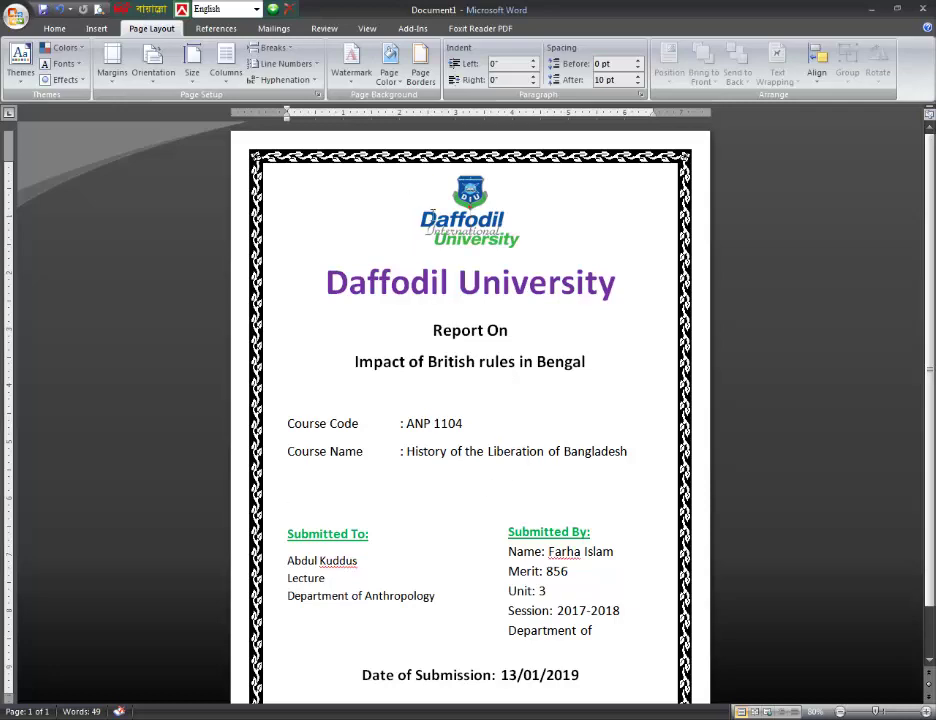
Copy the logo onto the course details, enlarge it, and nudge it into position.
left_click(482, 197)
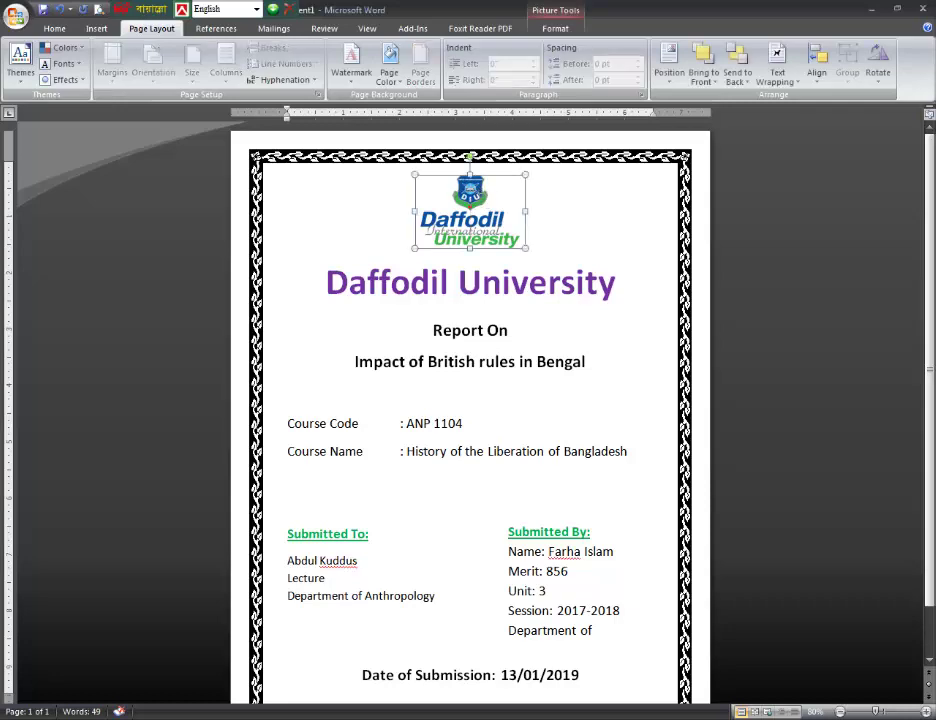
left_click_drag(482, 197, 488, 449)
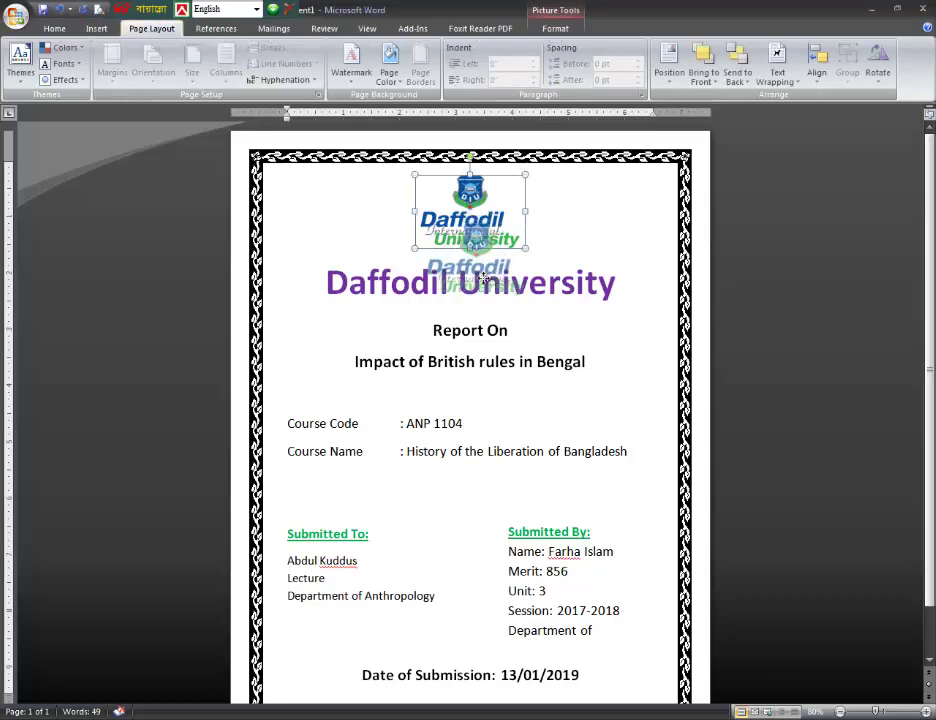
key("ctrl+z")
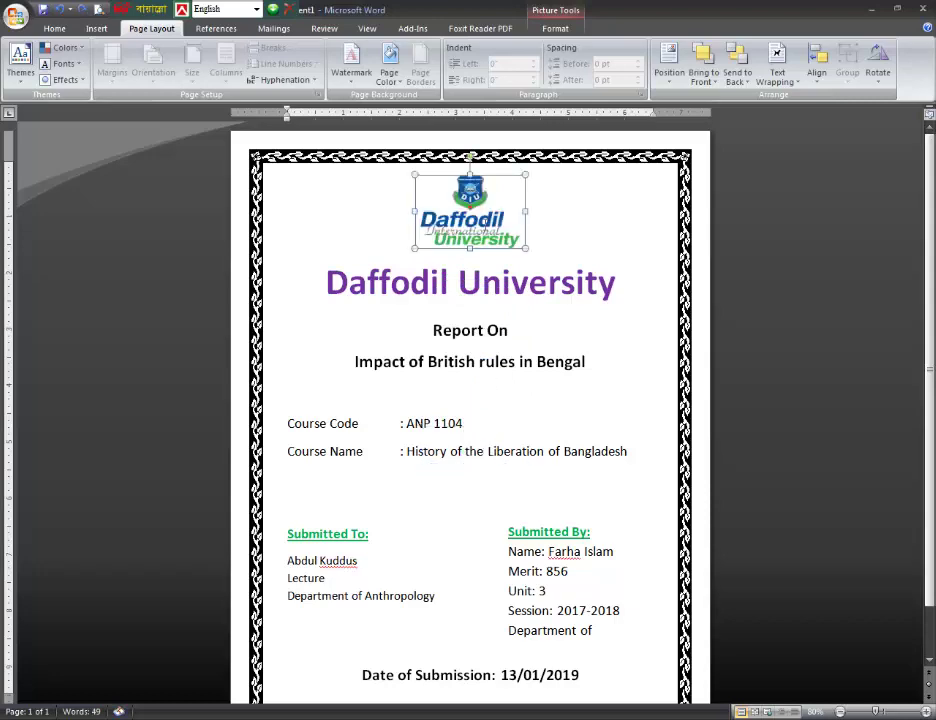
left_click_drag(485, 216, 498, 450)
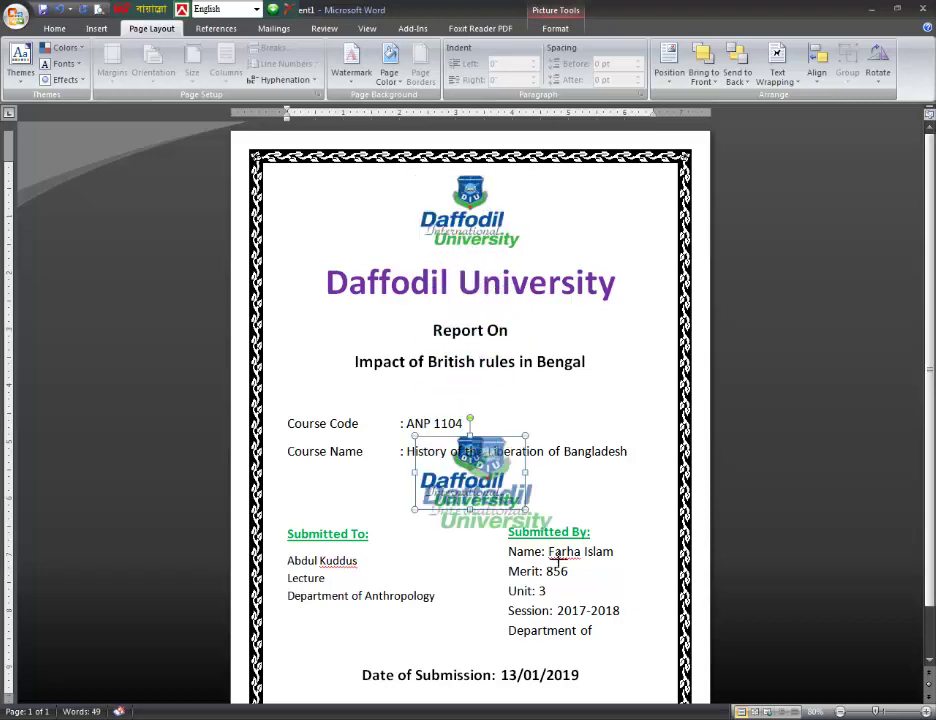
left_click_drag(524, 512, 655, 595)
left_click_drag(540, 488, 443, 415)
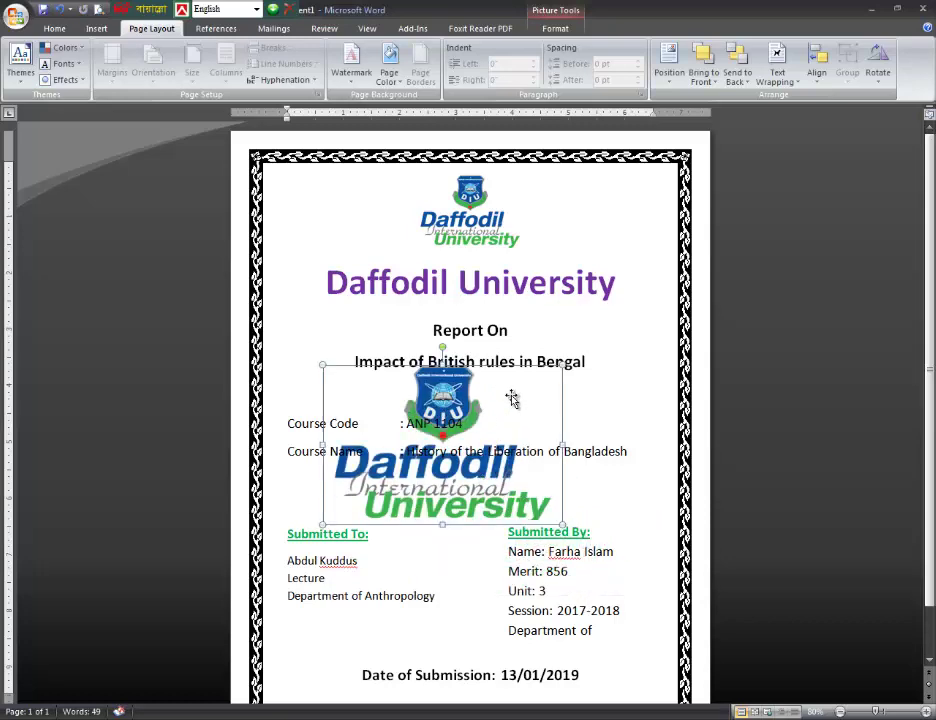
key("Right")
key("Right")
key("Right")
key("Up")
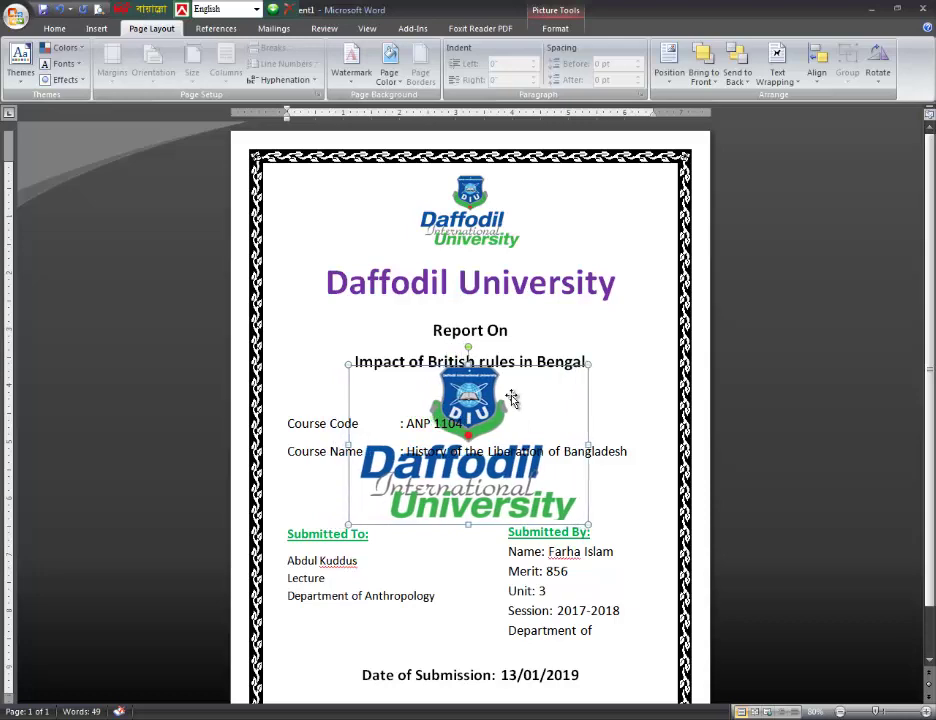
key("Right")
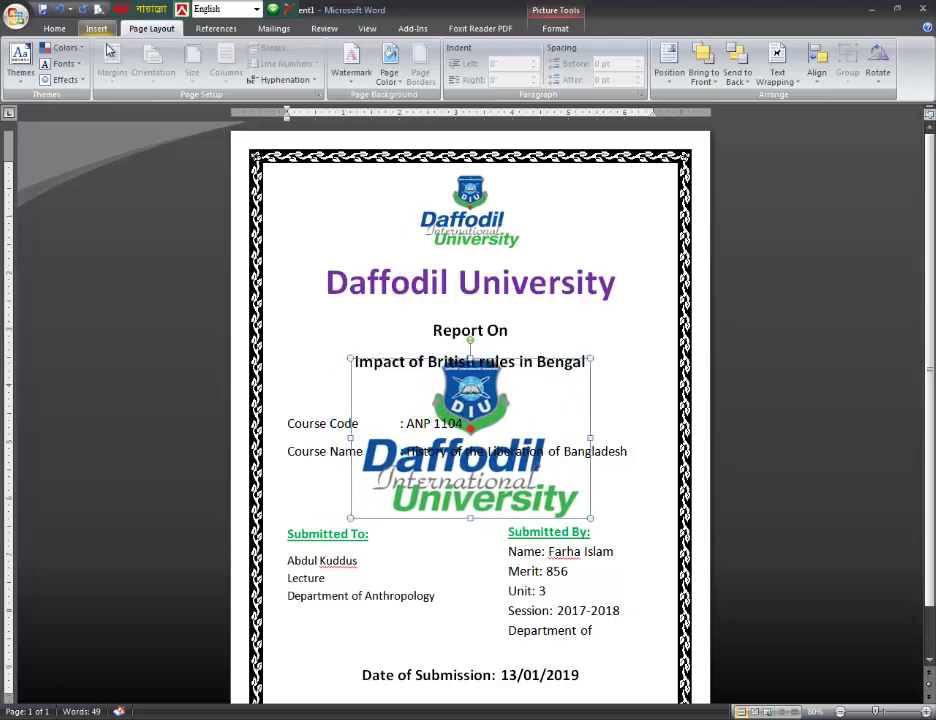
Raise the middle logo's brightness and apply a washed-out contrast level.
left_click(54, 28)
left_click(546, 29)
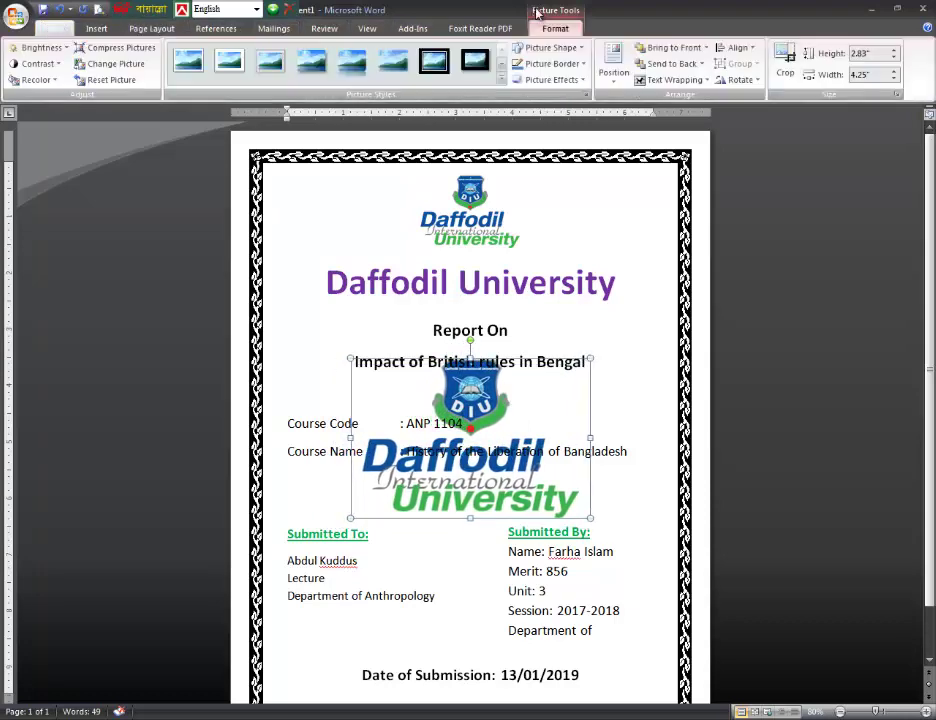
left_click(60, 63)
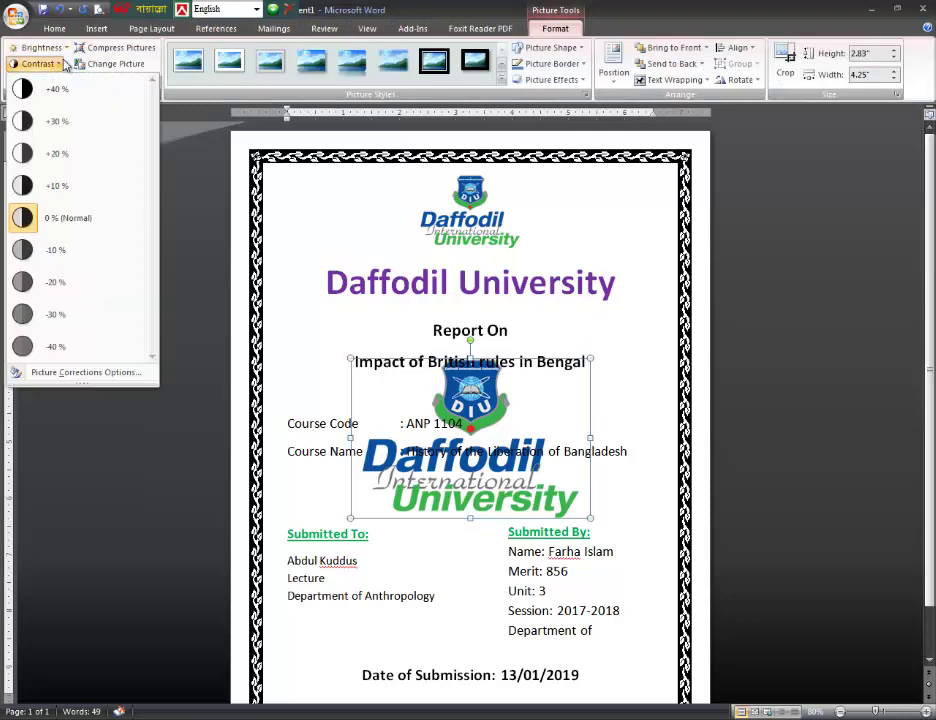
left_click(66, 48)
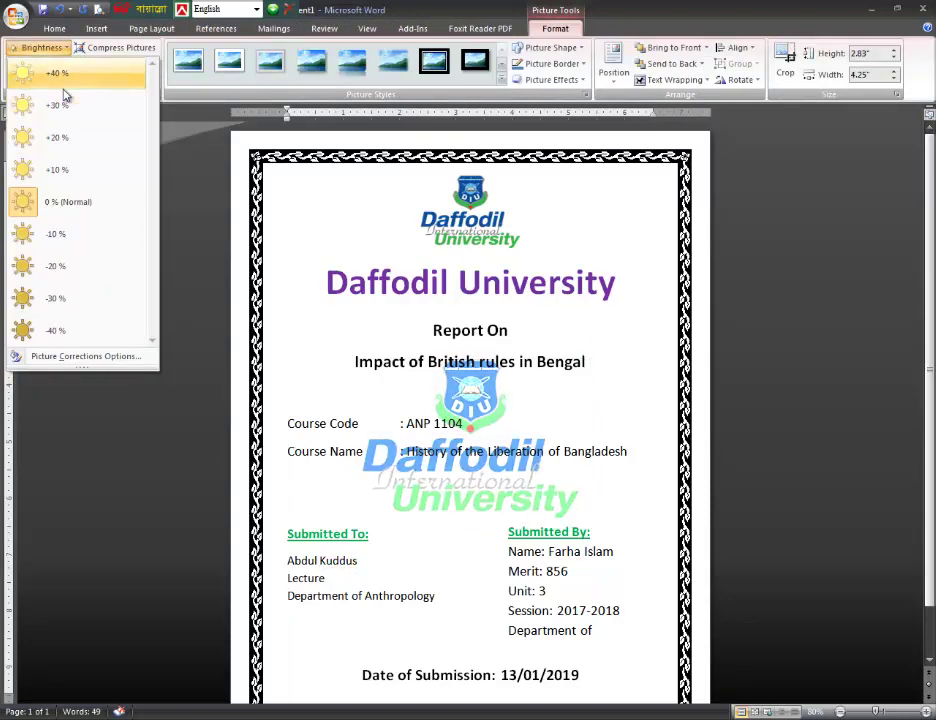
left_click(58, 140)
left_click(58, 65)
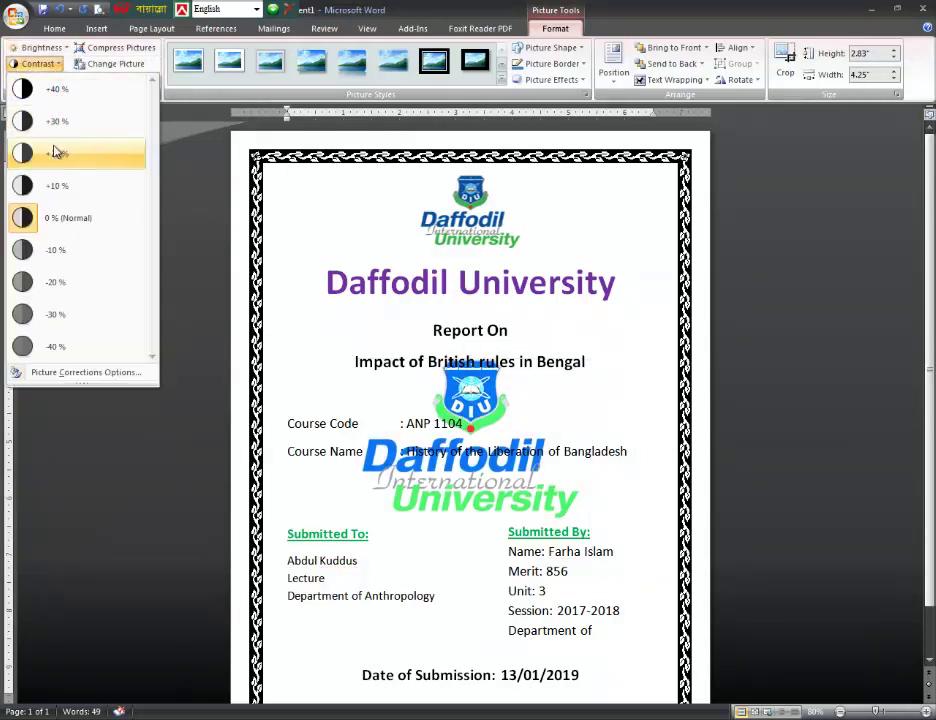
left_click(62, 217)
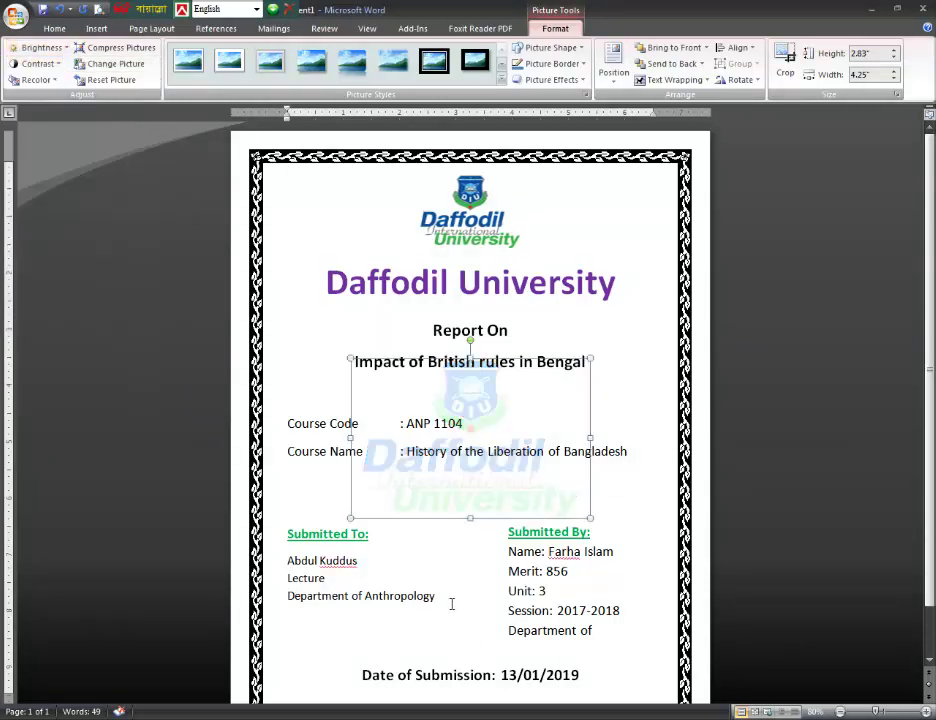
left_click(449, 584)
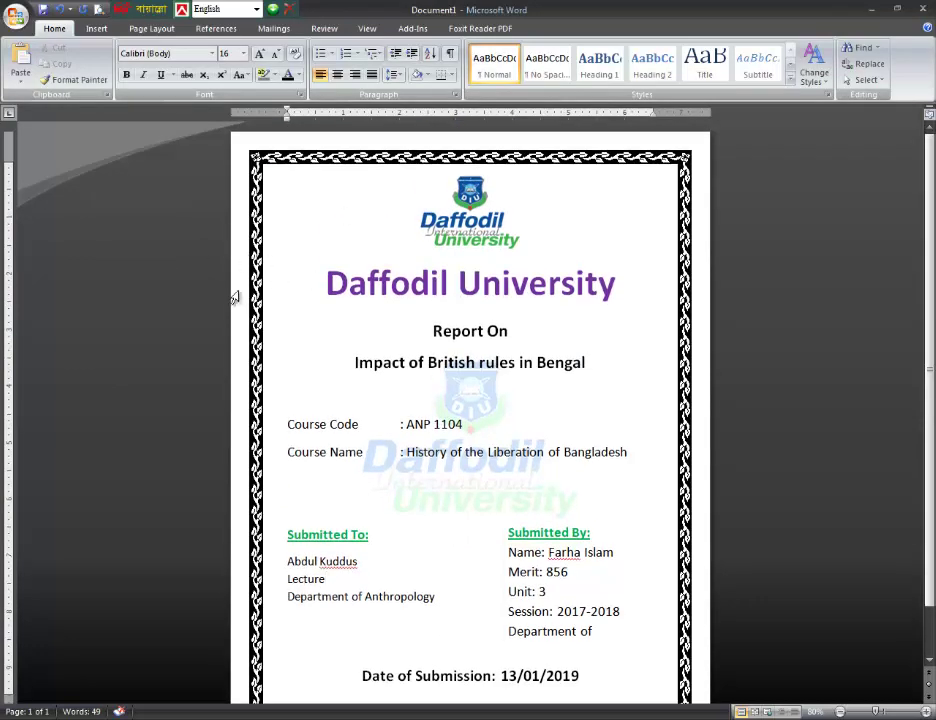
Set the page border setting to None in the Page Borders dialog.
left_click(97, 29)
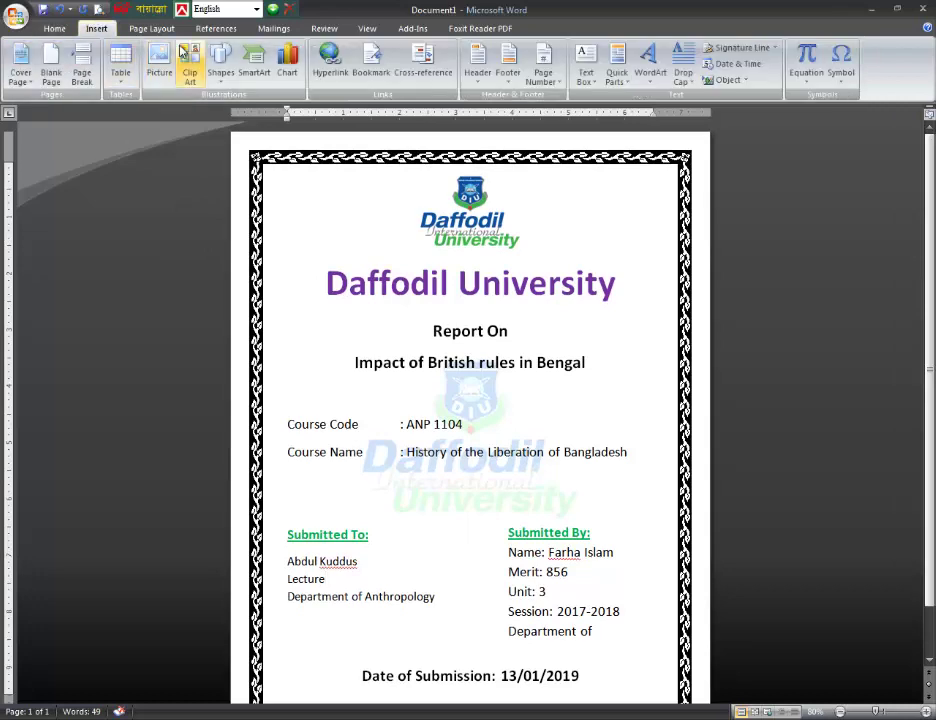
left_click(150, 31)
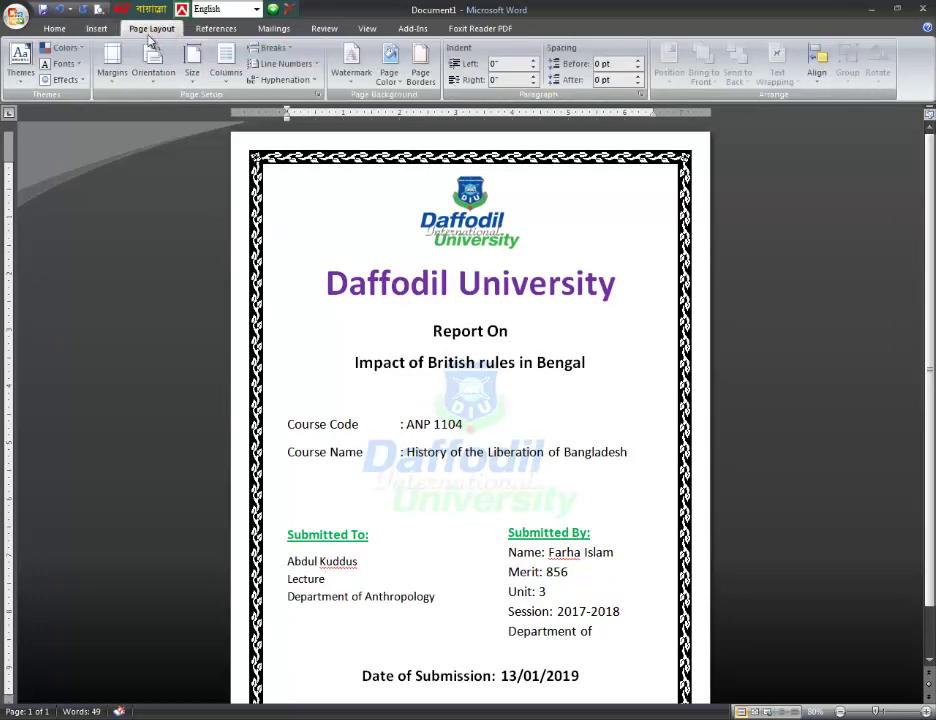
left_click(420, 72)
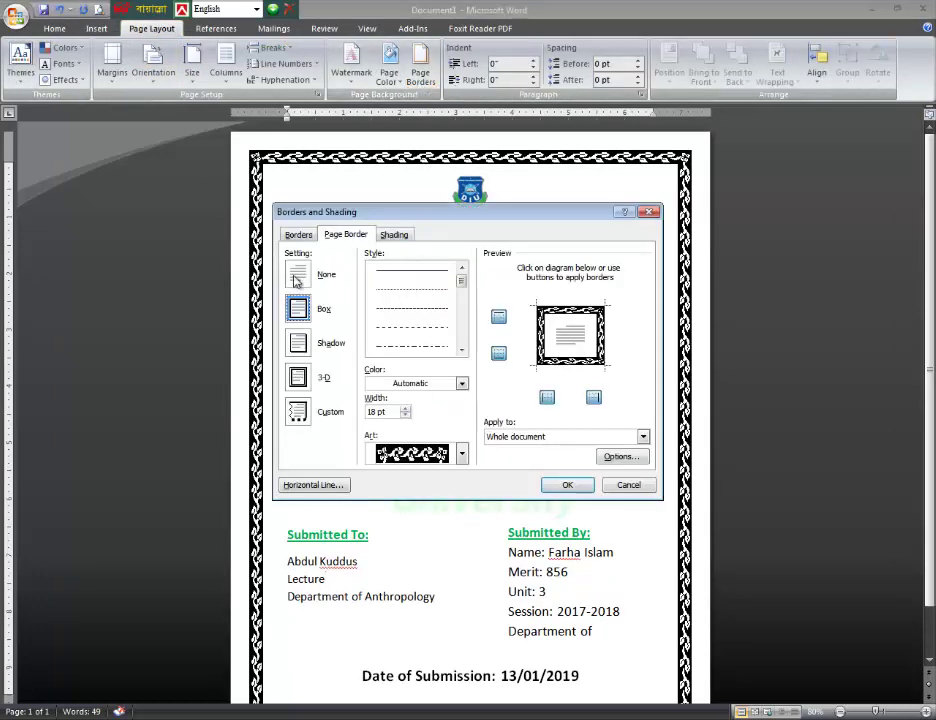
left_click(296, 278)
left_click(566, 486)
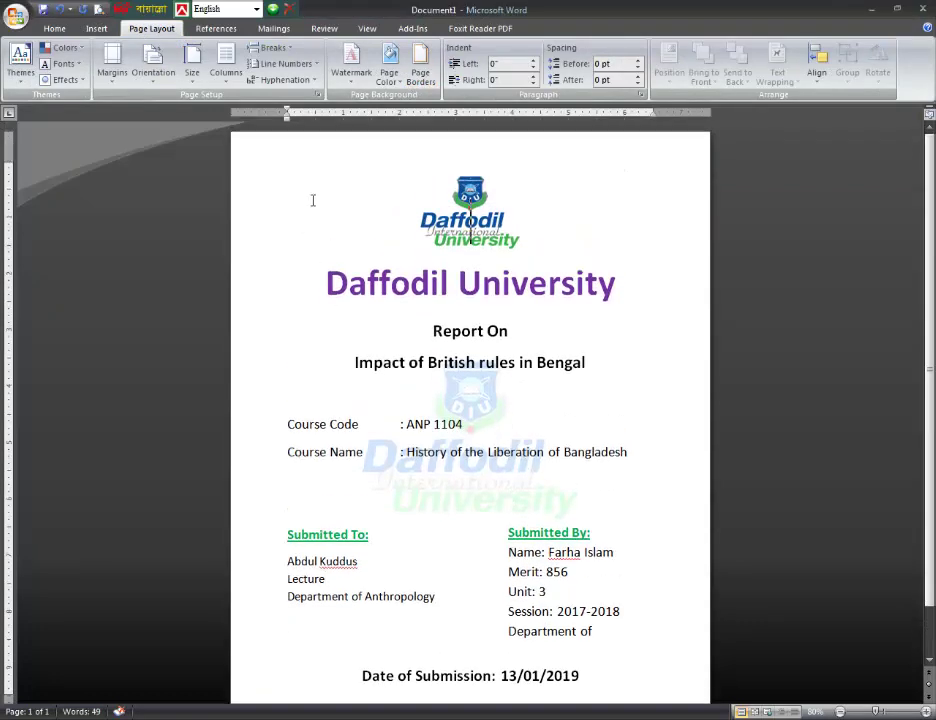
left_click(96, 28)
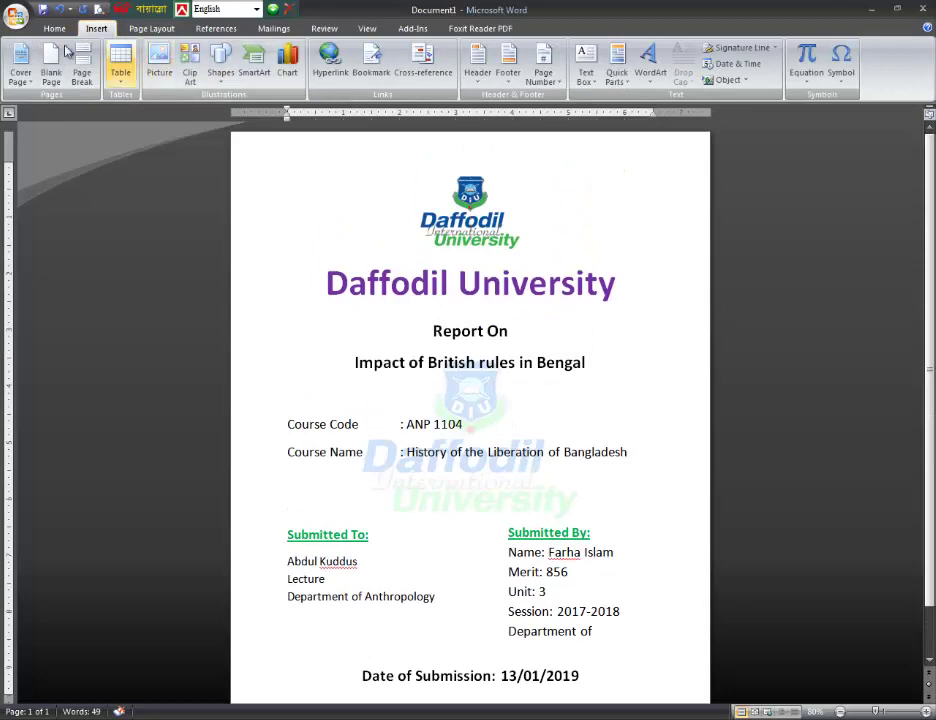
Insert the picture 627287b8 from the Desktop.
left_click(161, 76)
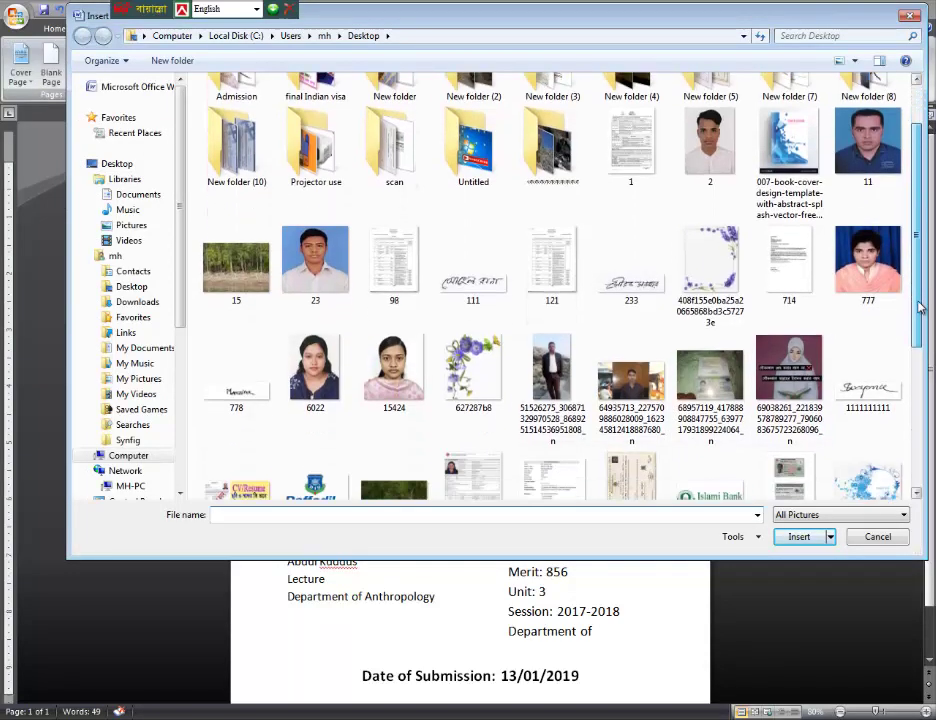
mouse_move(920, 265)
left_mouse_down()
mouse_move(927, 425)
mouse_move(916, 282)
left_mouse_up()
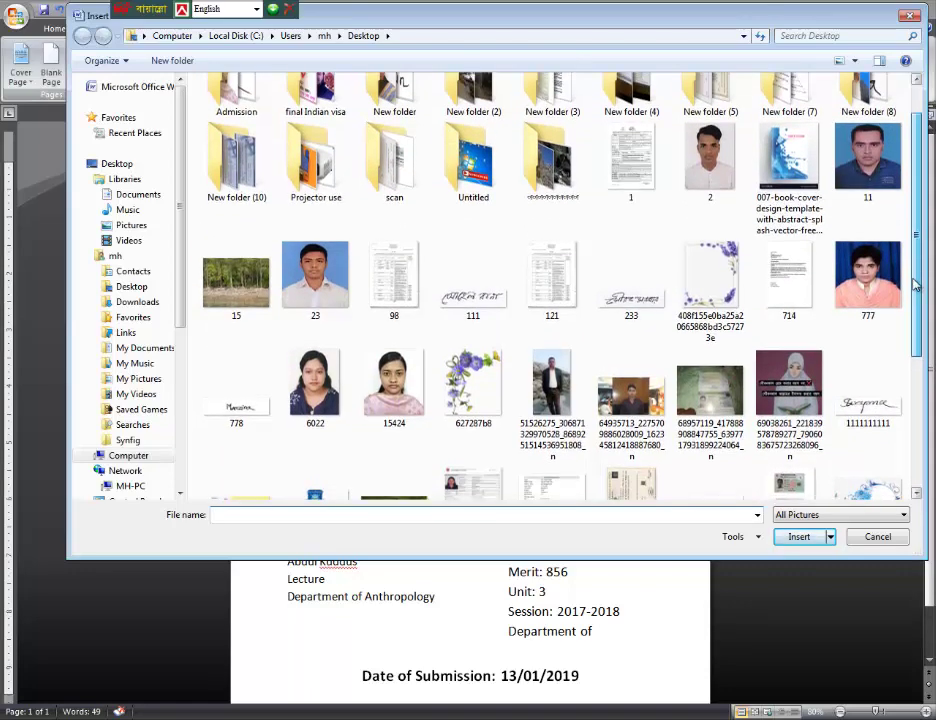
scroll(522, 226, "down", 1)
scroll(522, 226, "down", 3)
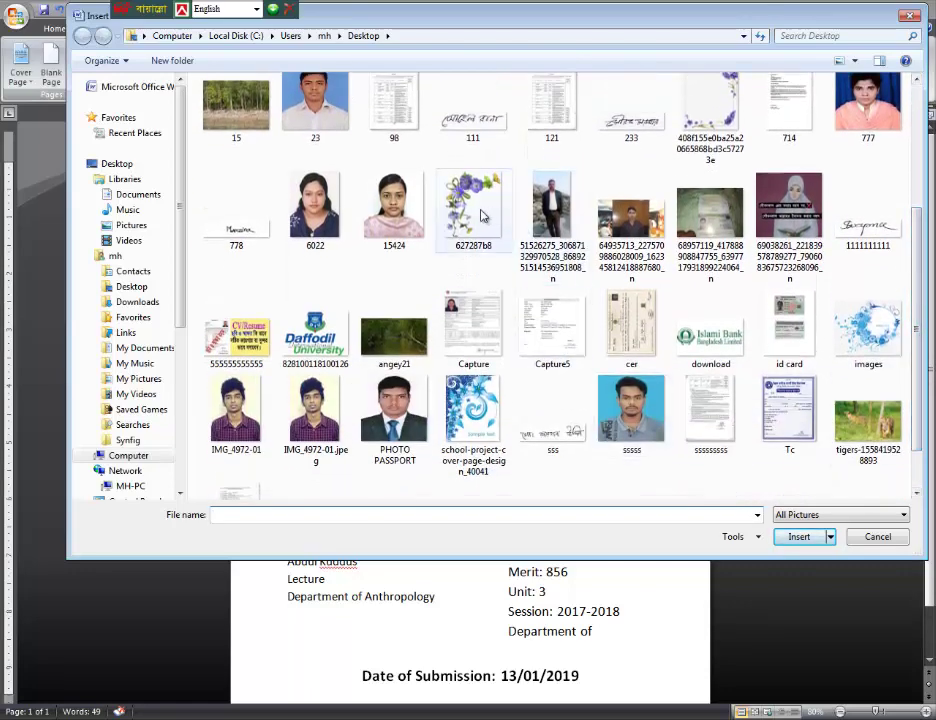
left_click_drag(918, 333, 918, 350)
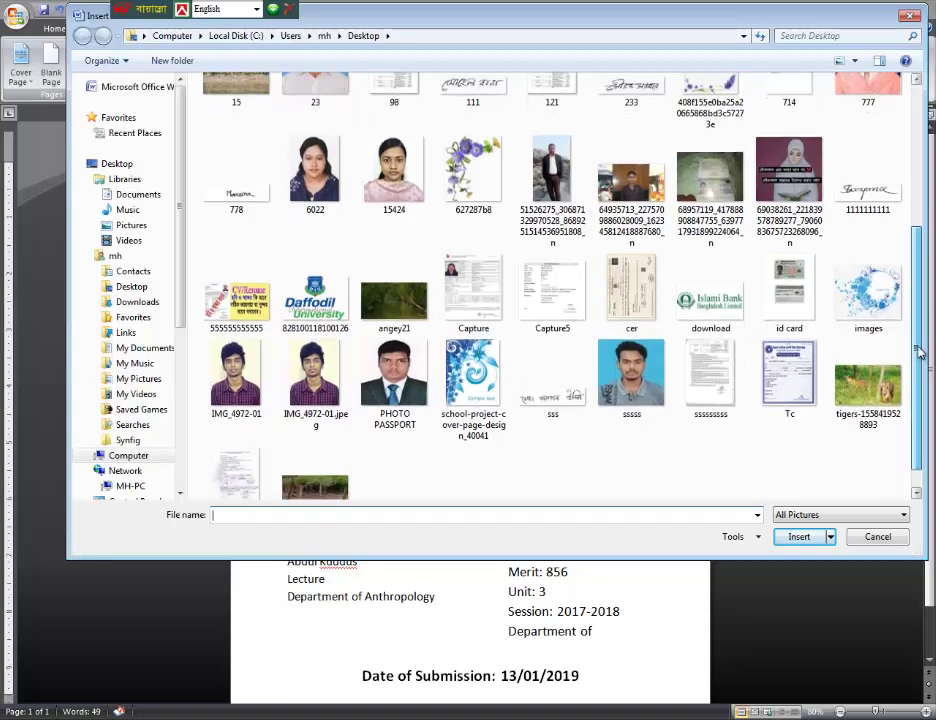
scroll(918, 350, "up", 1)
left_click(473, 250)
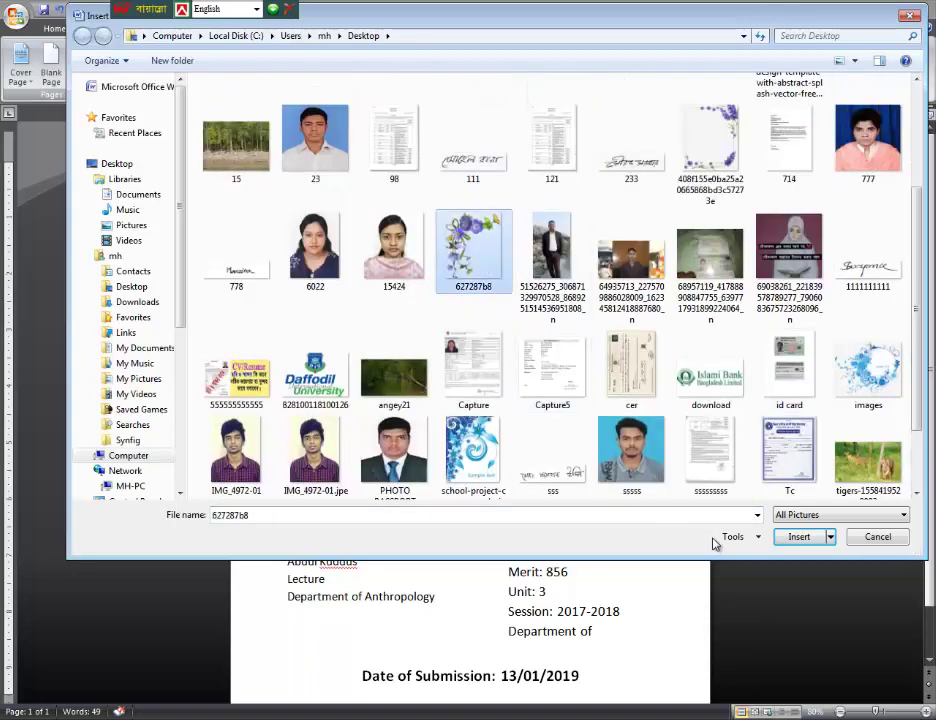
left_click(799, 537)
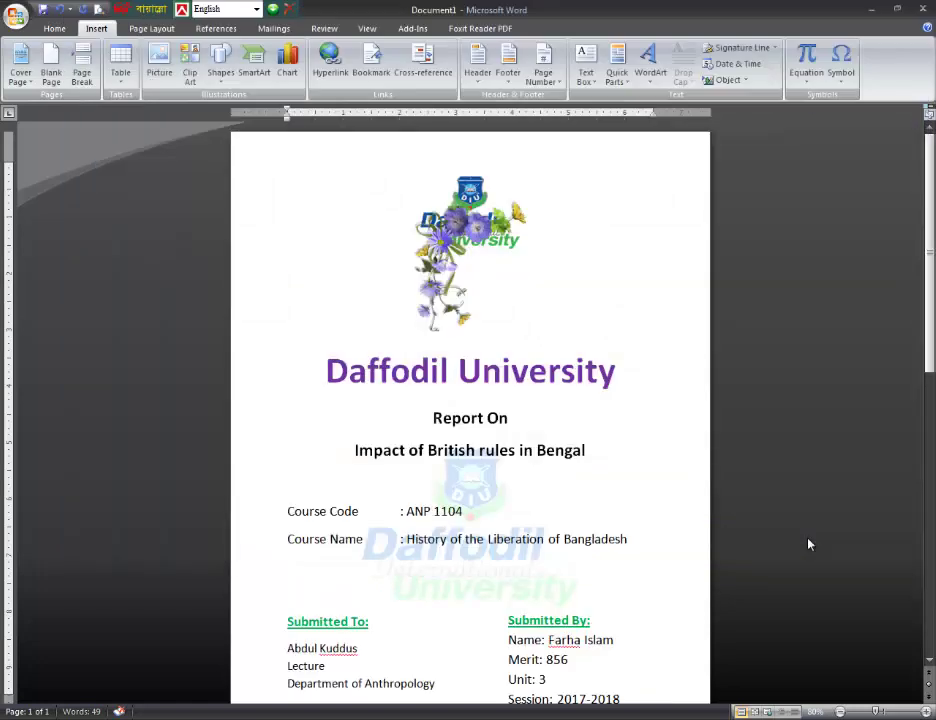
Set the flower picture's text wrapping to Behind Text.
left_click_drag(470, 262, 267, 245)
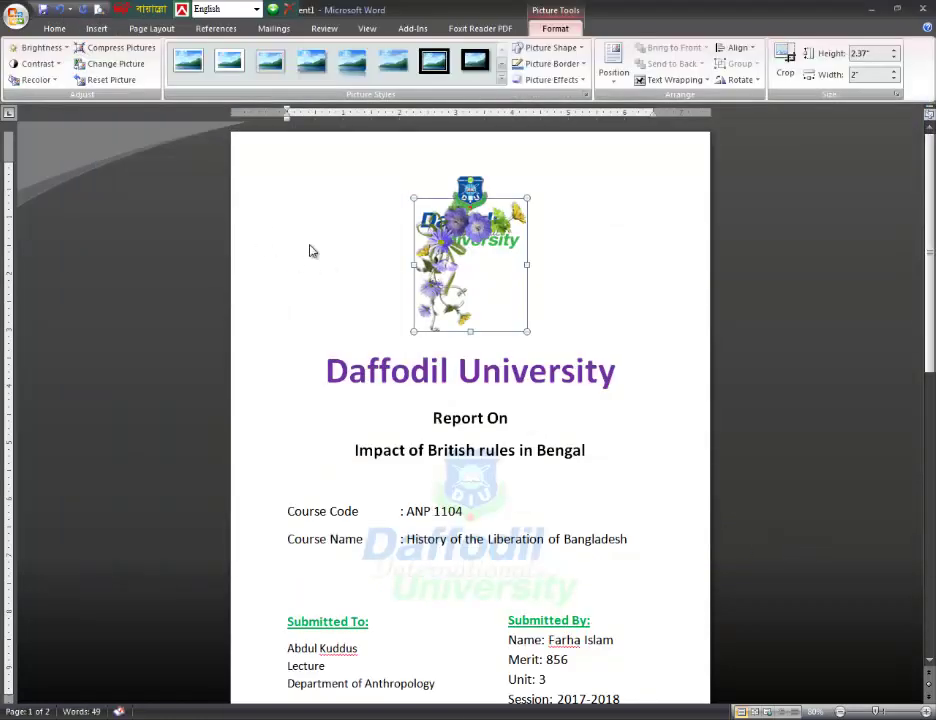
right_click(451, 292)
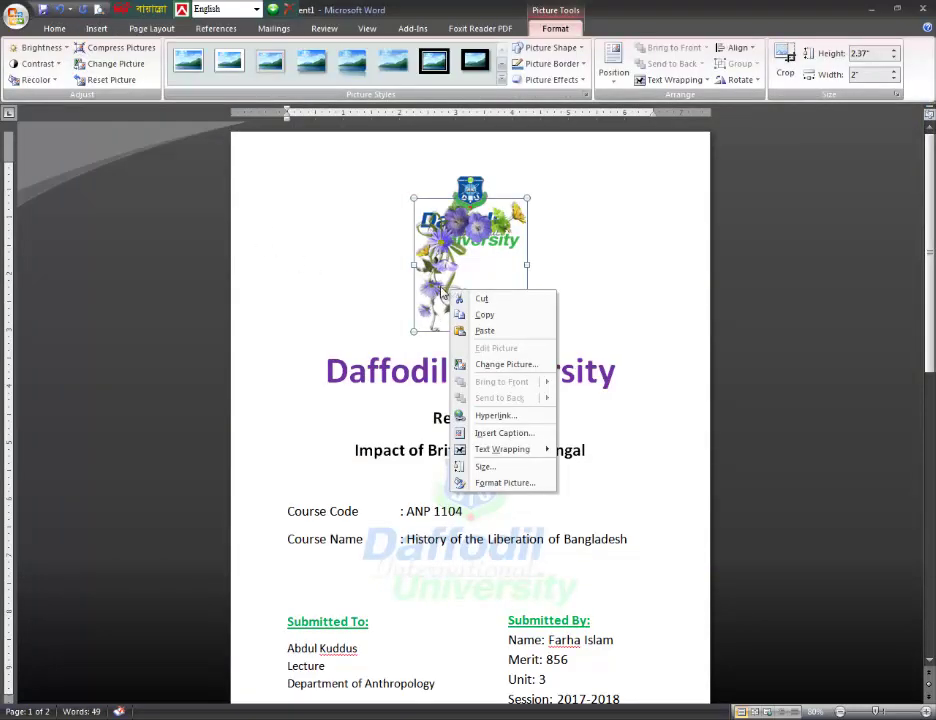
mouse_move(502, 449)
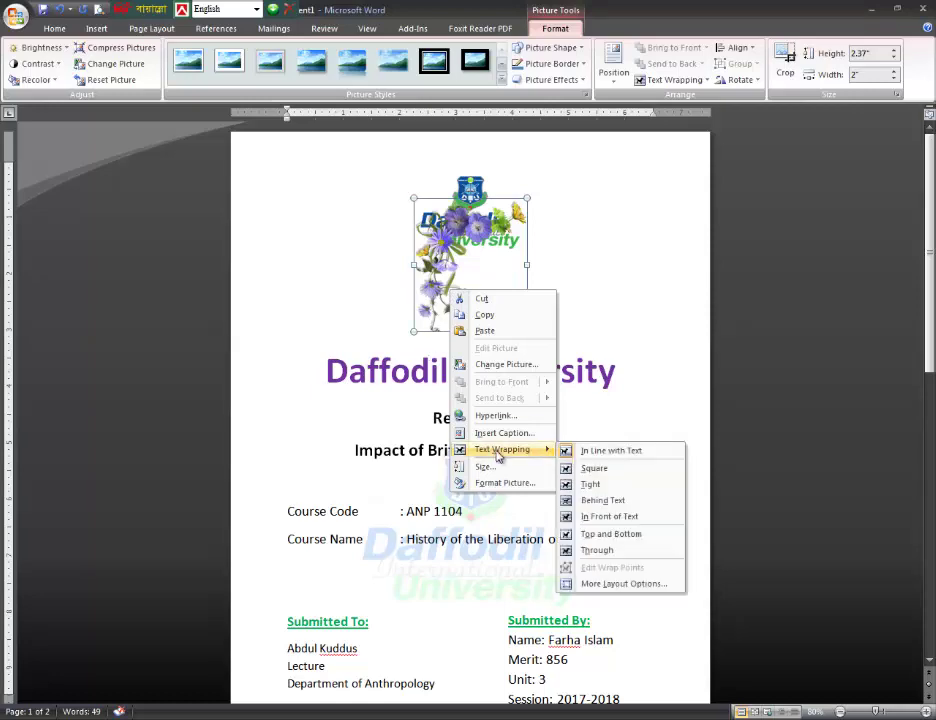
left_click(600, 500)
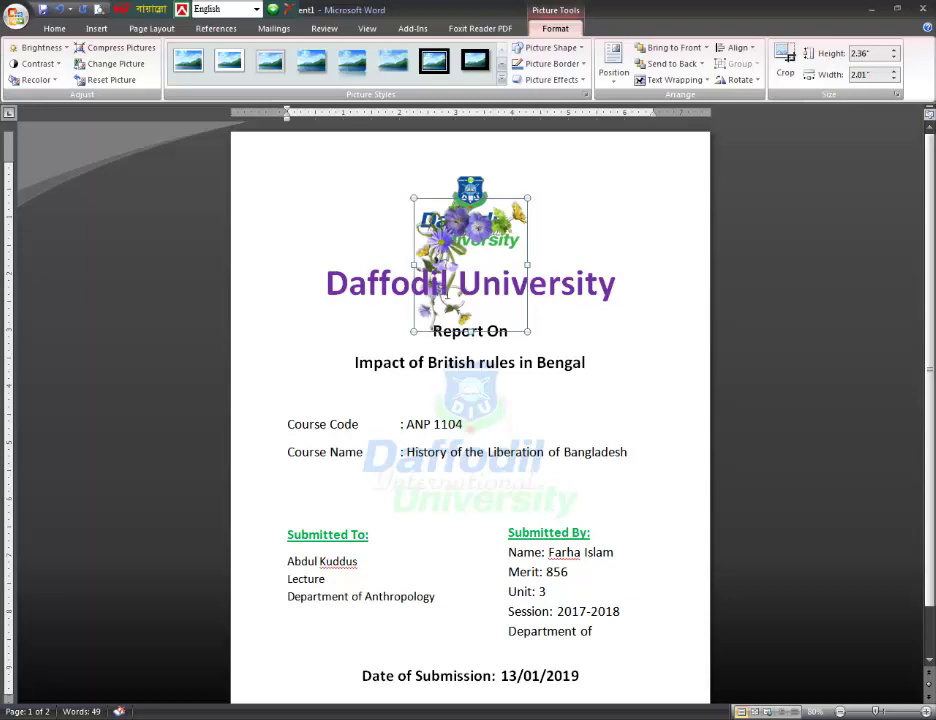
Move the flower into the top-left corner and enlarge it to about 3.34" by 2.84".
left_click_drag(449, 292, 425, 287)
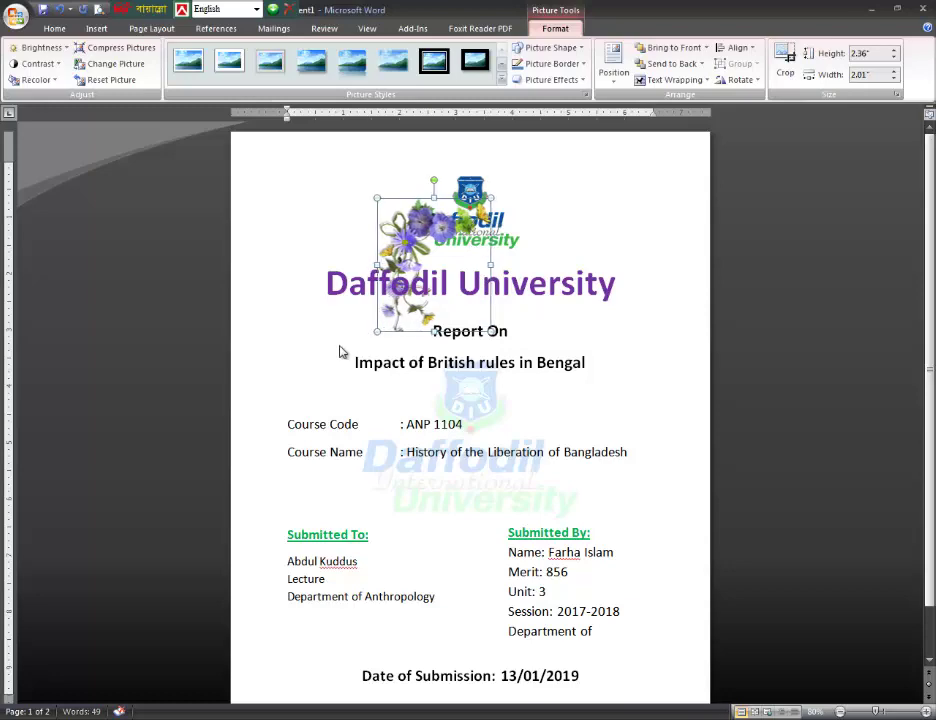
mouse_move(419, 287)
left_mouse_down()
mouse_move(282, 287)
mouse_move(254, 252)
left_mouse_up()
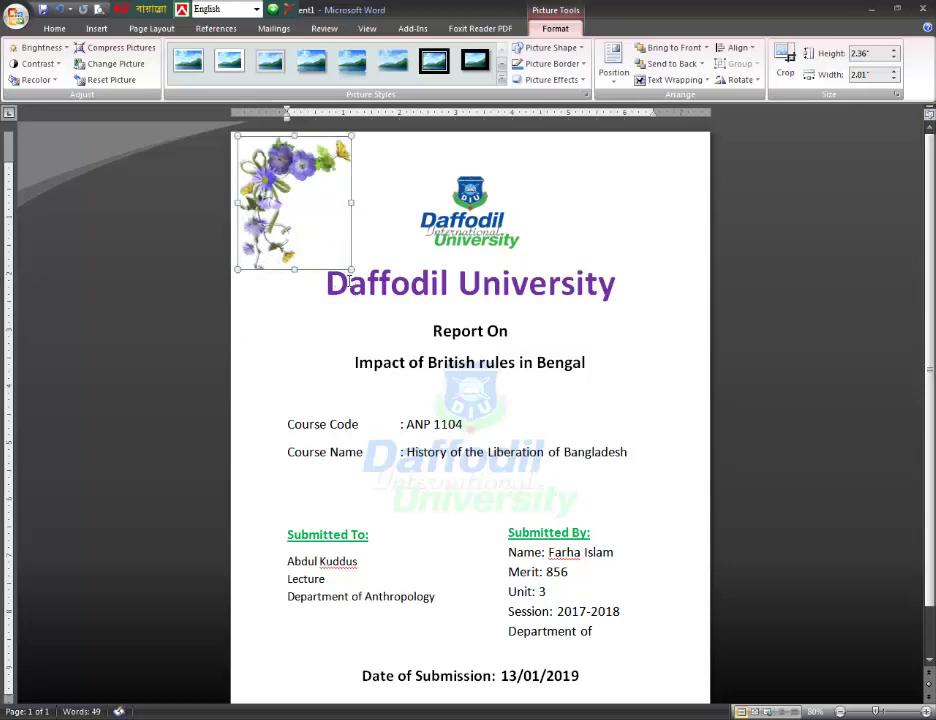
left_click_drag(350, 269, 398, 324)
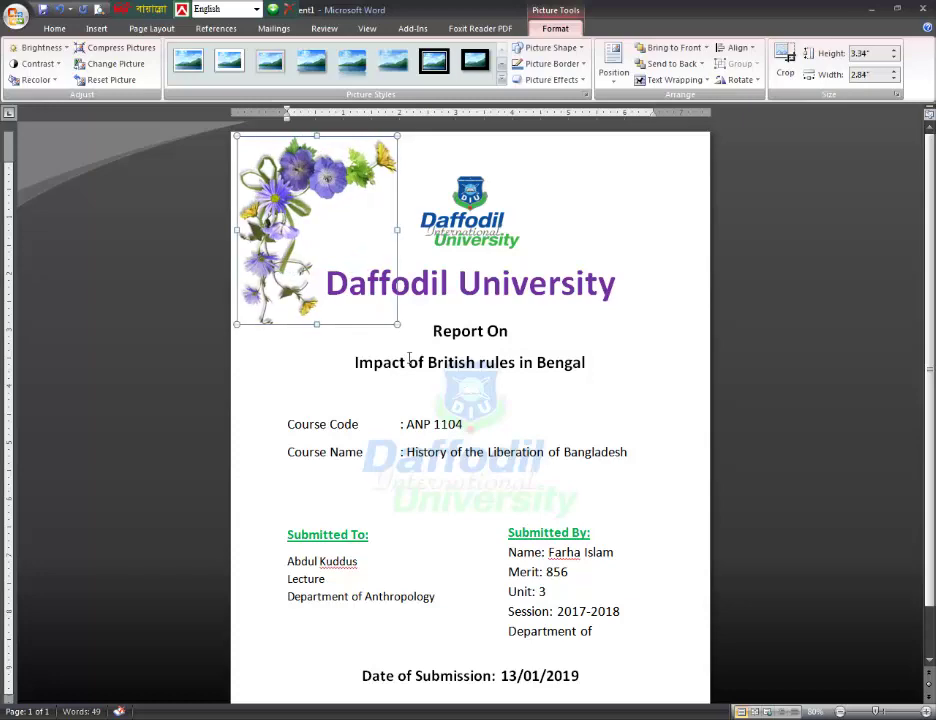
key("Left")
key("Left")
key("Left")
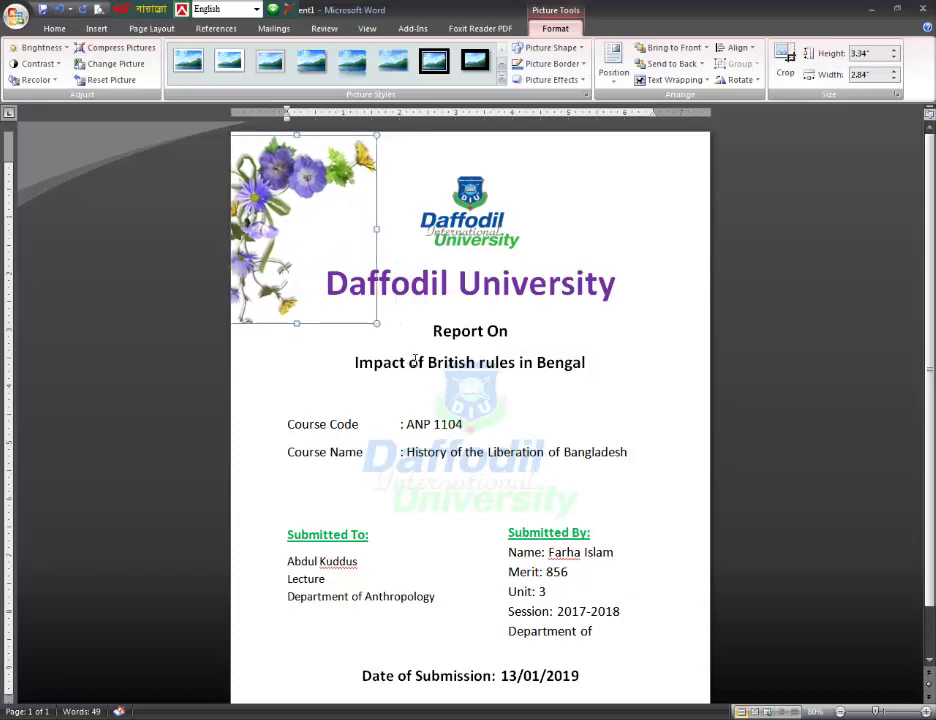
key("Up")
key("Up")
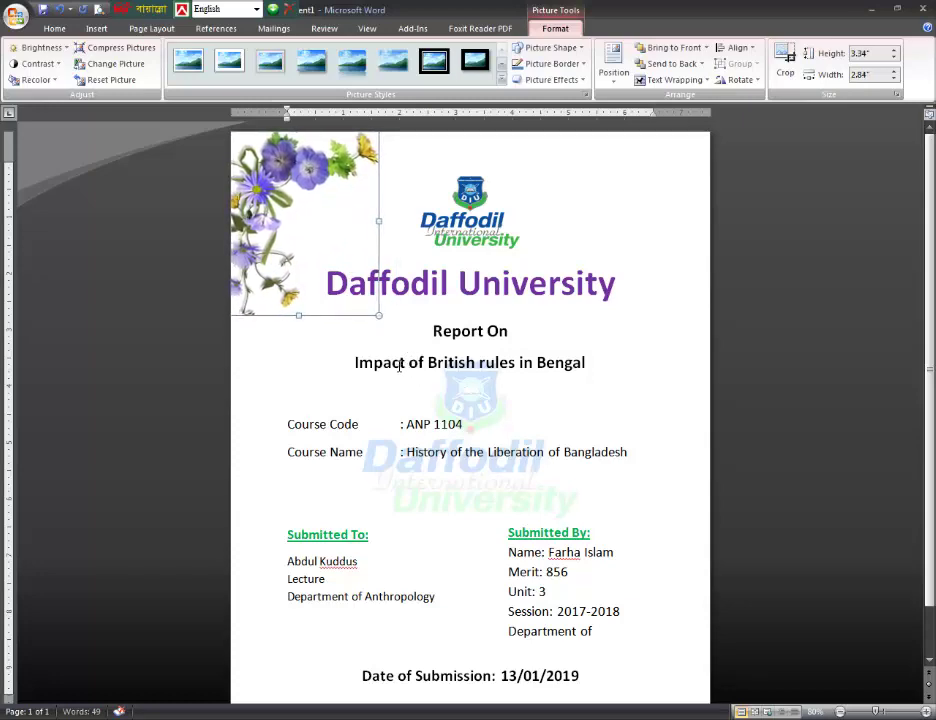
key("Right")
key("ctrl+Right")
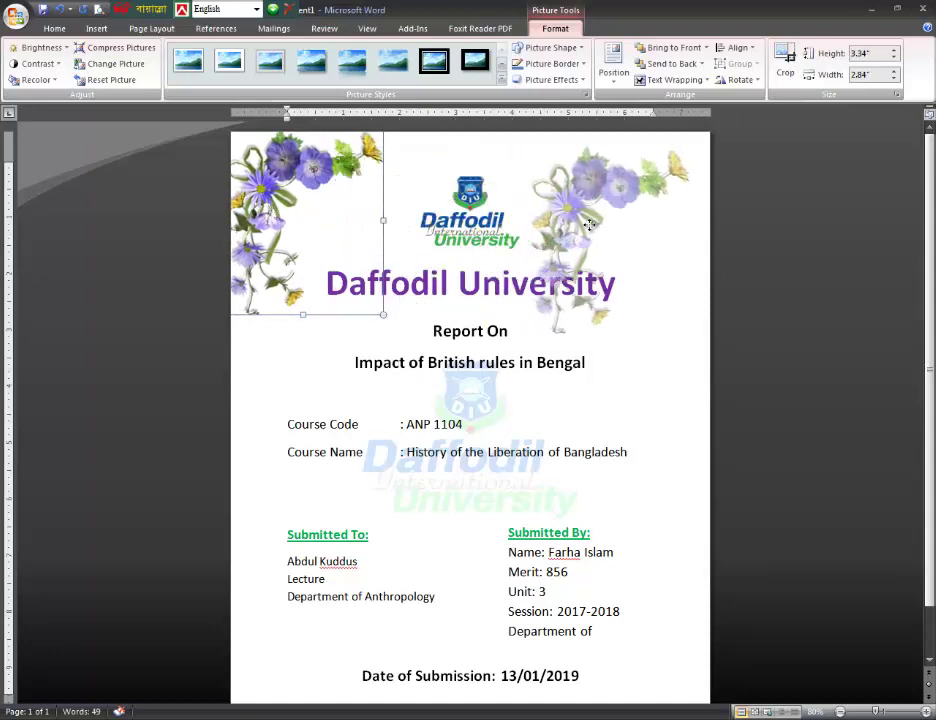
Copy the flower picture, resize it slightly and place it in the lower-left corner.
left_click_drag(270, 212, 352, 414)
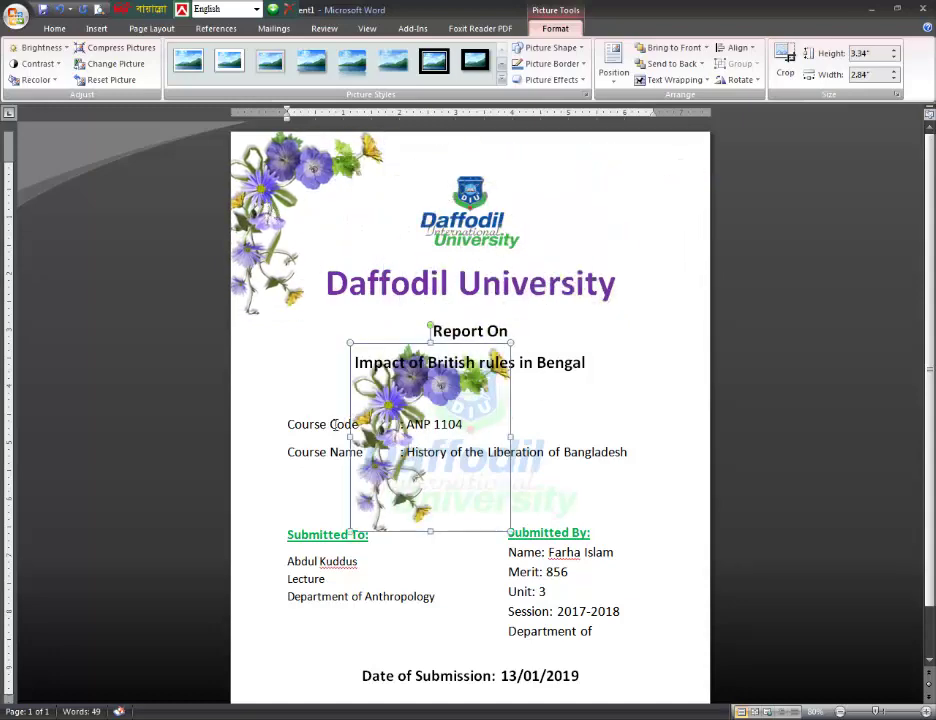
scroll(352, 414, "up", 3)
scroll(318, 299, "down", 6)
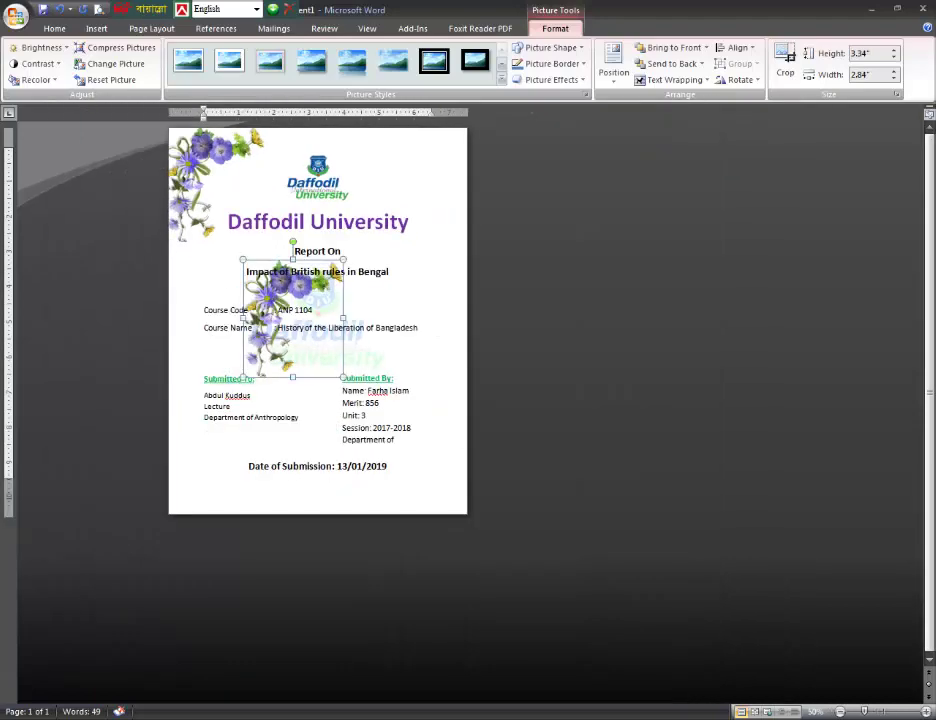
left_click_drag(243, 378, 176, 503)
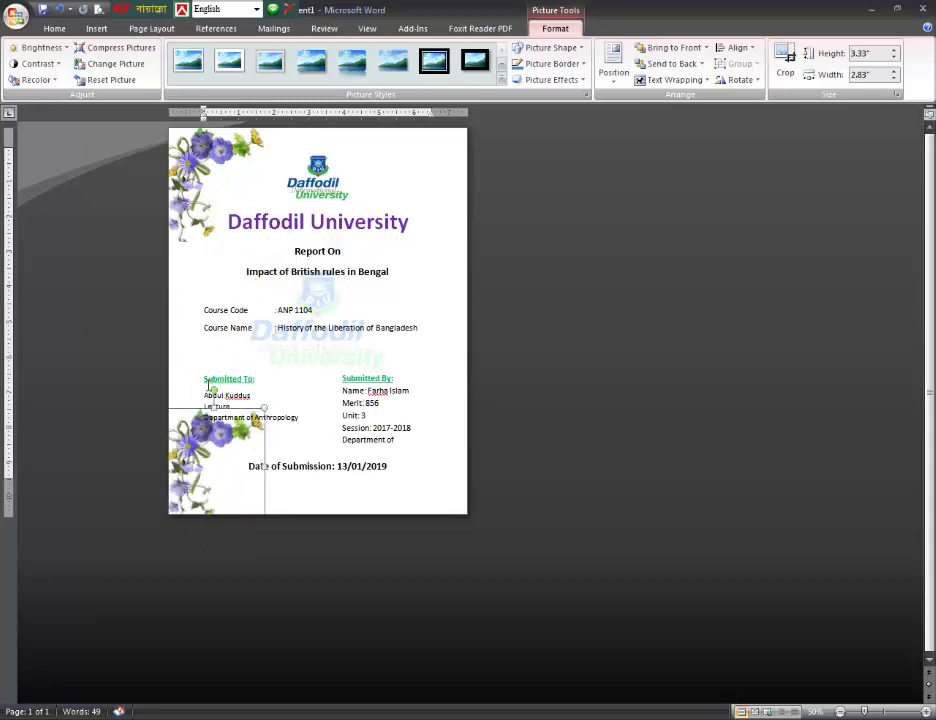
left_click_drag(212, 390, 174, 403)
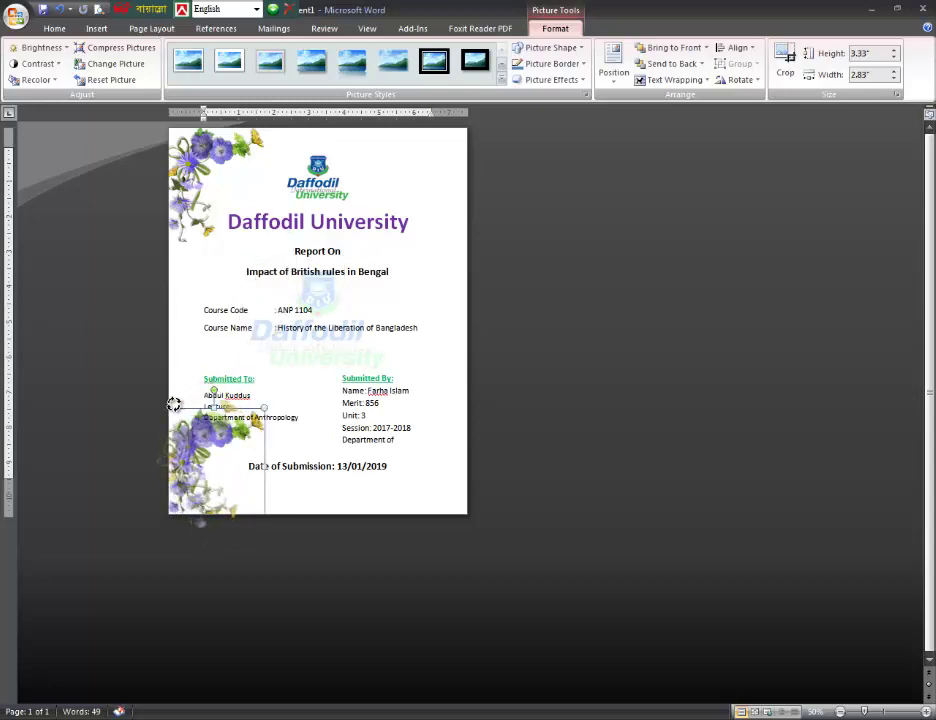
left_click_drag(174, 403, 165, 455)
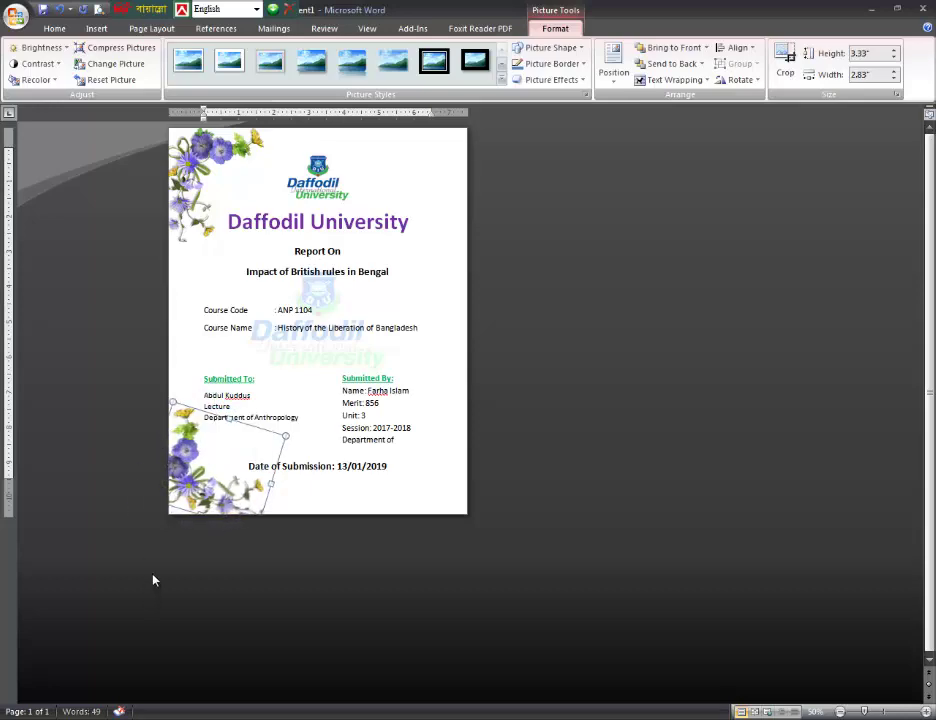
key("Right")
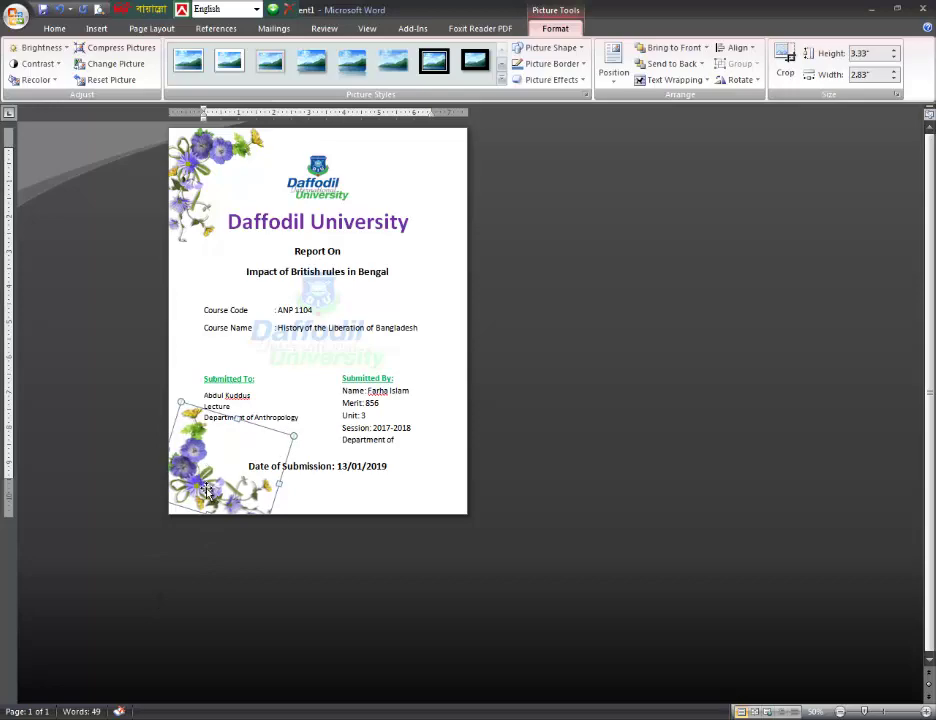
Add rotated flower copies to the lower-right and top-right corners, then deselect them.
left_click_drag(207, 490, 417, 503)
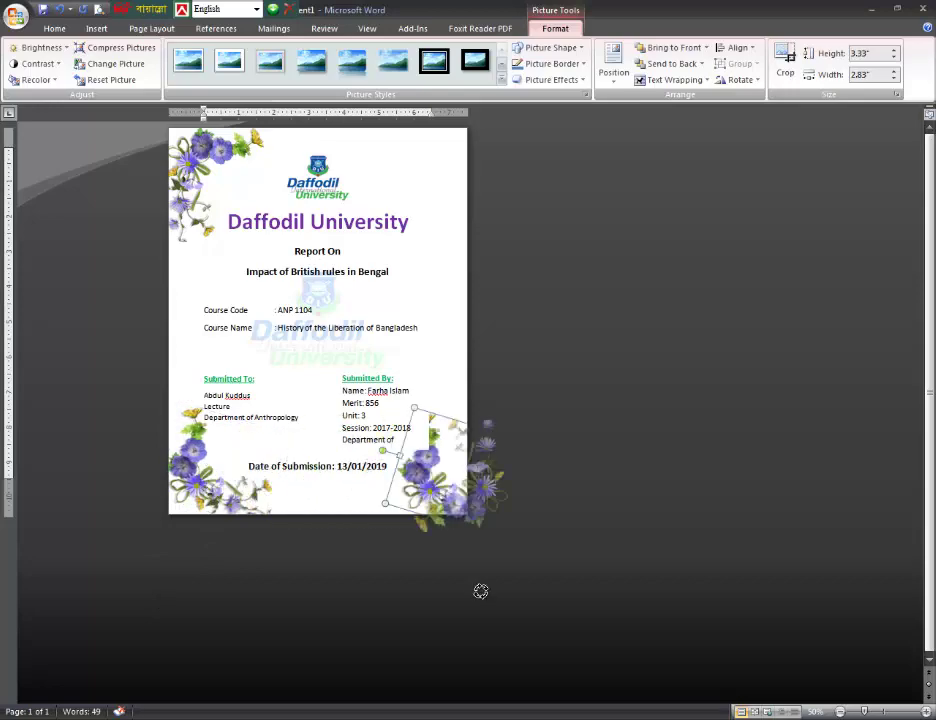
left_click_drag(480, 591, 485, 596)
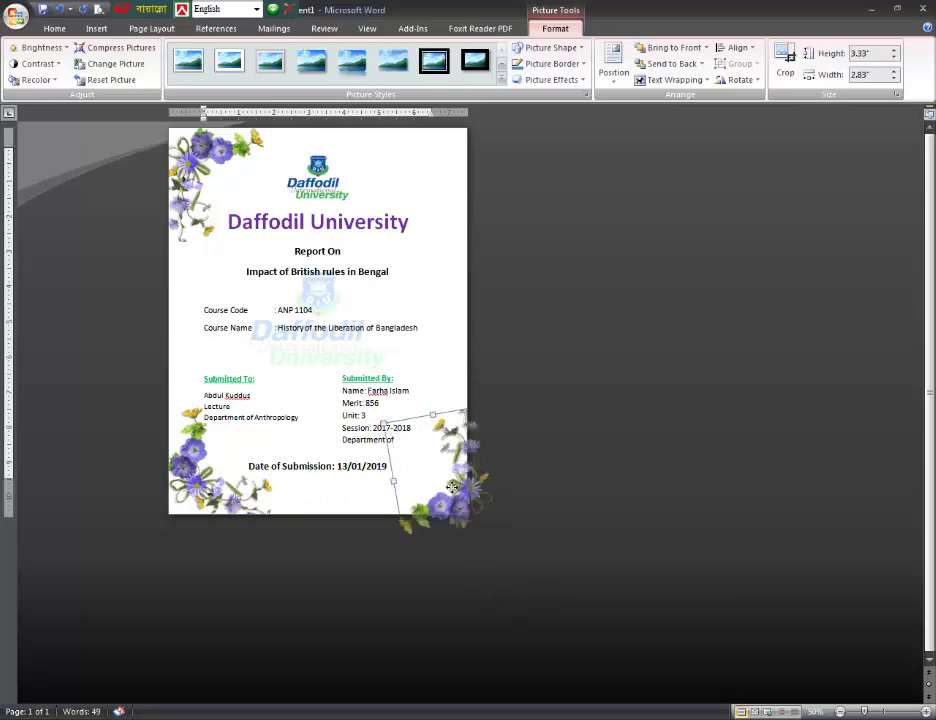
mouse_move(432, 470)
left_mouse_down()
mouse_move(446, 472)
mouse_move(437, 478)
left_mouse_up()
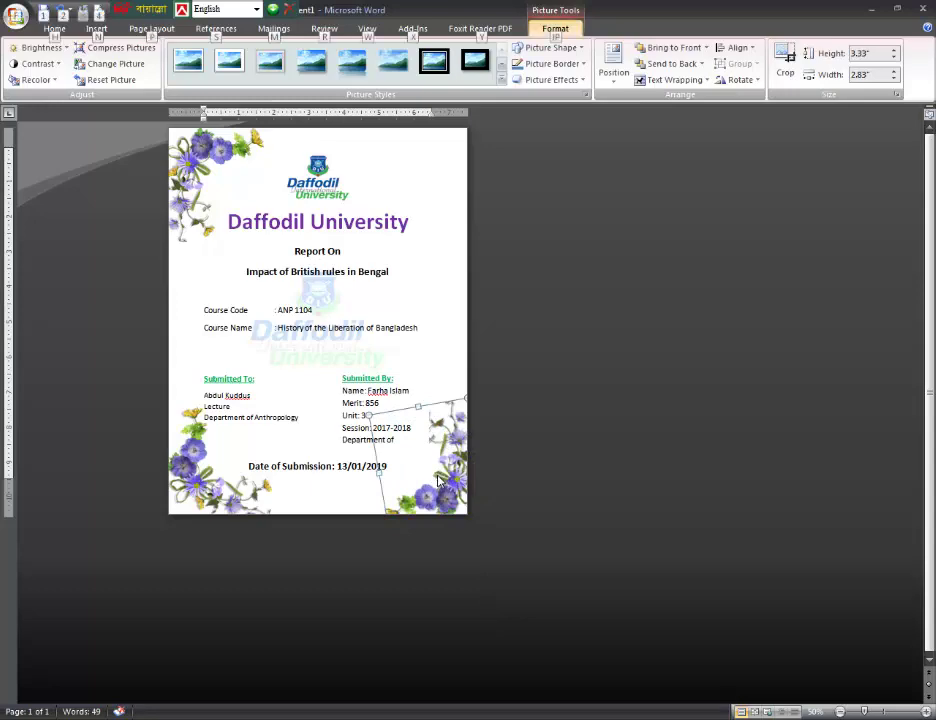
mouse_move(437, 478)
left_mouse_down()
mouse_move(446, 175)
mouse_move(452, 245)
mouse_move(502, 204)
mouse_move(501, 215)
left_mouse_up()
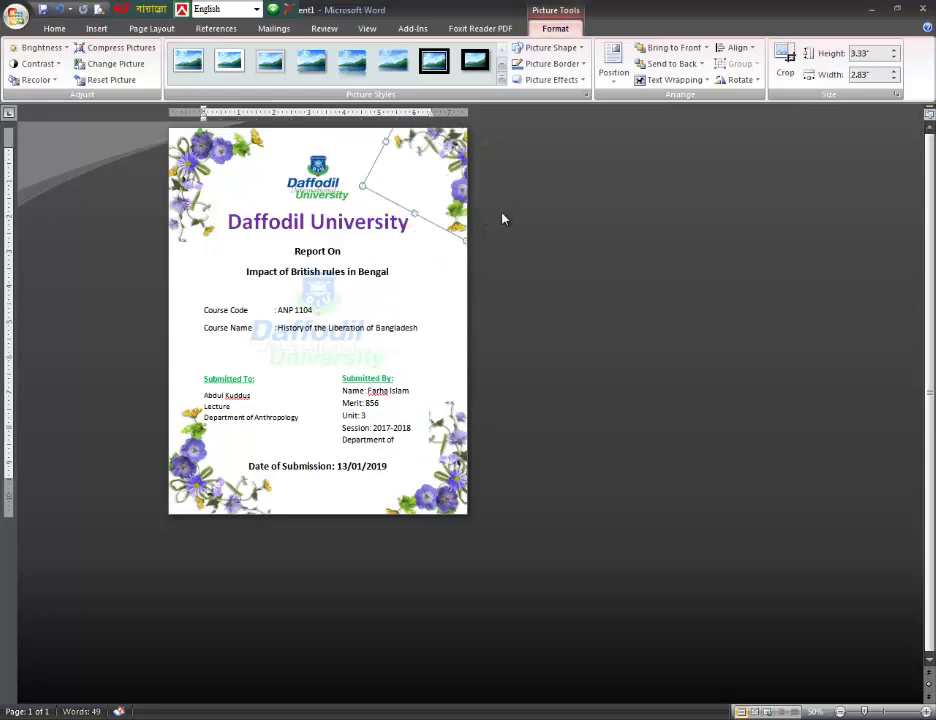
key("Left")
key("Left")
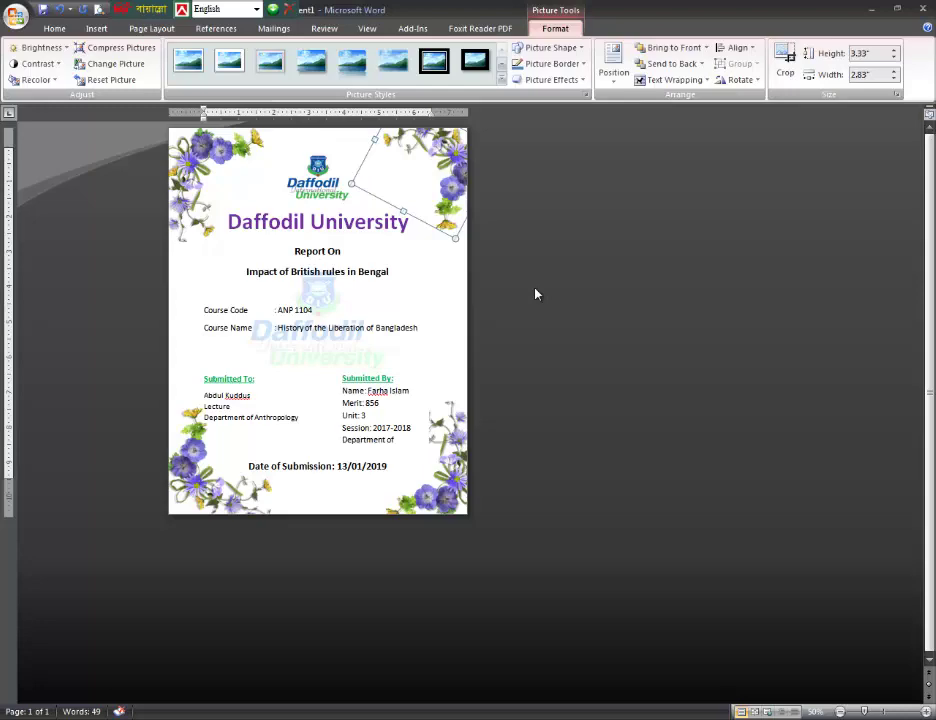
left_click(447, 310)
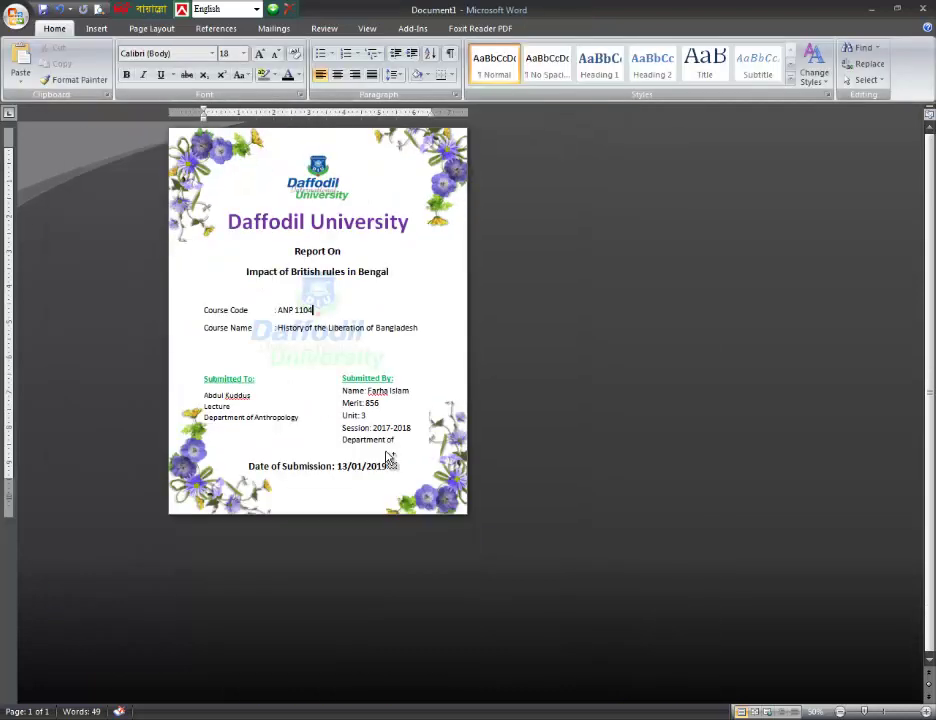
scroll(388, 457, "up", 2, "ctrl")
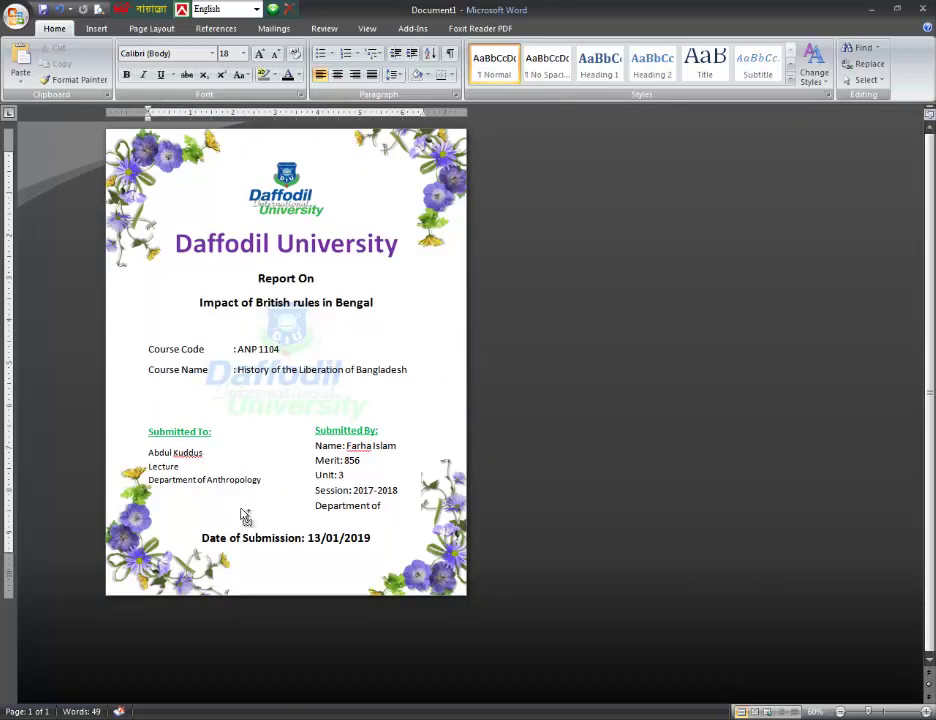
scroll(241, 509, "down", 2, "ctrl")
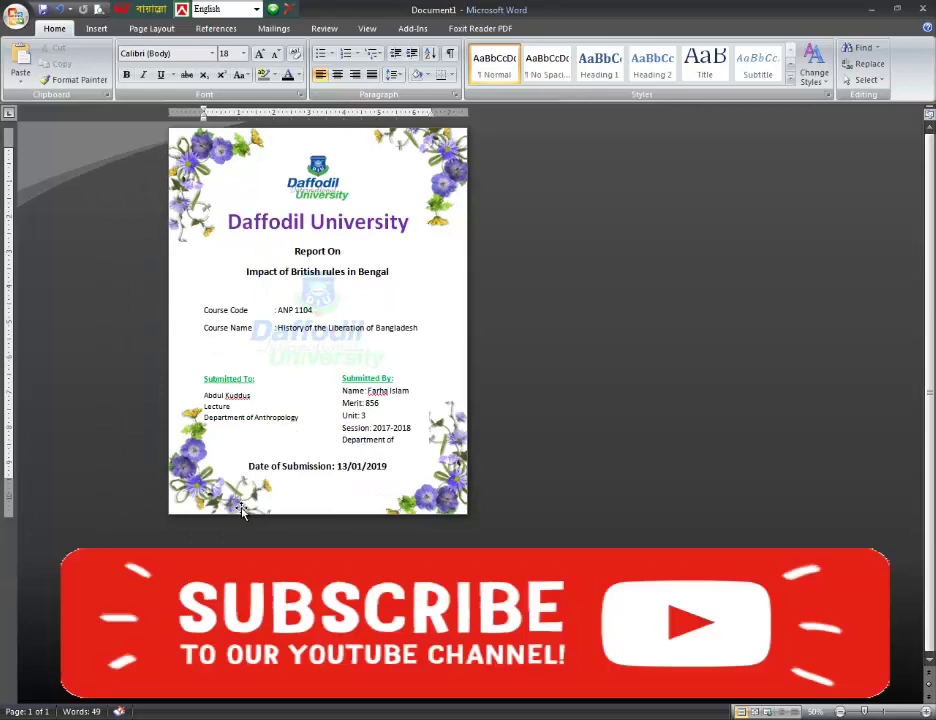